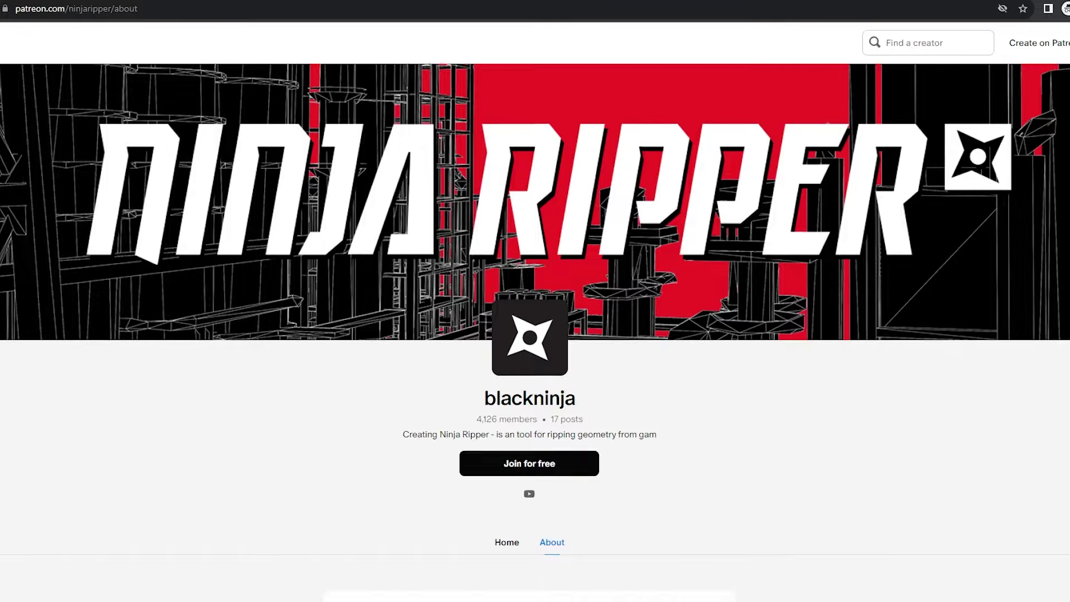
Look through the Ninja Ripper creator's About page.
scroll(534, 331, "down", 3)
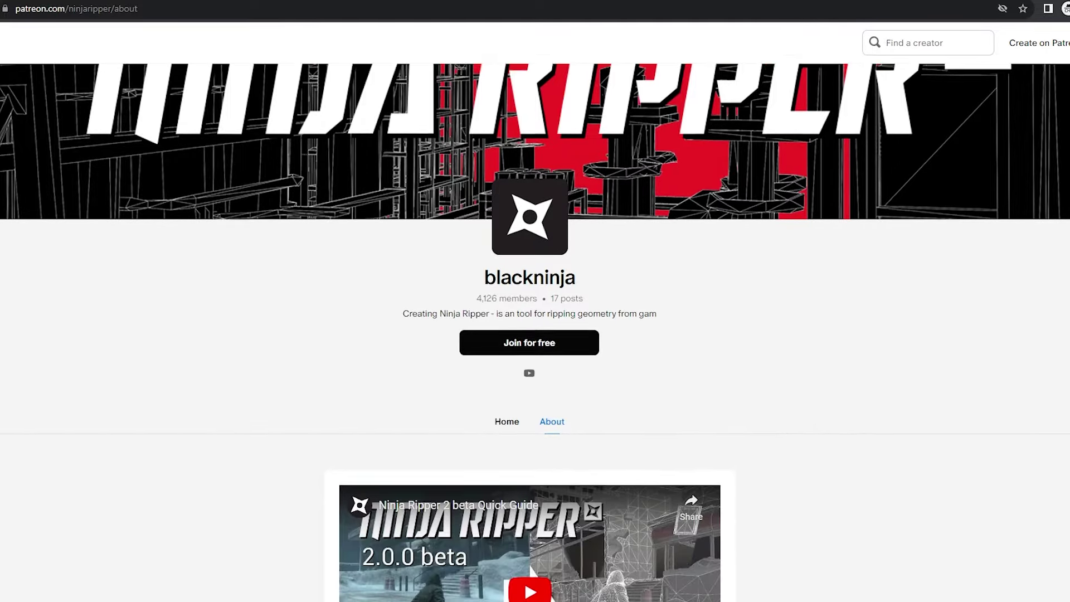
scroll(534, 332, "down", 1)
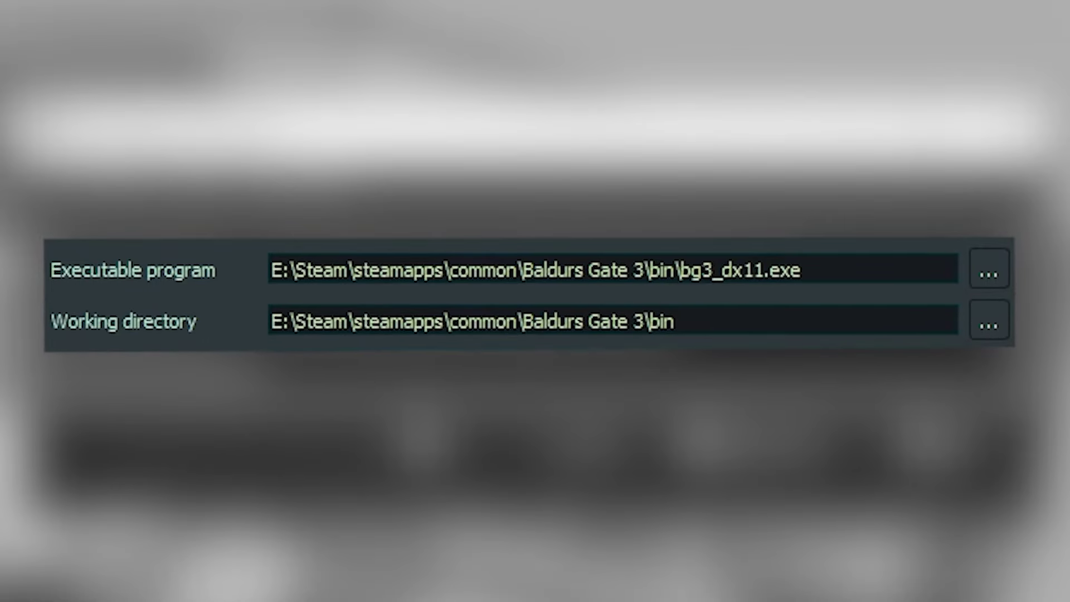
Launch bg3_dx11.exe from the Baldurs Gate 3\bin folder through Ninja Ripper and continue the current saved game.
left_click(174, 176)
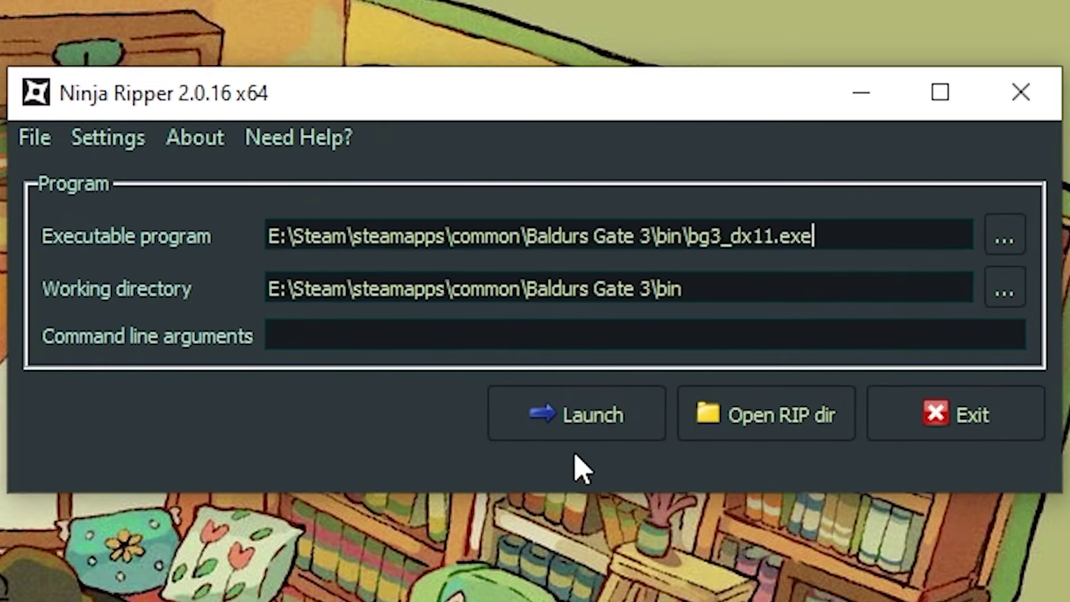
left_click(585, 415)
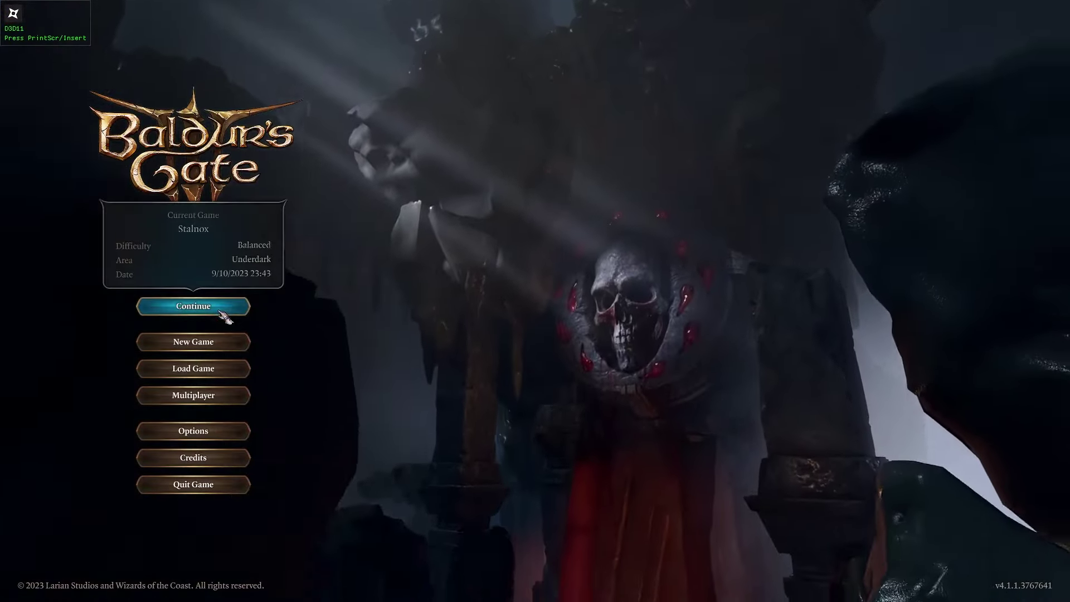
left_click(219, 307)
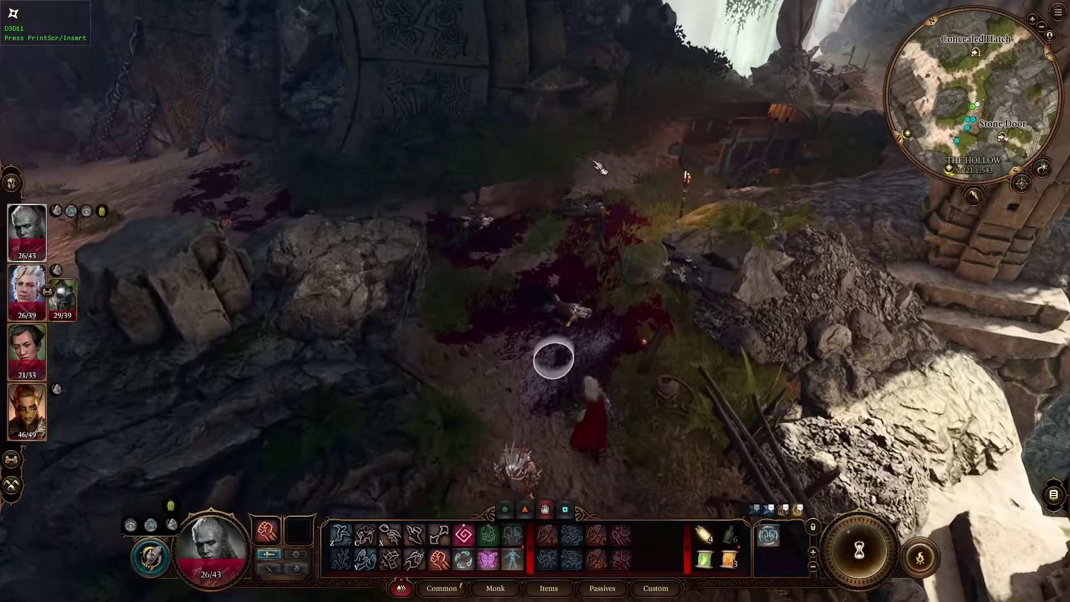
Lead the party into the Tiefling Hideout and onto the open ground beyond the hatch ladder.
left_click(545, 156)
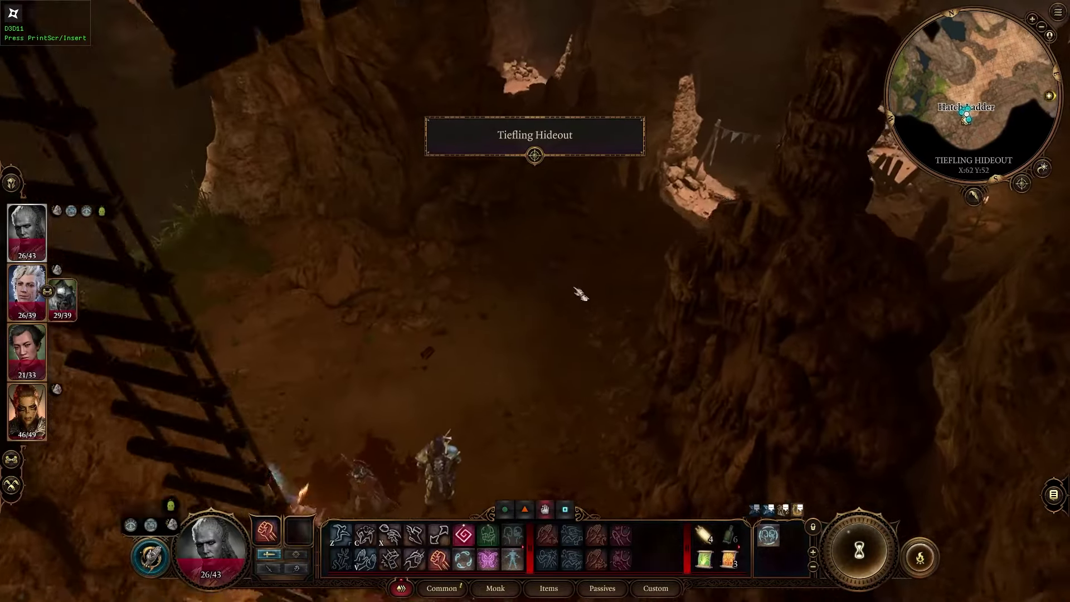
left_click(551, 281)
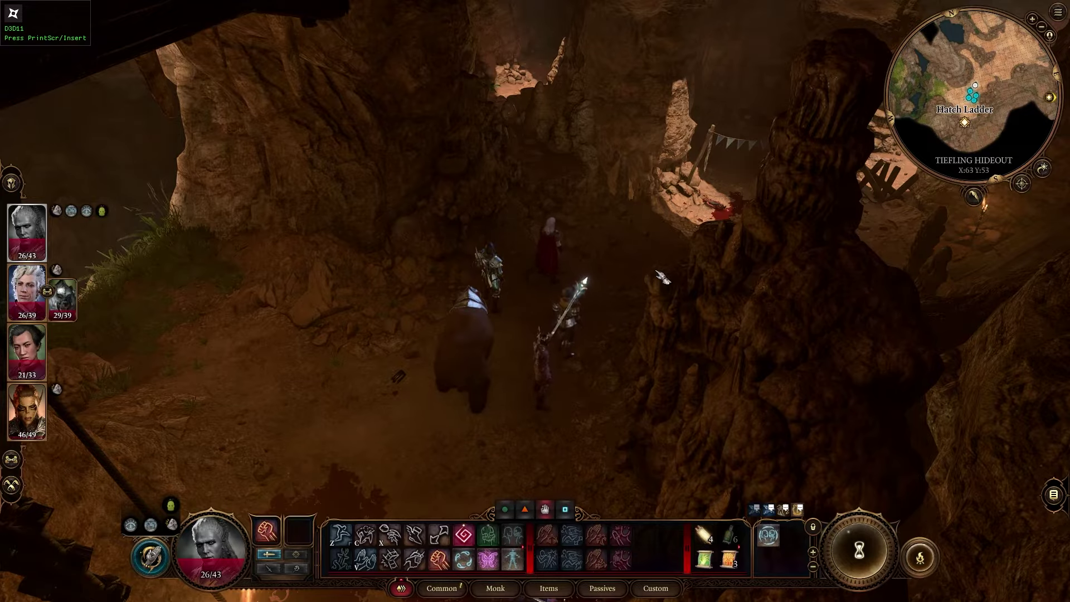
Switch to the top-down tactical camera, centre it closely on the first party member and ready the unarmed attack.
scroll(662, 278, "down", 2)
key("o")
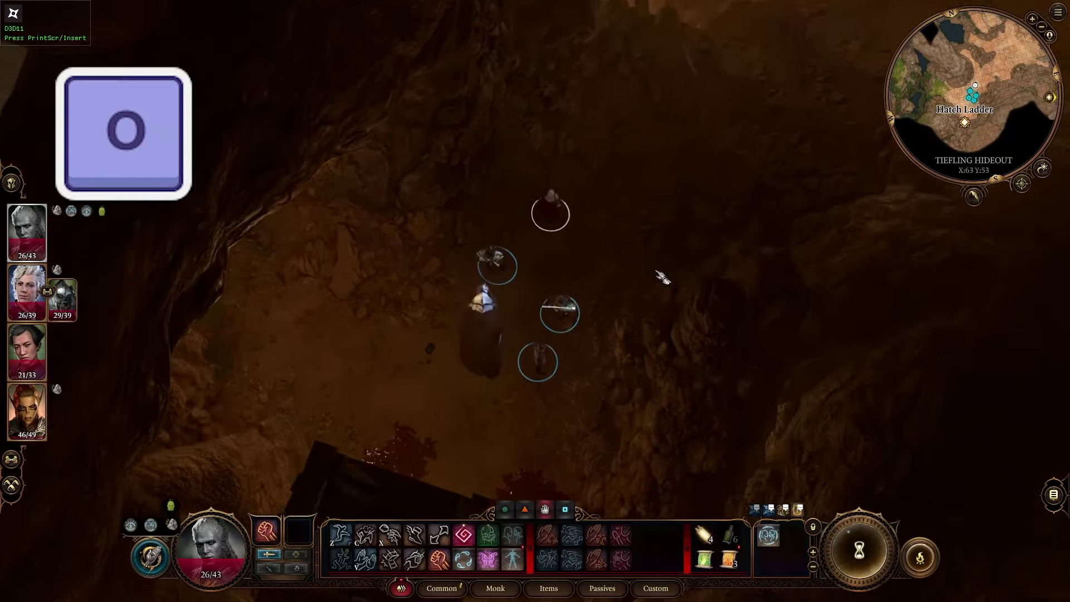
scroll(668, 238, "up", 4)
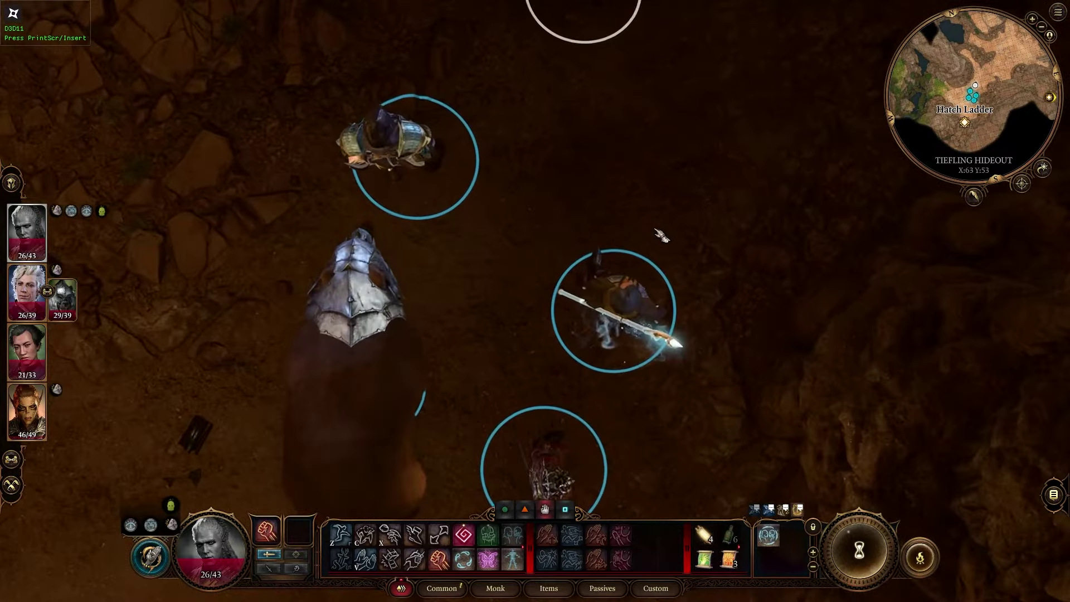
double_click(29, 232)
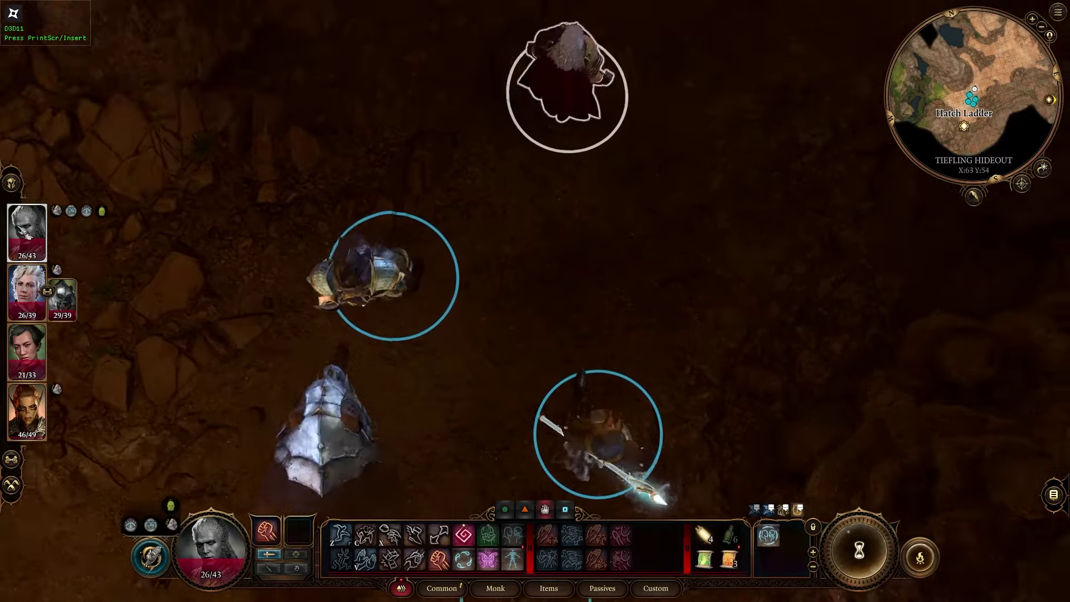
key("5")
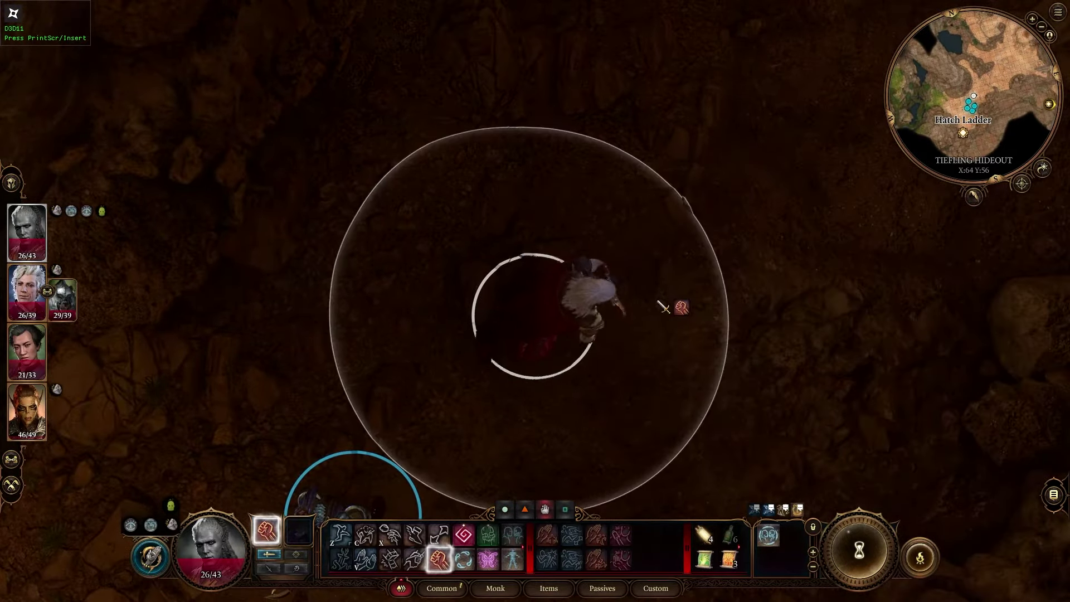
key("ctrl")
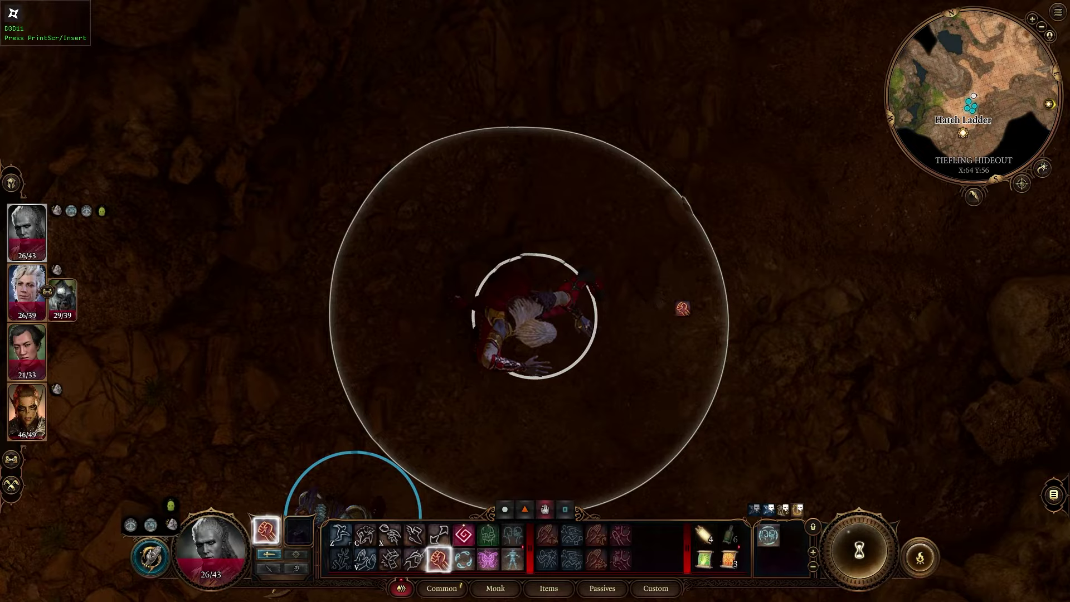
Rip the current game frame's geometry with Ninja Ripper.
key("Print")
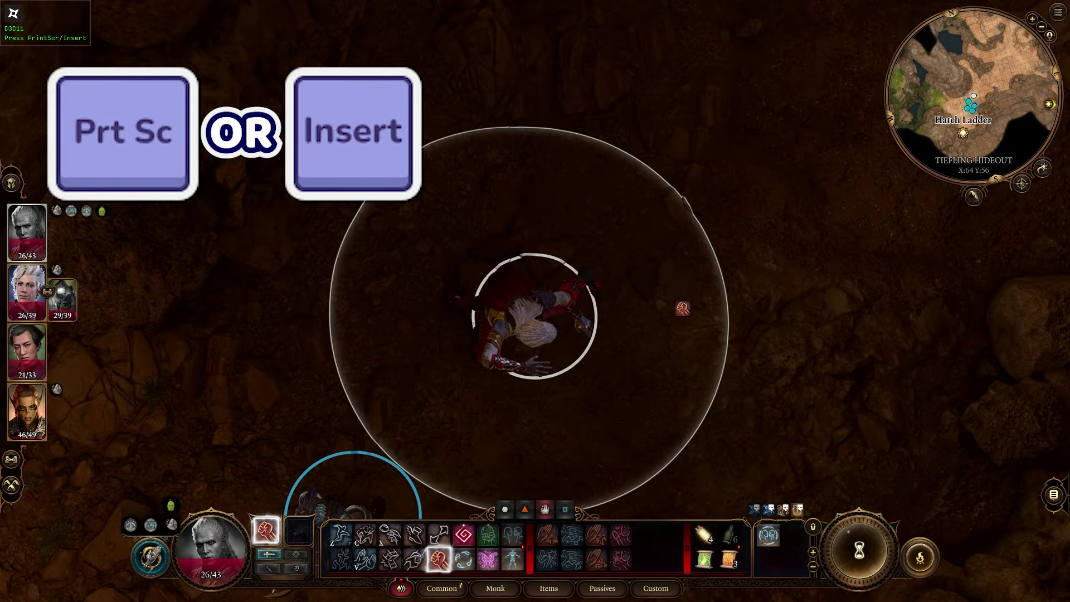
key("Insert")
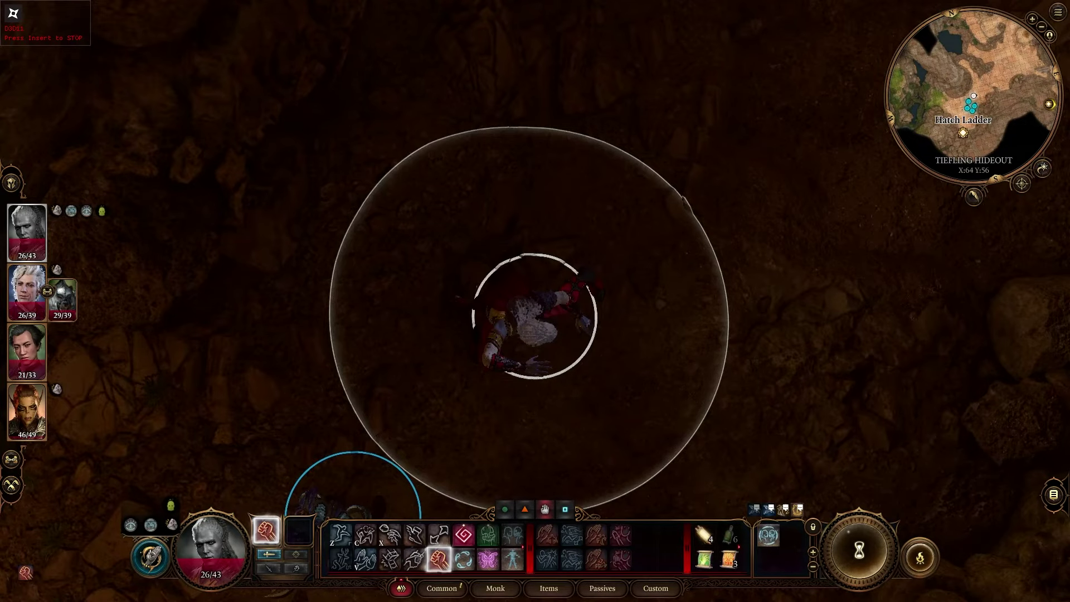
key("Insert")
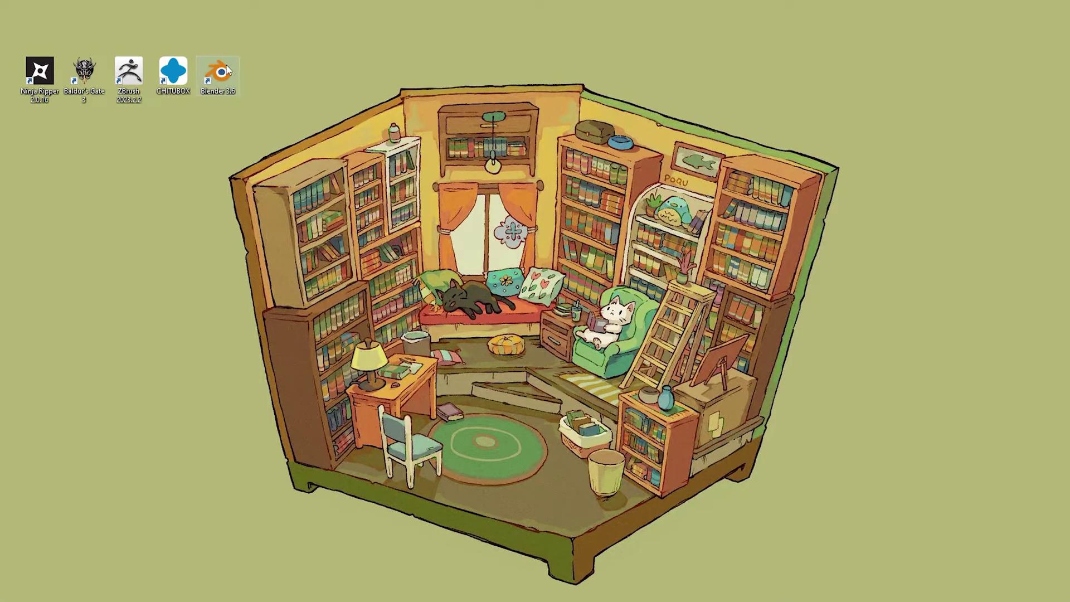
Start Blender 3.6 from the desktop and open its preferences.
double_click(223, 72)
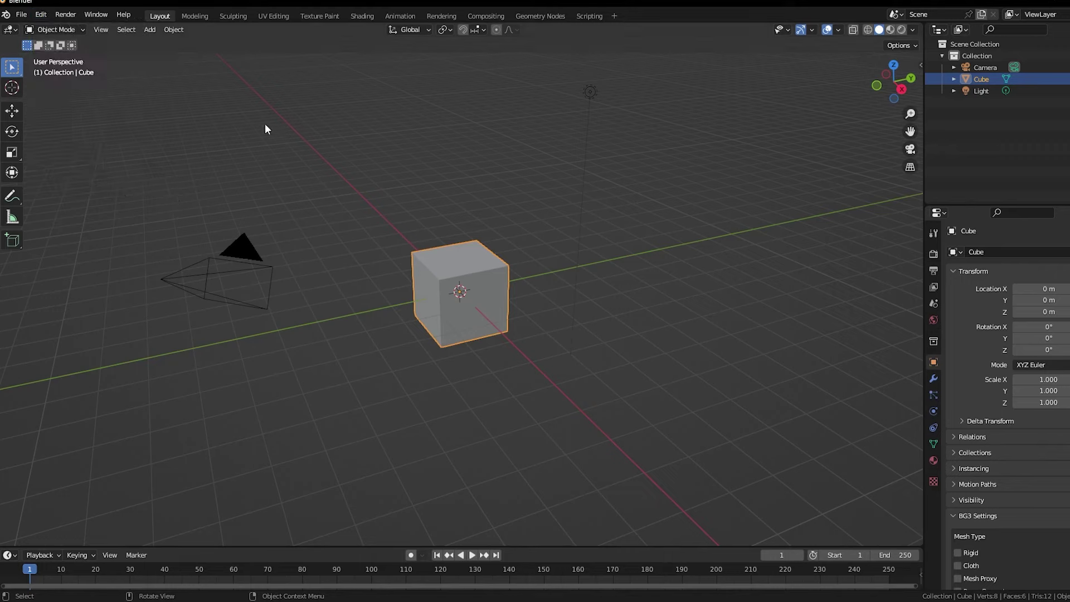
left_click(41, 15)
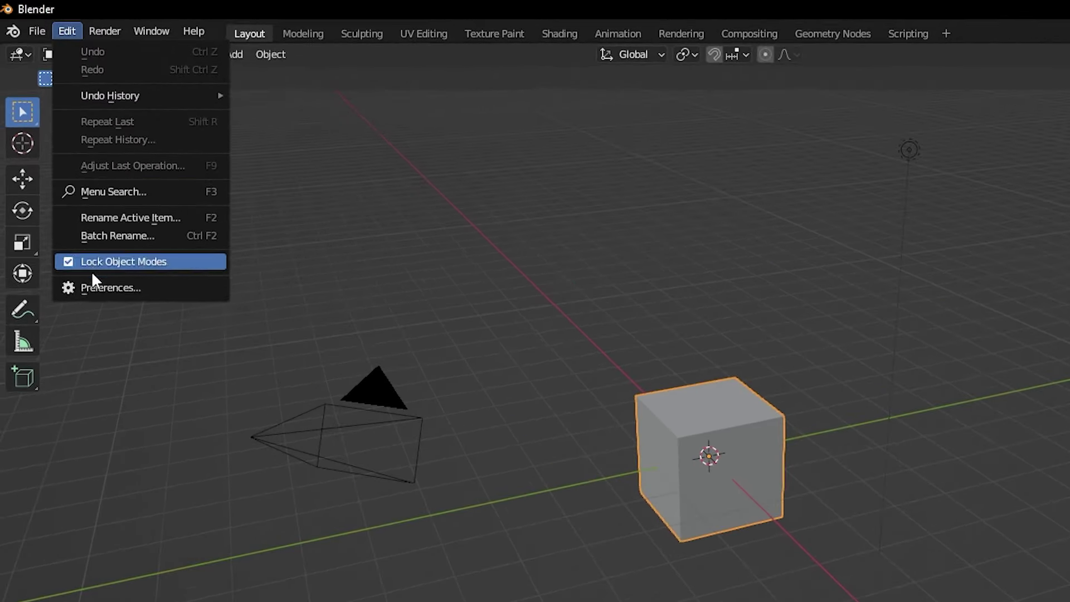
left_click(58, 189)
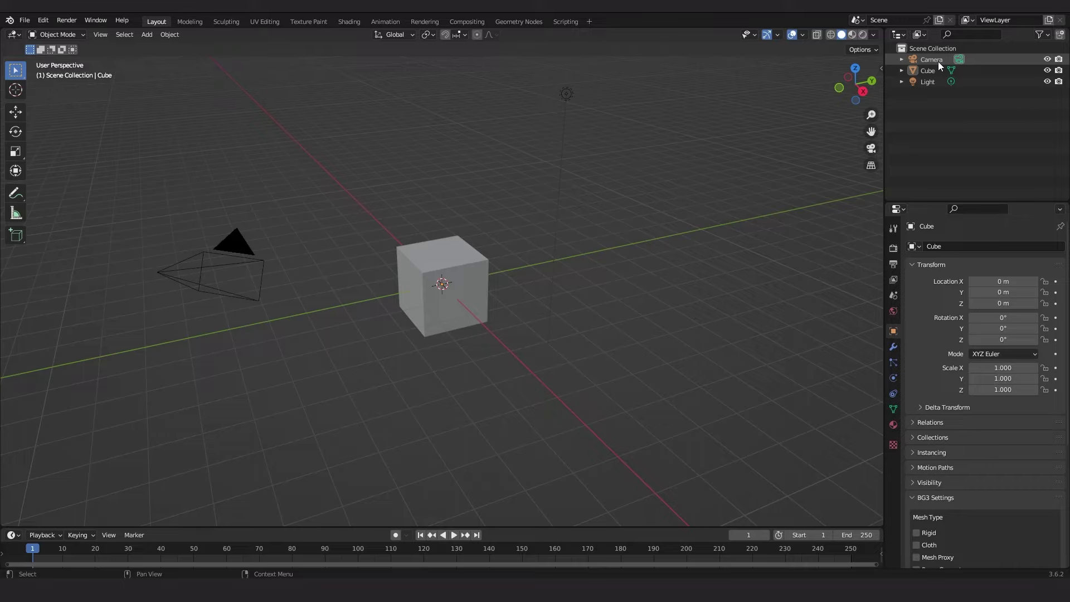
Delete the default camera, light and cube from the scene.
left_click(938, 62)
key("Delete")
left_click(939, 66)
key("Delete")
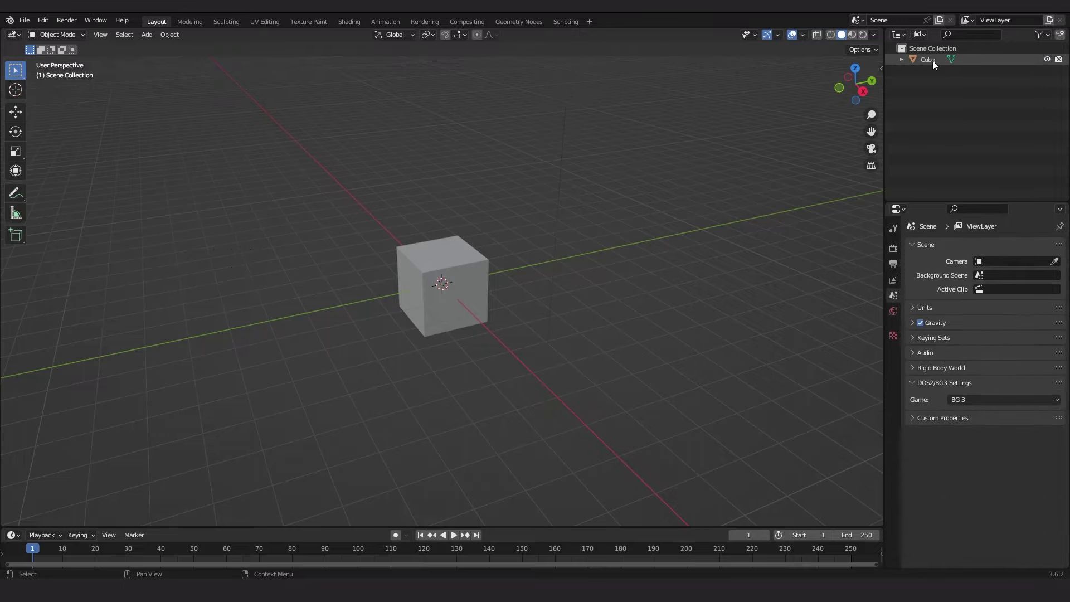
left_click(933, 60)
key("Delete")
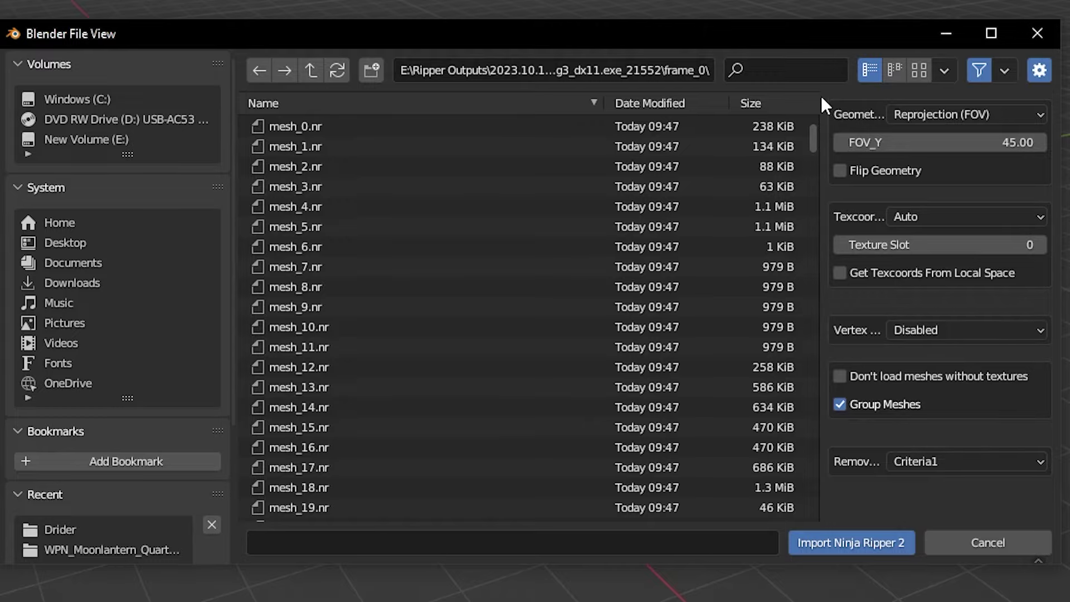
Select the ripped mesh files from mesh_200.nr through mesh_270.nr in the frame_0 folder.
scroll(560, 363, "down", 6)
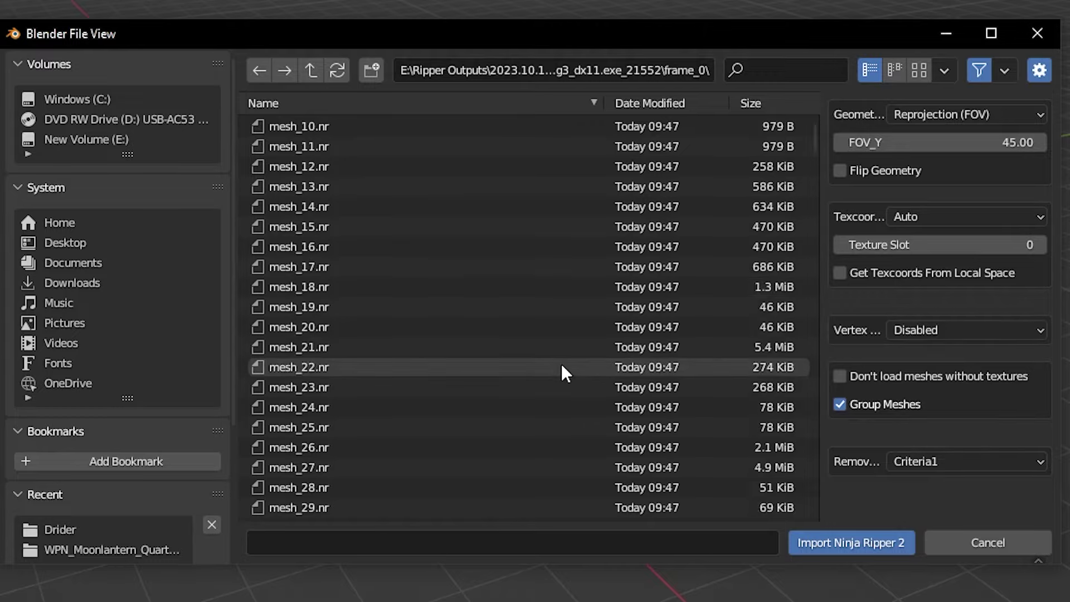
scroll(562, 367, "down", 20)
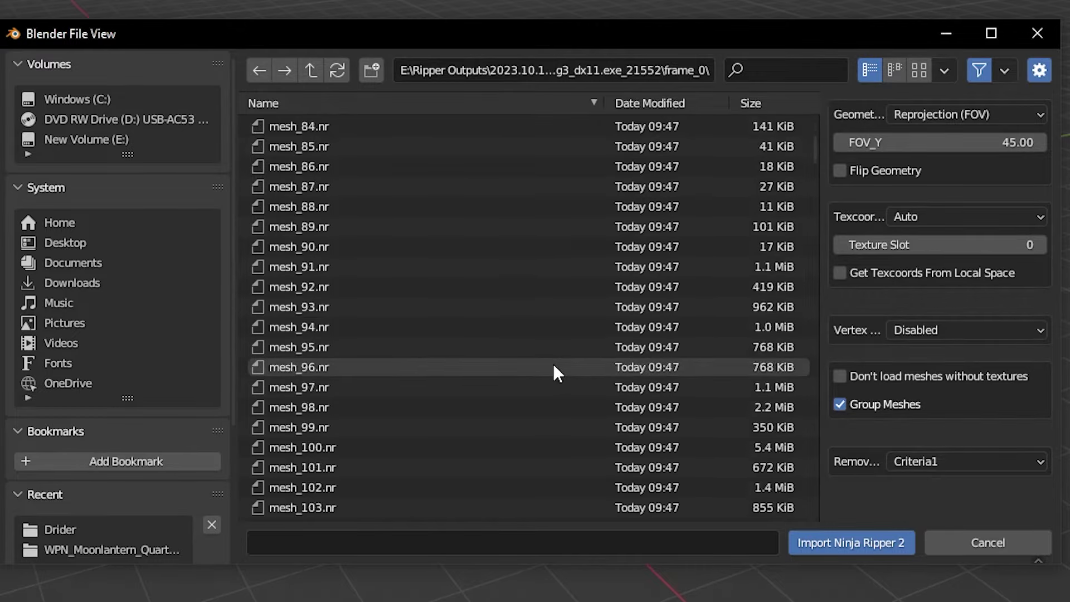
scroll(547, 369, "down", 20)
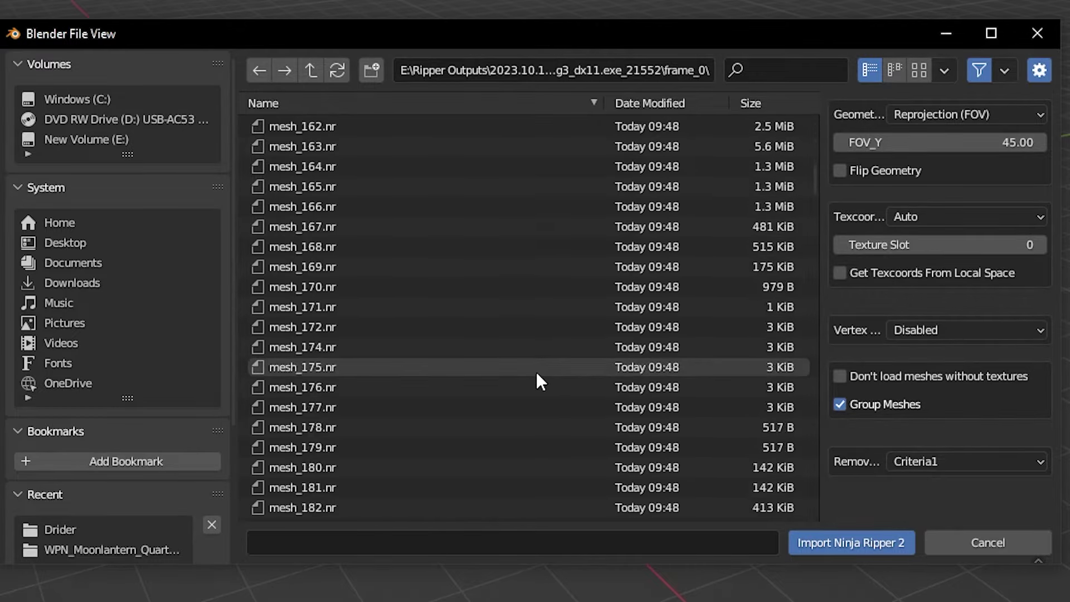
scroll(536, 372, "down", 6)
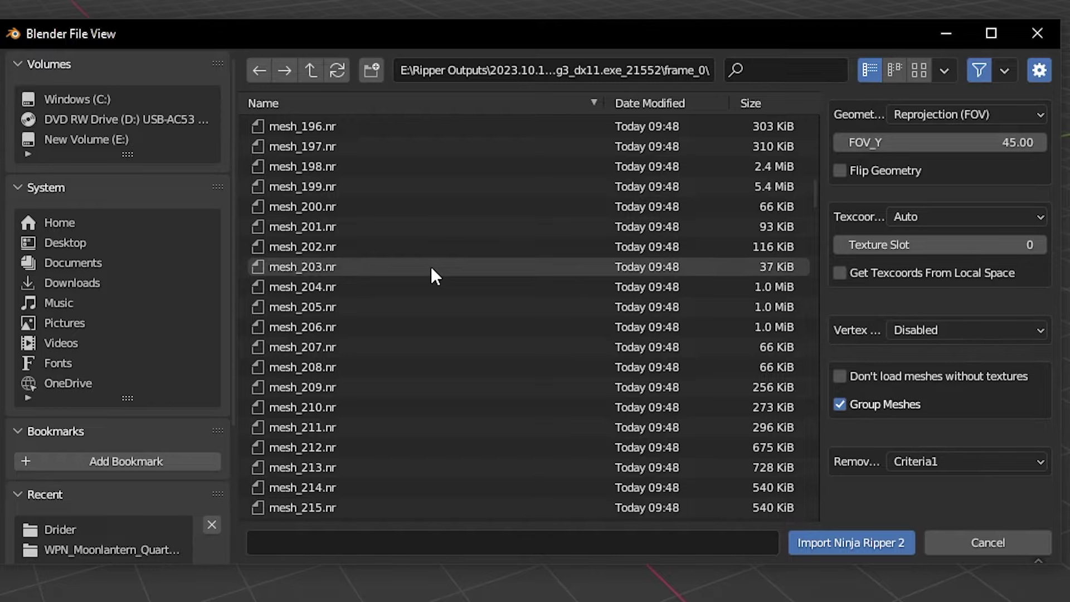
scroll(547, 369, "up", 15)
scroll(538, 371, "down", 7)
scroll(536, 372, "down", 9)
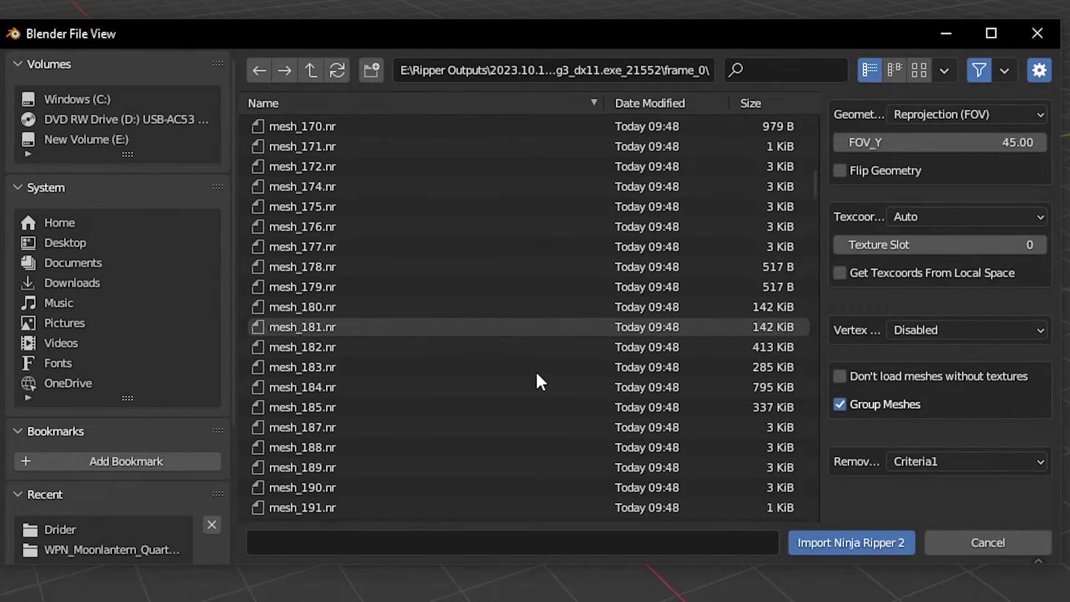
left_click(435, 205)
scroll(444, 339, "down", 9)
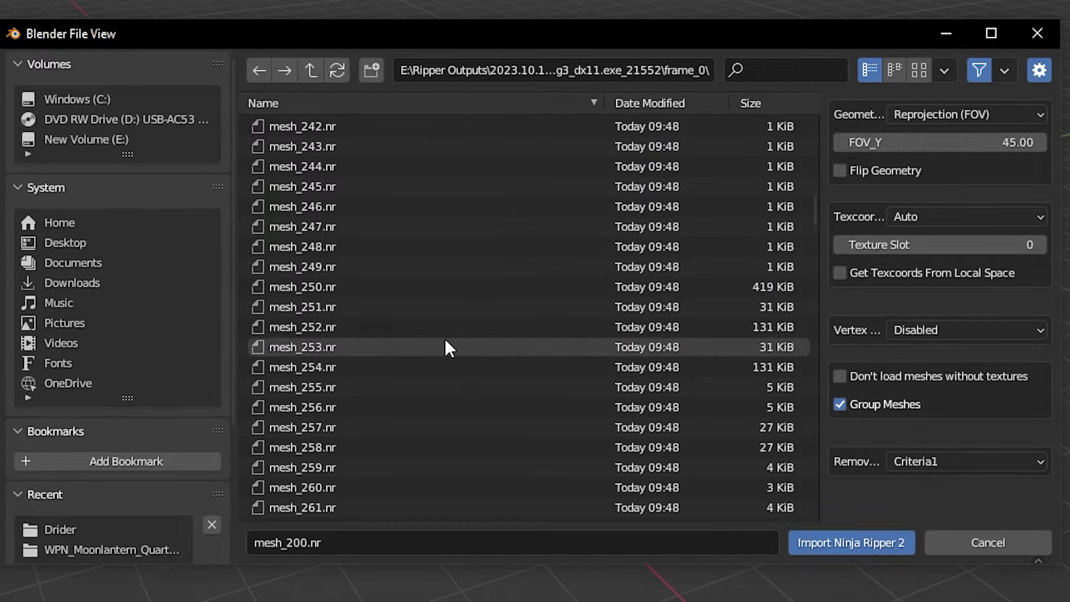
scroll(387, 417, "down", 2)
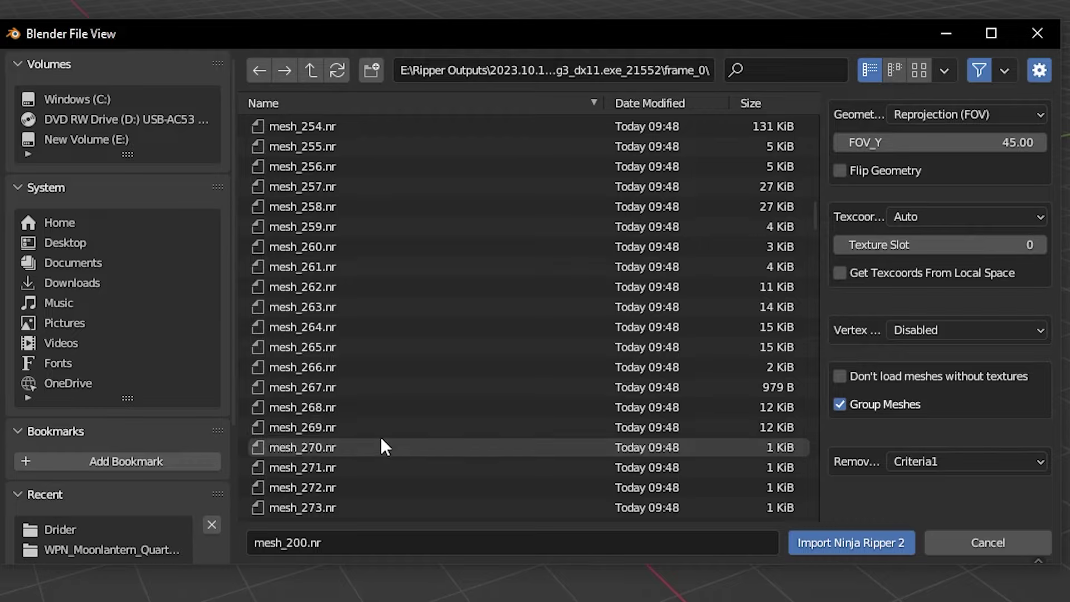
left_click(381, 438, "shift")
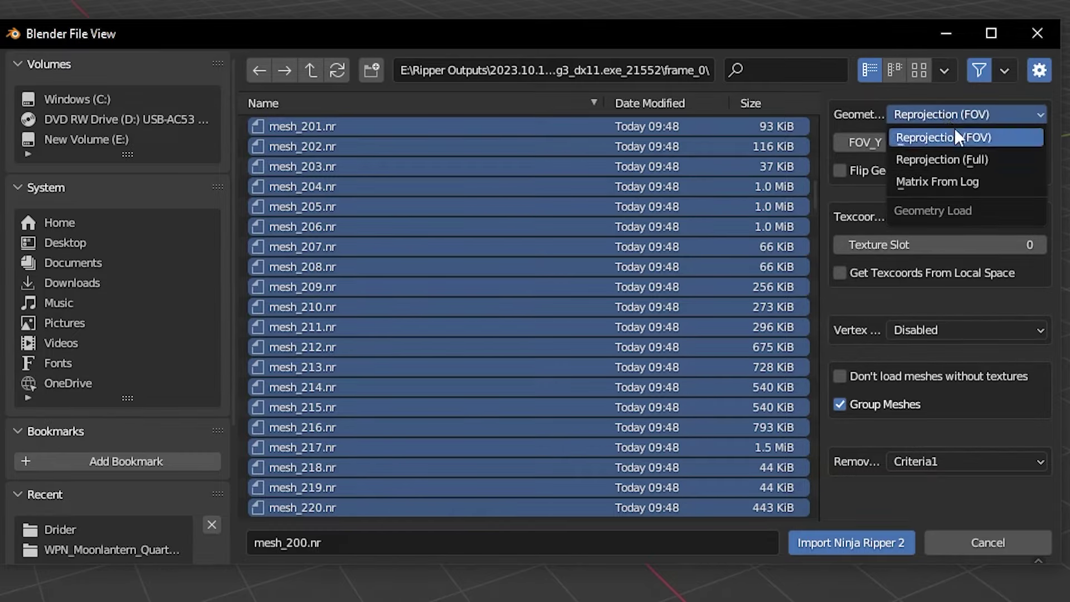
Set the geometry import to Reprojection (Full) with width 1920, height 1080 and FOV_Y 30.
left_click(972, 159)
left_click(985, 184)
type("1920")
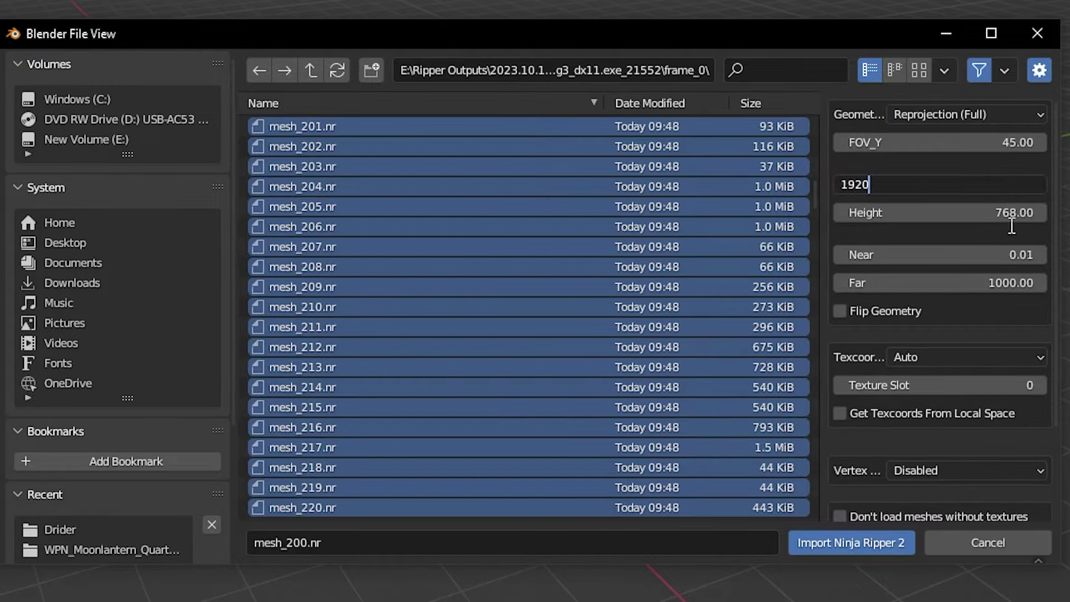
key("Return")
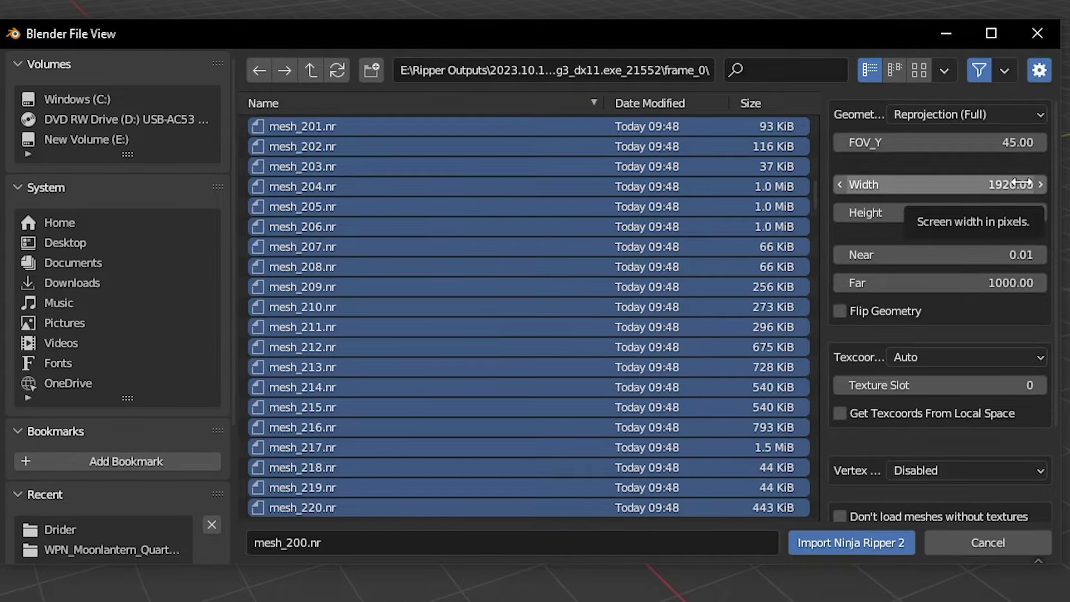
left_click(948, 212)
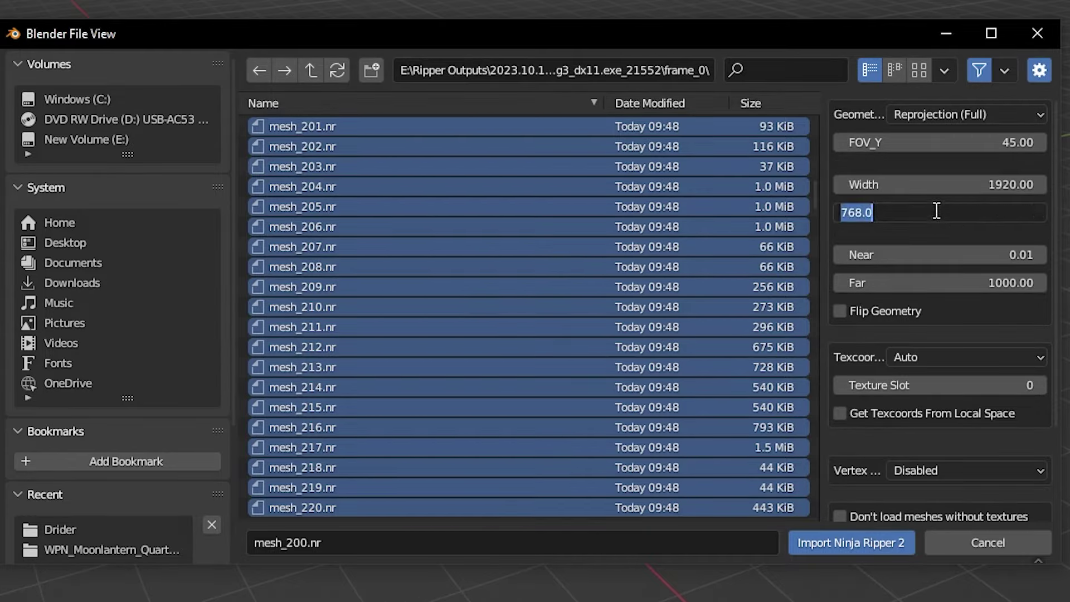
type("1080")
key("Return")
left_click(990, 140)
type("30")
key("Return")
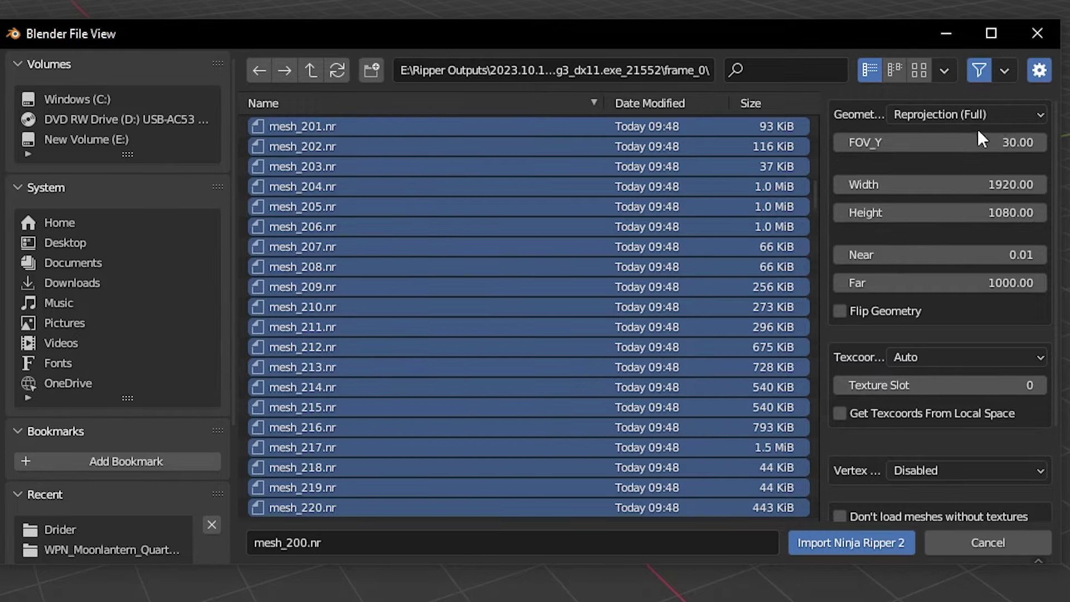
Import the selected Ninja Ripper meshes and bring the whole ripped character into view.
scroll(1014, 251, "down", 5)
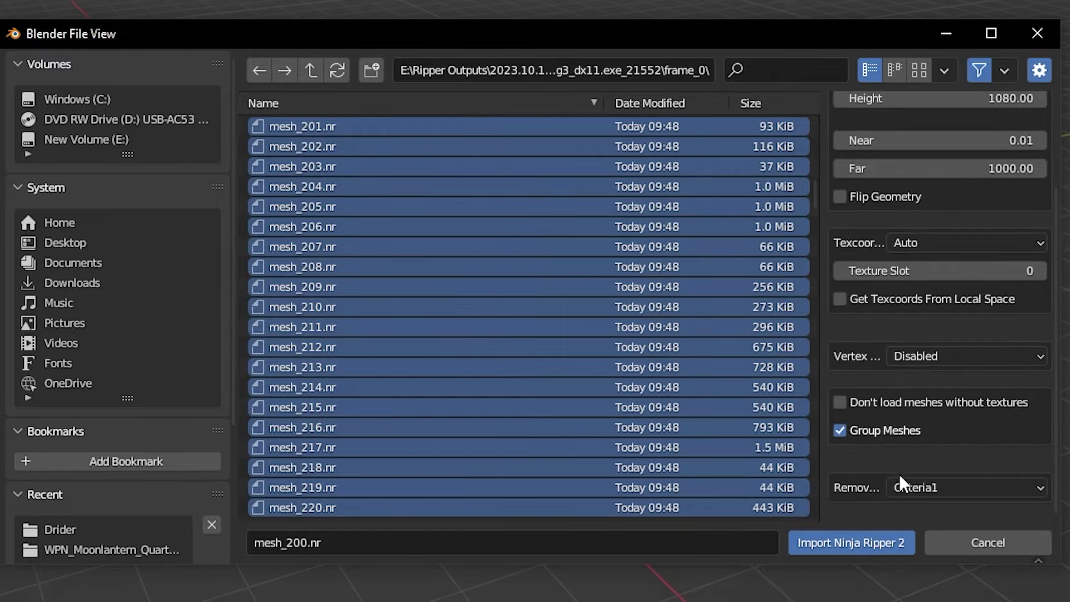
left_click(898, 543)
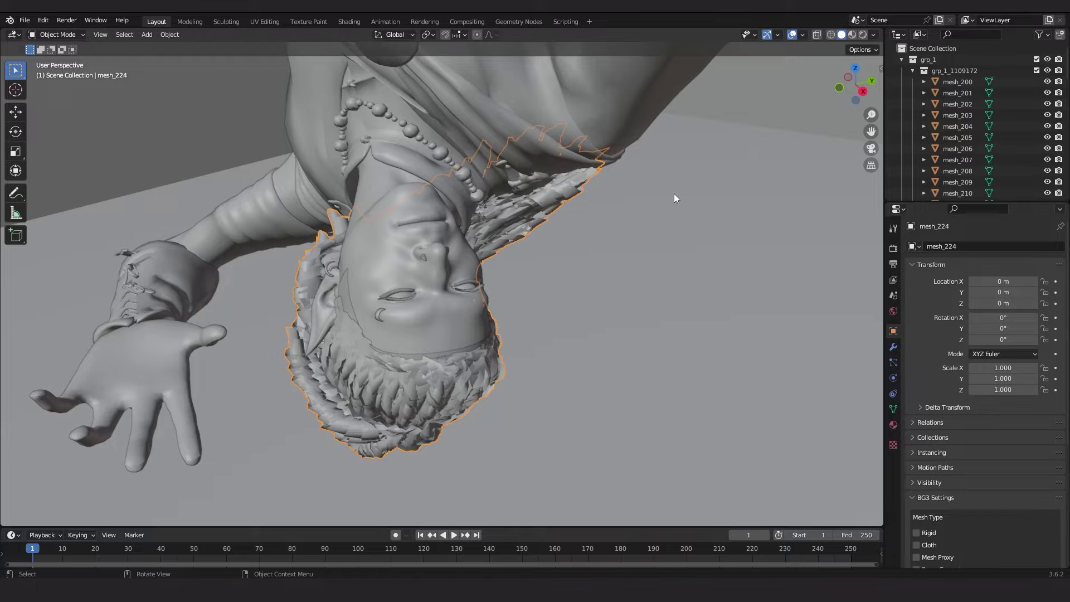
scroll(676, 195, "down", 5)
scroll(677, 197, "down", 2)
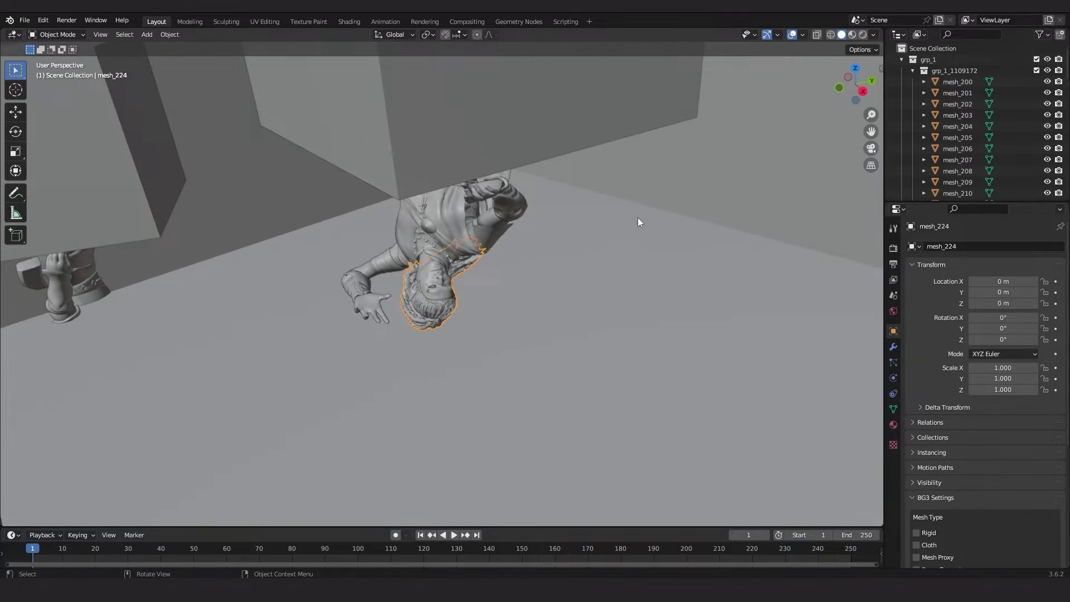
Delete the large box mesh that hides the upside-down character's lower body.
left_click(503, 106)
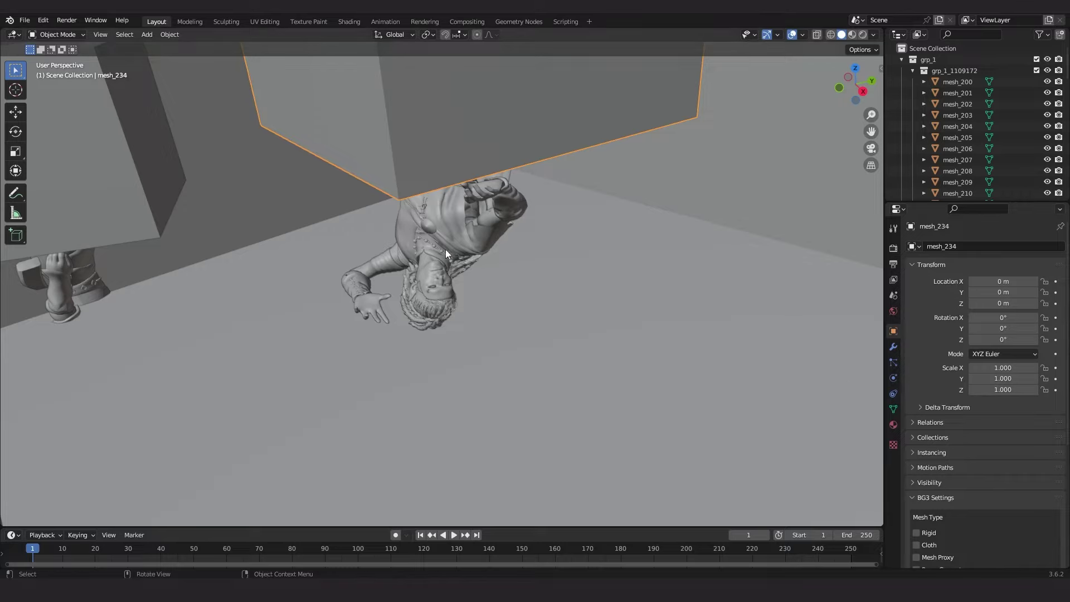
key("alt+a")
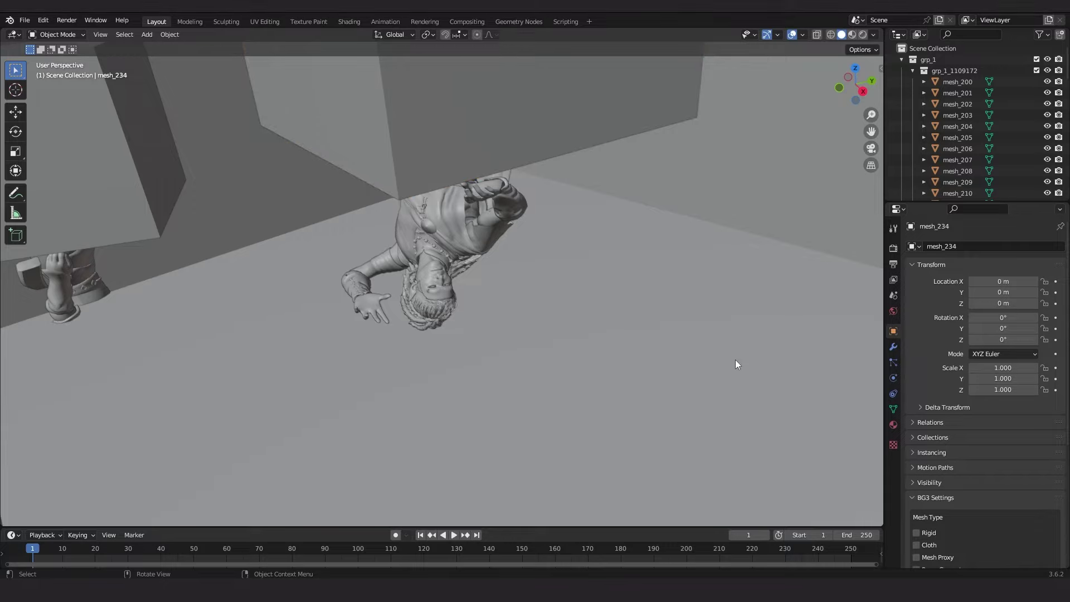
left_click(622, 124)
key("Delete")
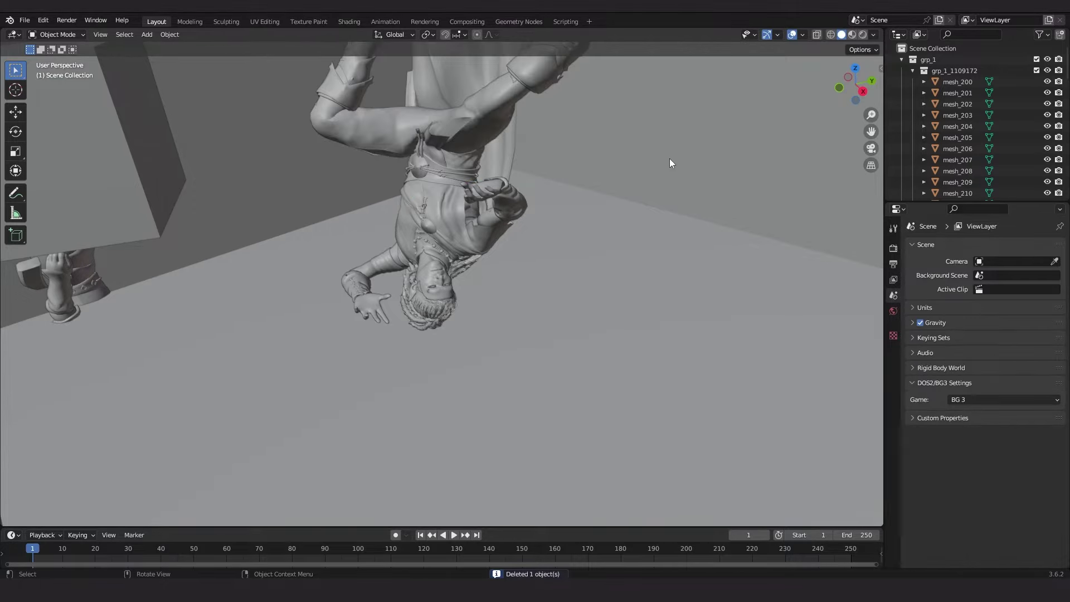
Delete the large box mesh_232 that stands in front of the characters.
middle_click_drag(698, 279, 704, 226)
middle_click_drag(695, 276, 687, 253)
left_click_drag(871, 132, 549, 179)
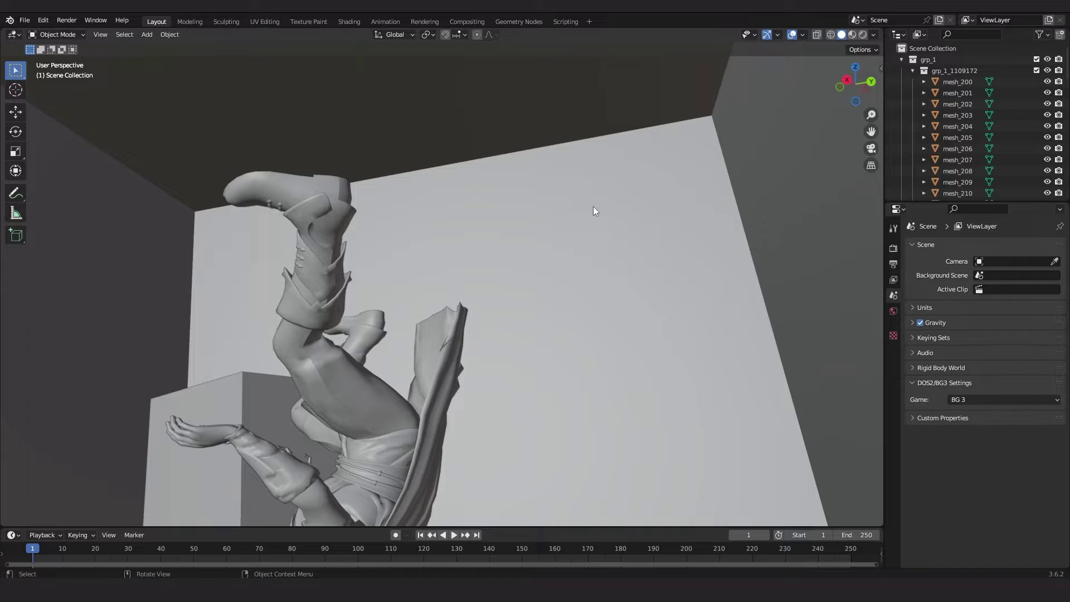
middle_click_drag(615, 246, 676, 342)
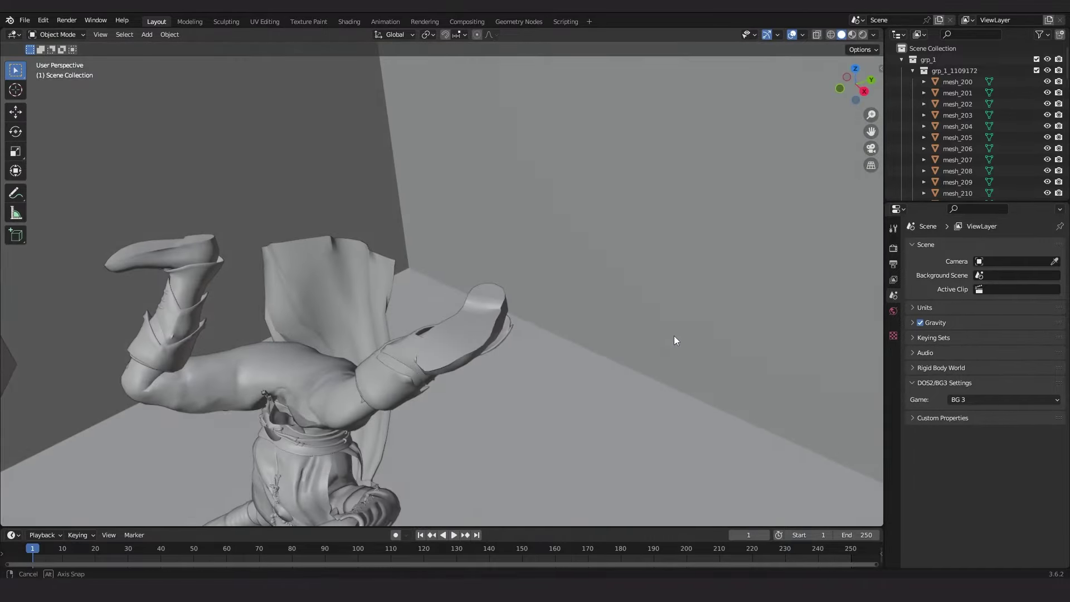
left_click(522, 416)
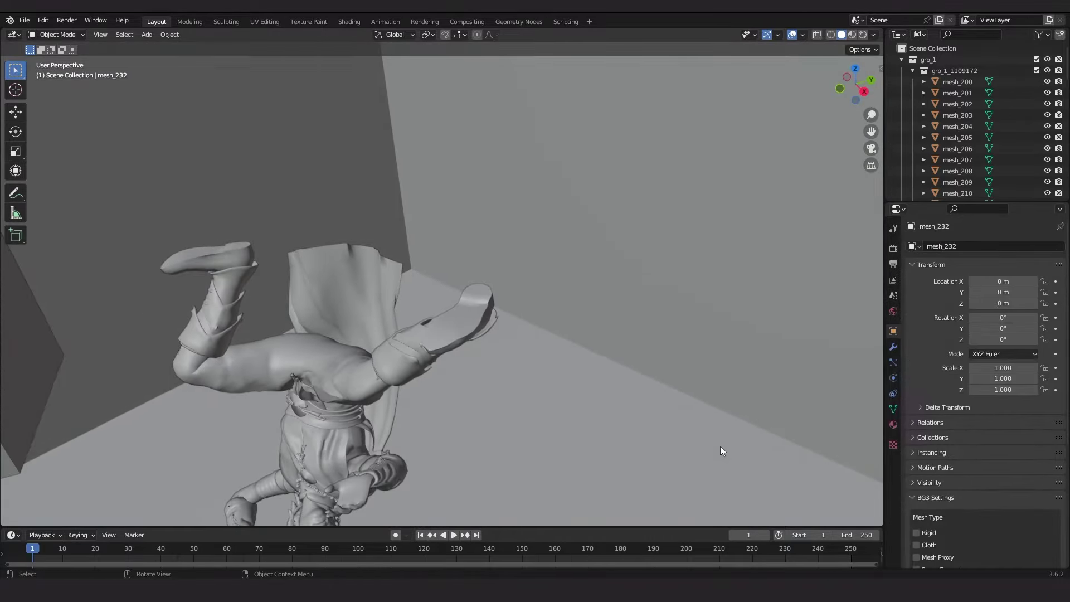
middle_click_drag(721, 446, 711, 334)
scroll(682, 322, "down", 2)
left_click(641, 405)
key("KP_Decimal")
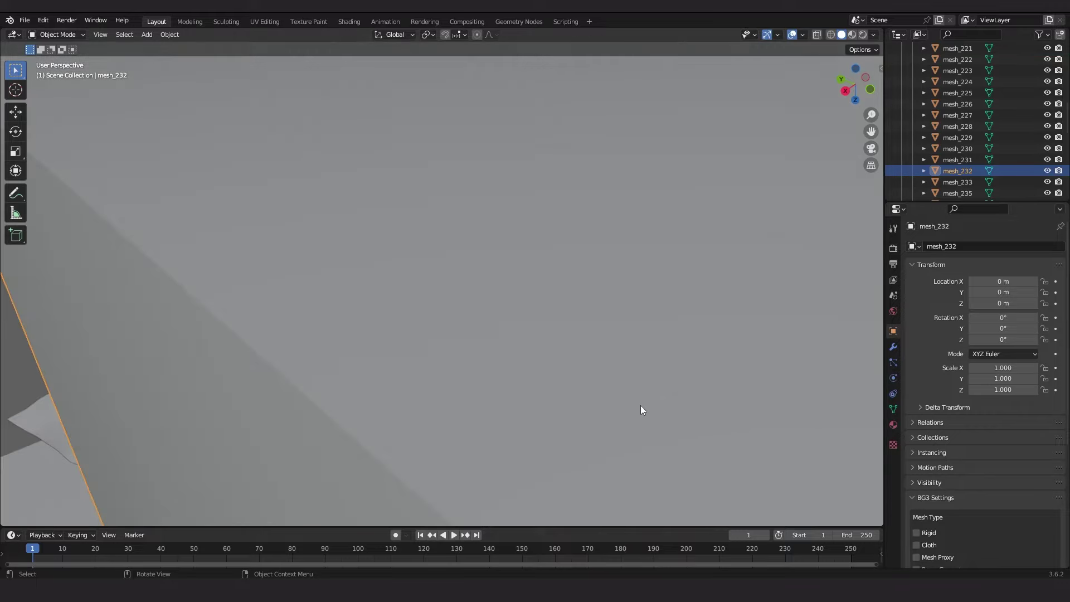
scroll(640, 405, "down", 5)
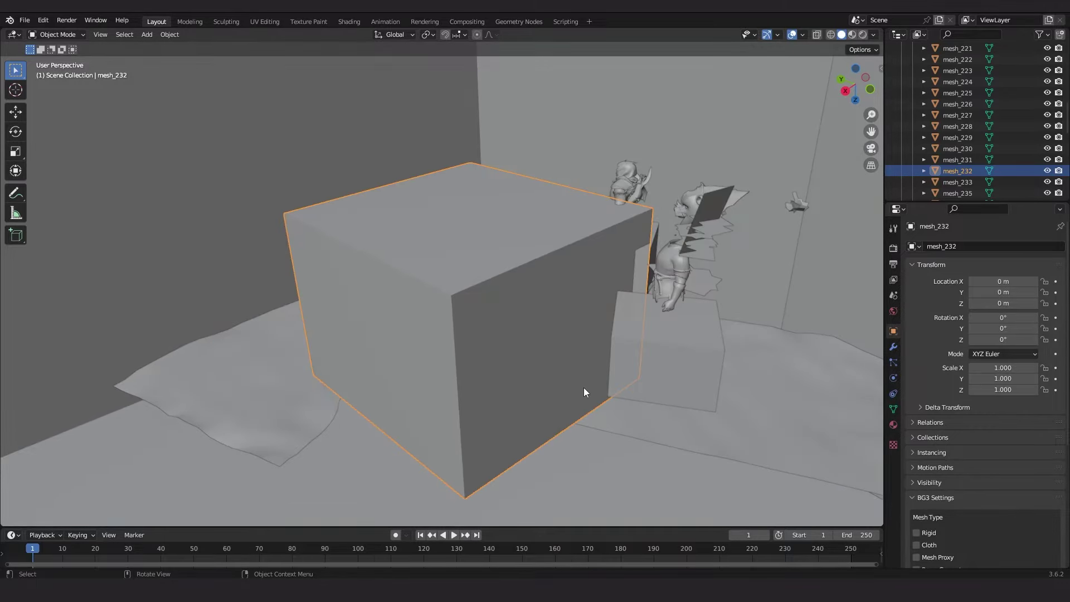
key("Delete")
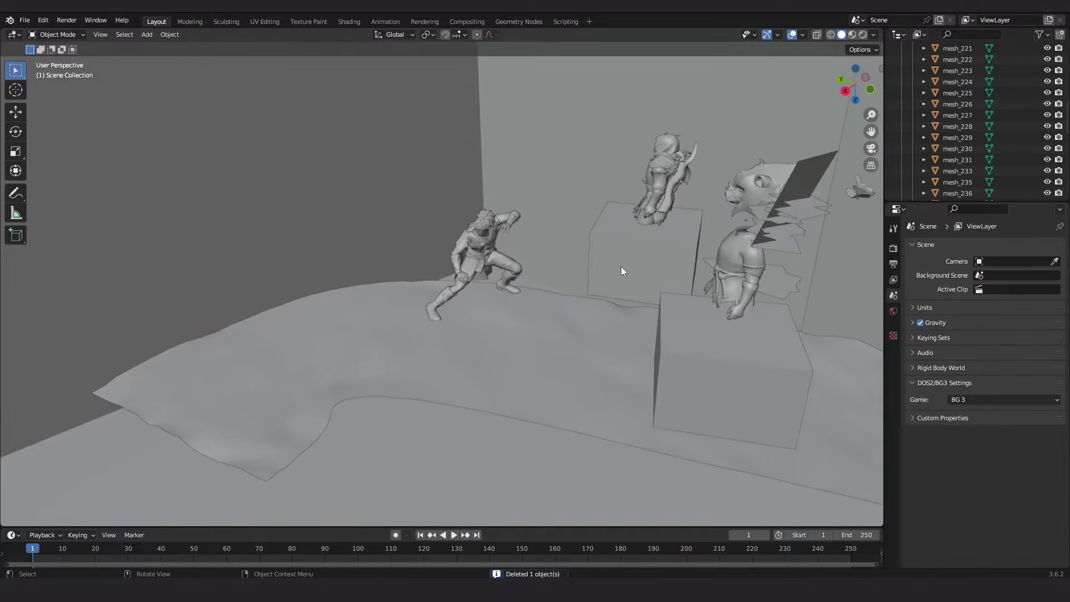
Delete the two remaining boxes around the armoured figure and the headless figure's legs.
left_click(584, 273)
middle_click_drag(583, 273, 637, 277)
key("Delete")
left_click(702, 291)
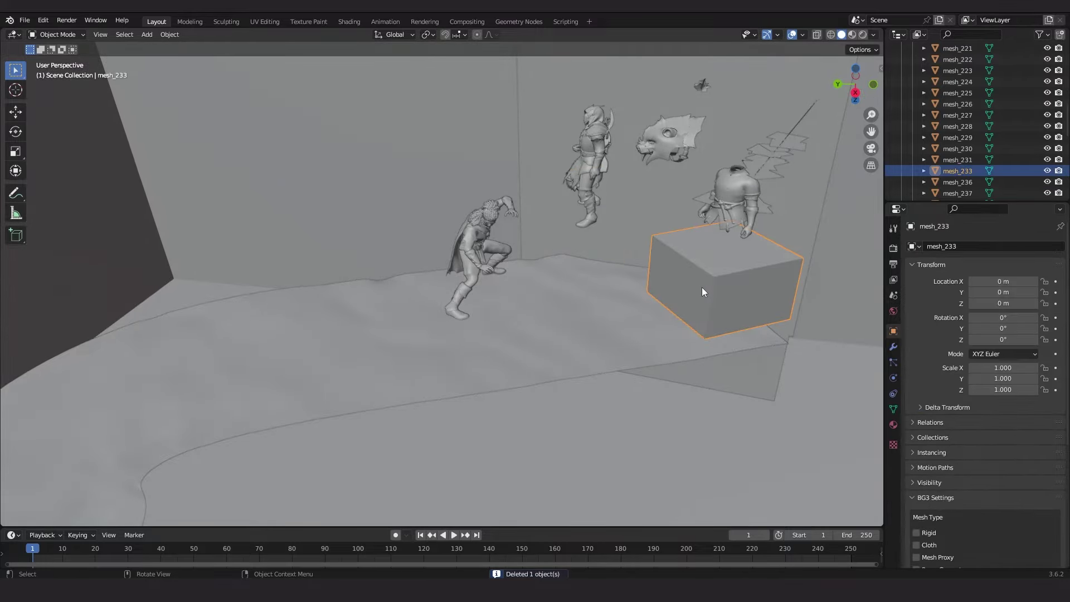
key("Delete")
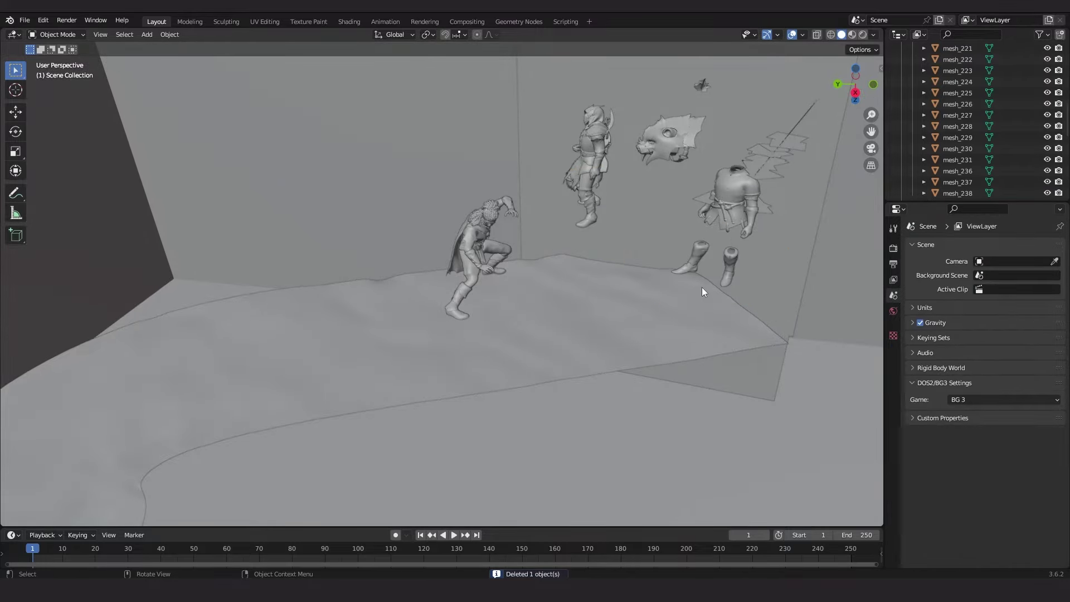
Delete the ground terrain mesh_250 and the two large background meshes enclosing the characters.
left_click(579, 323)
mouse_move(590, 316)
middle_mouse_down()
mouse_move(564, 268)
mouse_move(589, 306)
middle_mouse_up()
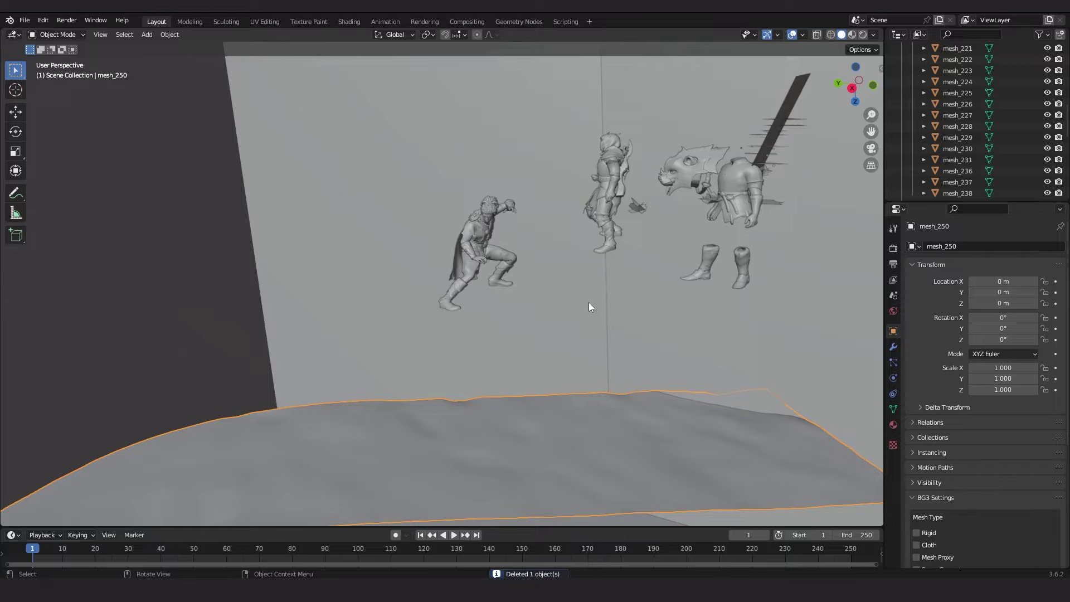
key("Delete")
left_click(584, 302)
left_click(717, 422, "shift")
key("Delete")
scroll(610, 357, "down", 6)
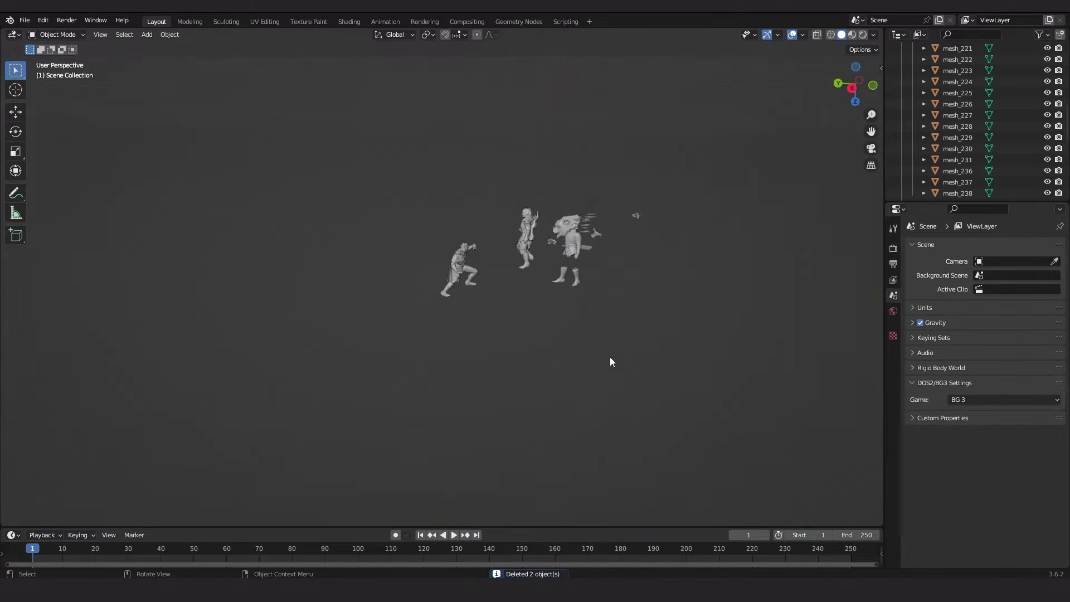
Delete the other two figures and all stray pieces, keeping only the crouching caped character.
scroll(609, 356, "up", 6)
left_click_drag(550, 93, 782, 341)
key("Delete")
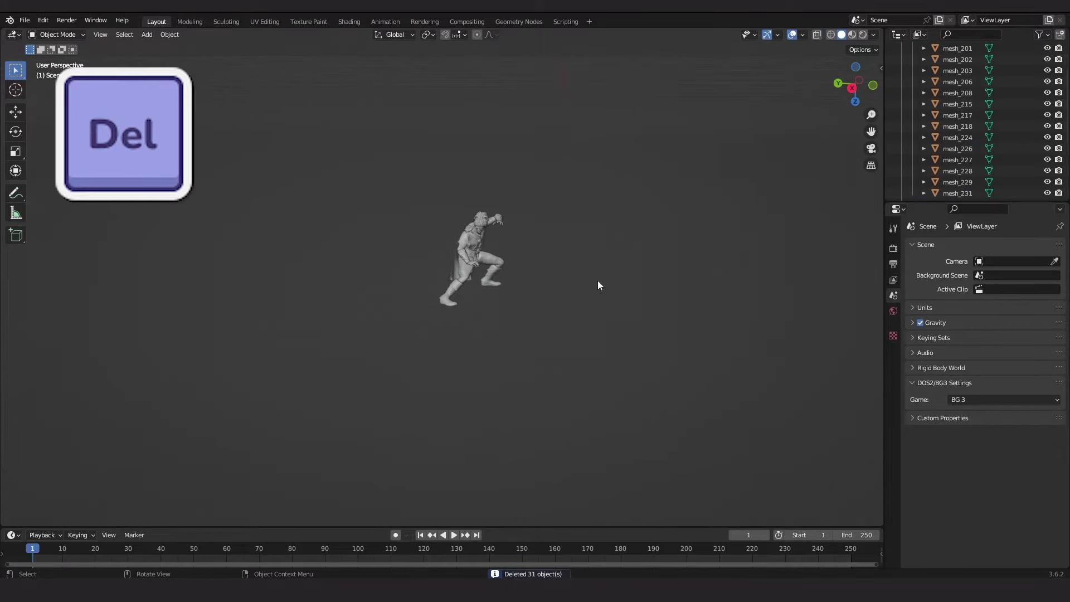
scroll(498, 223, "up", 5)
key("ctrl+z")
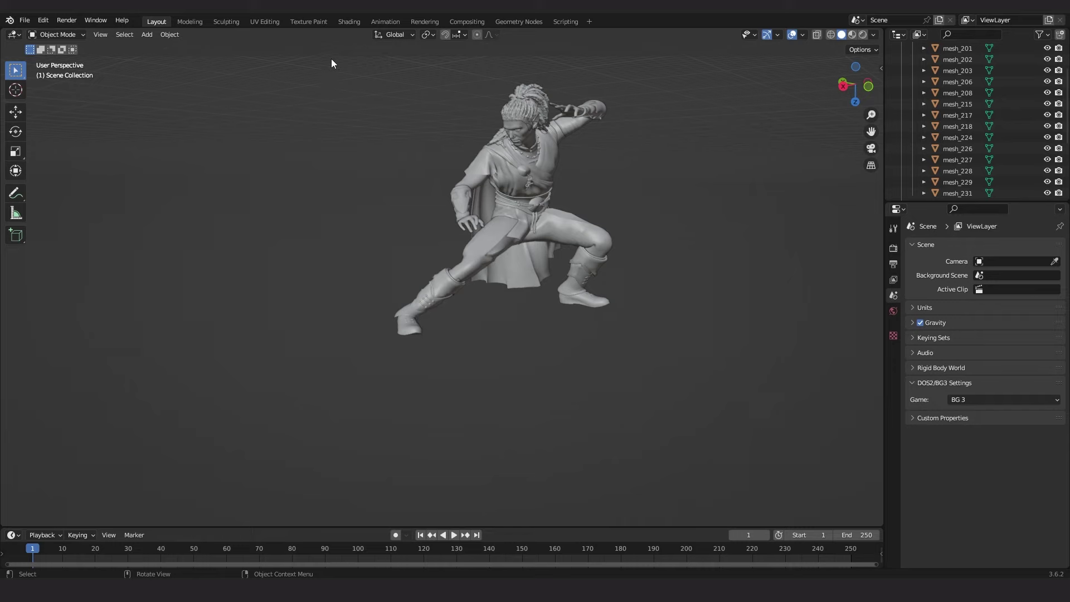
Select all the meshes of the caped character and copy them.
left_click_drag(331, 59, 727, 399)
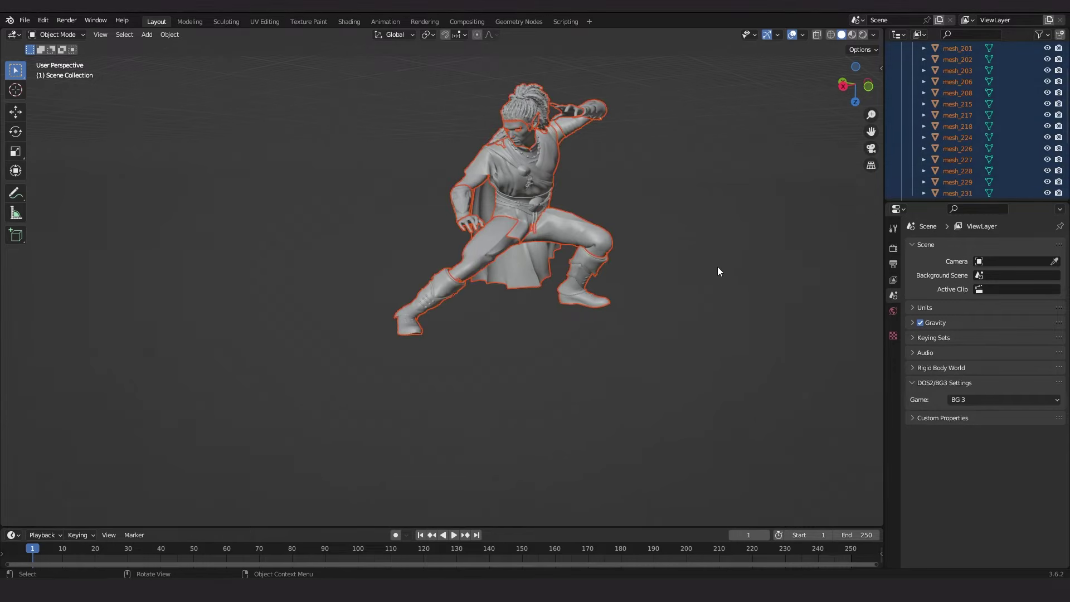
middle_click_drag(718, 267, 557, 290)
left_click_drag(443, 323, 583, 187)
scroll(1003, 123, "up", 3)
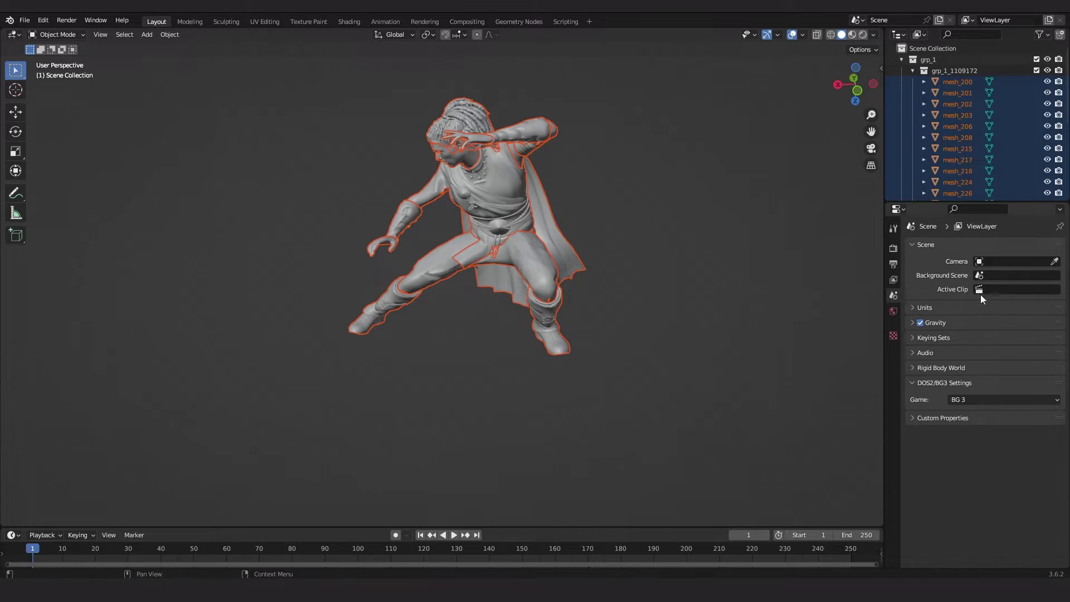
key("ctrl+c")
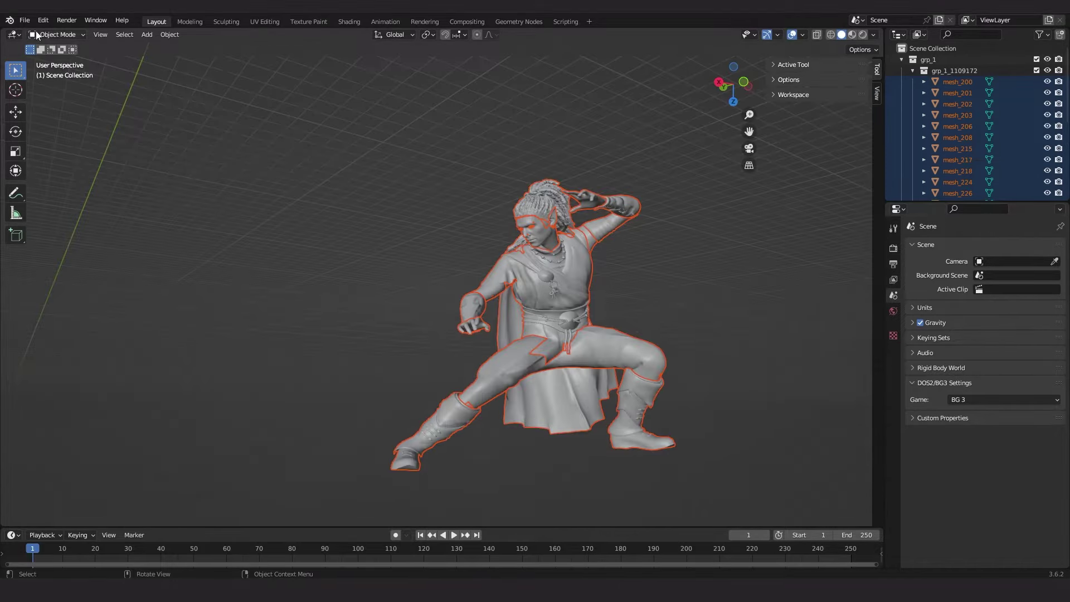
Create a new General file.
left_click(24, 20)
mouse_move(45, 32)
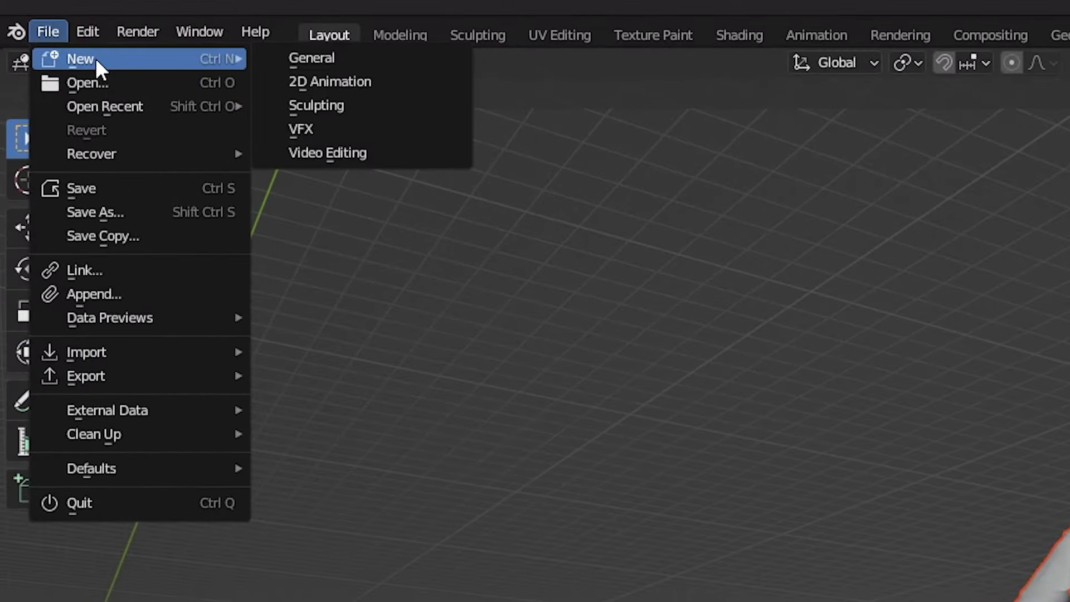
left_click(351, 50)
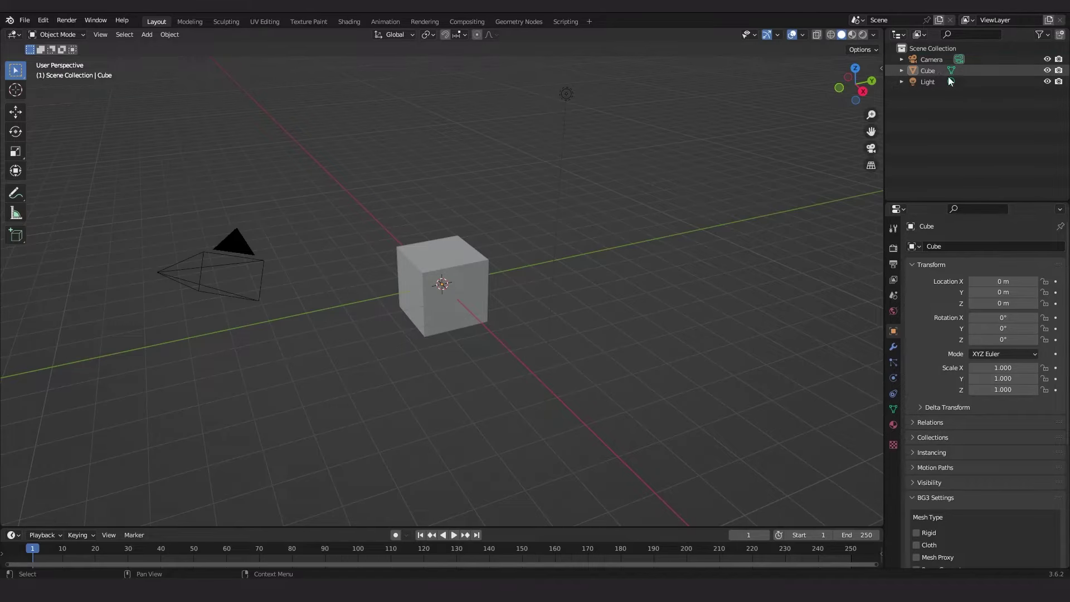
Delete the default cube, camera and light, and paste the copied character meshes into the scene.
left_click(938, 70)
key("x")
left_click(939, 60)
key("x")
left_click(933, 62)
key("x")
key("ctrl+v")
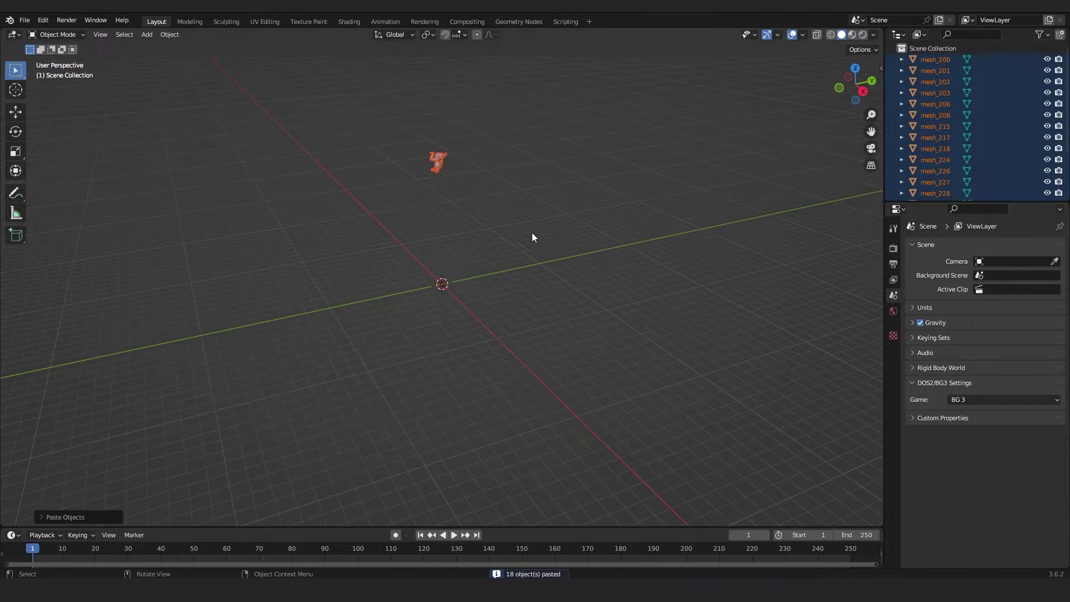
Enter Edit Mode on all pasted meshes and snap the selection to the 3D cursor with Keep Offset.
middle_click_drag(500, 174, 496, 146)
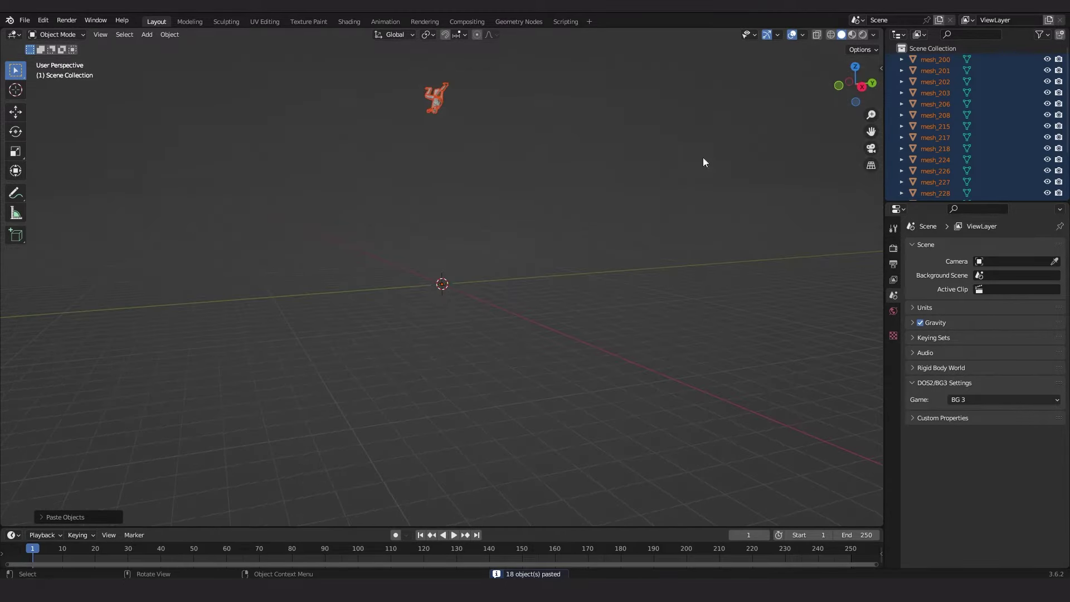
left_click_drag(871, 132, 878, 200)
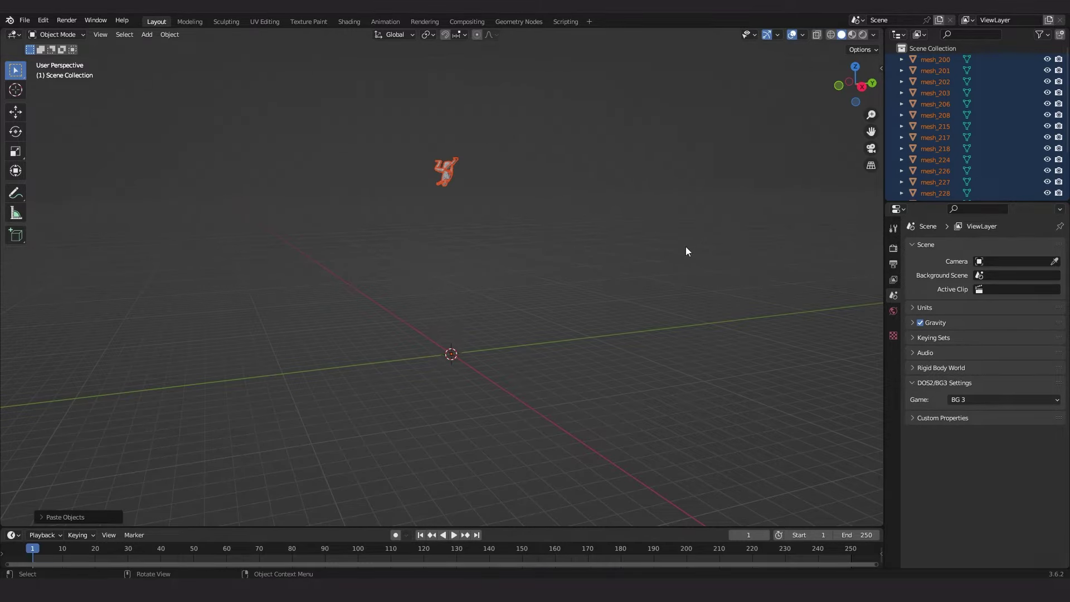
scroll(522, 195, "up", 2)
key("Tab")
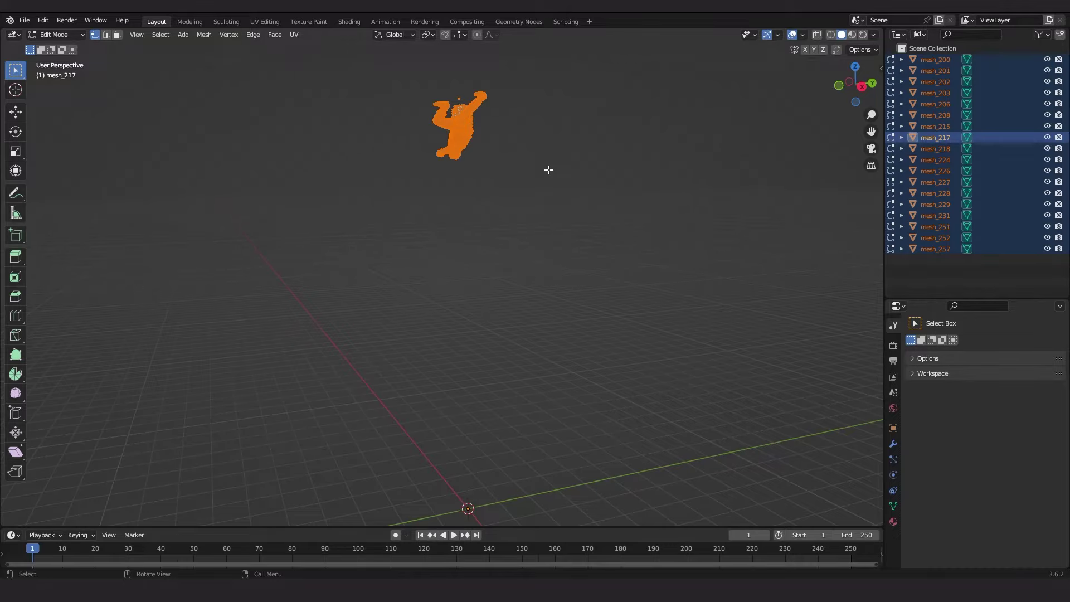
key("shift+s")
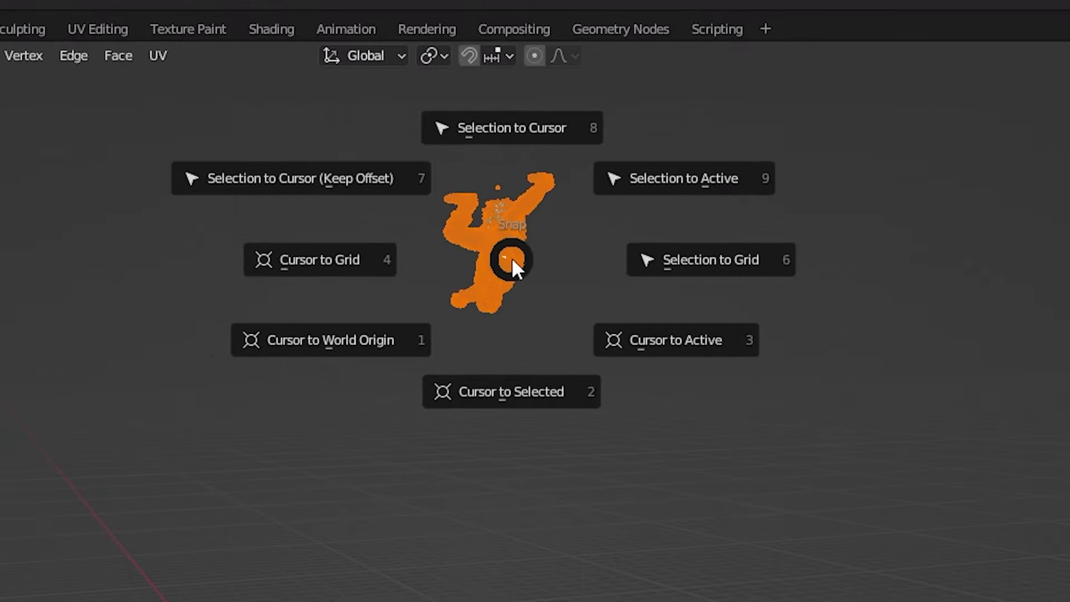
left_click(390, 125)
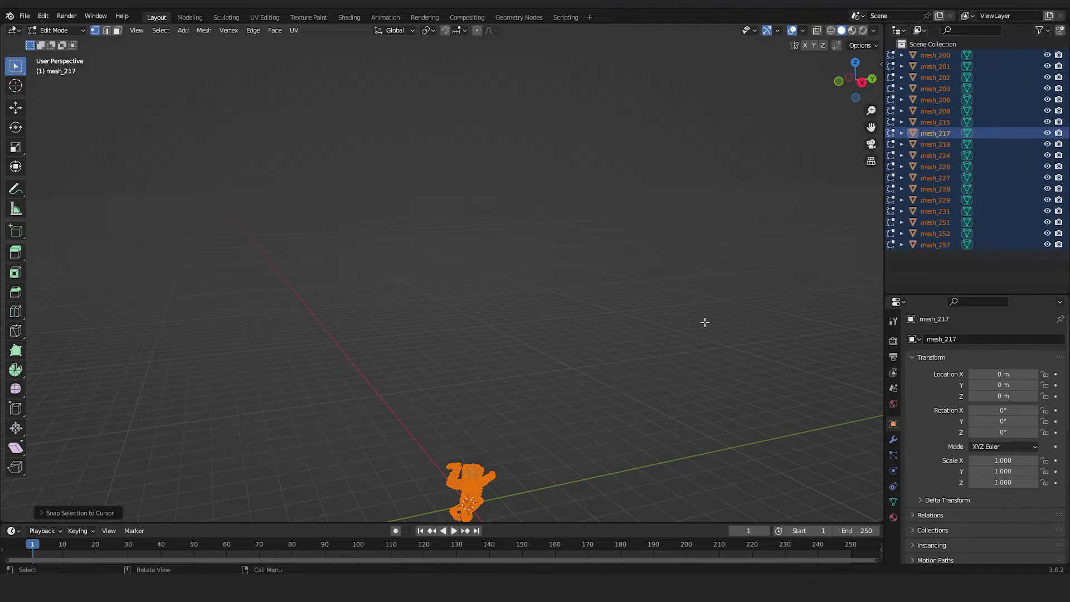
In Object Mode, rotate all the character meshes about the X axis to stand the figure upright.
left_click_drag(871, 127, 615, 320)
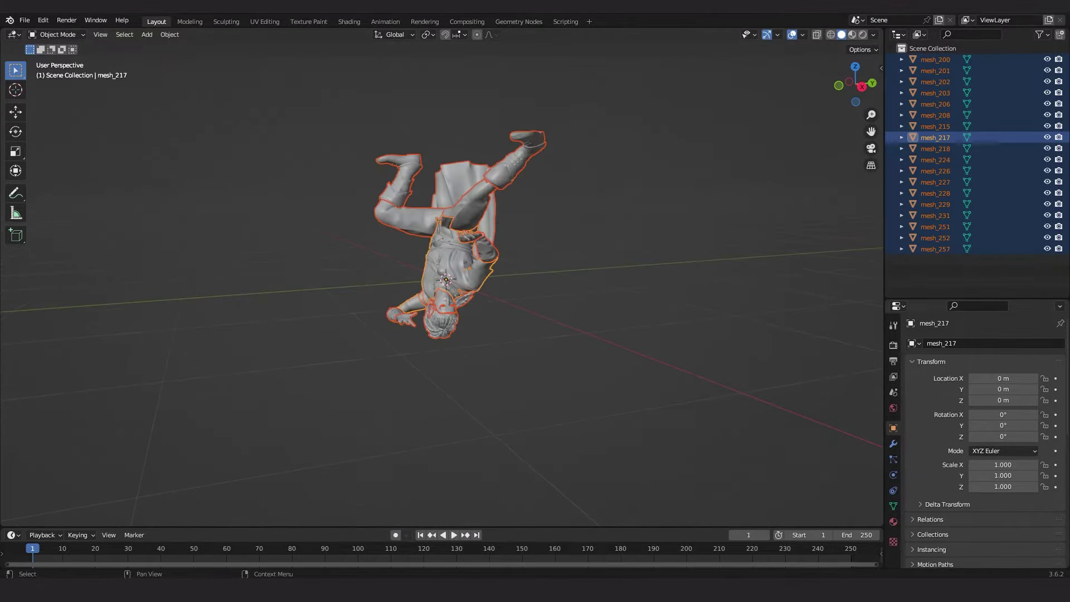
left_click(15, 131)
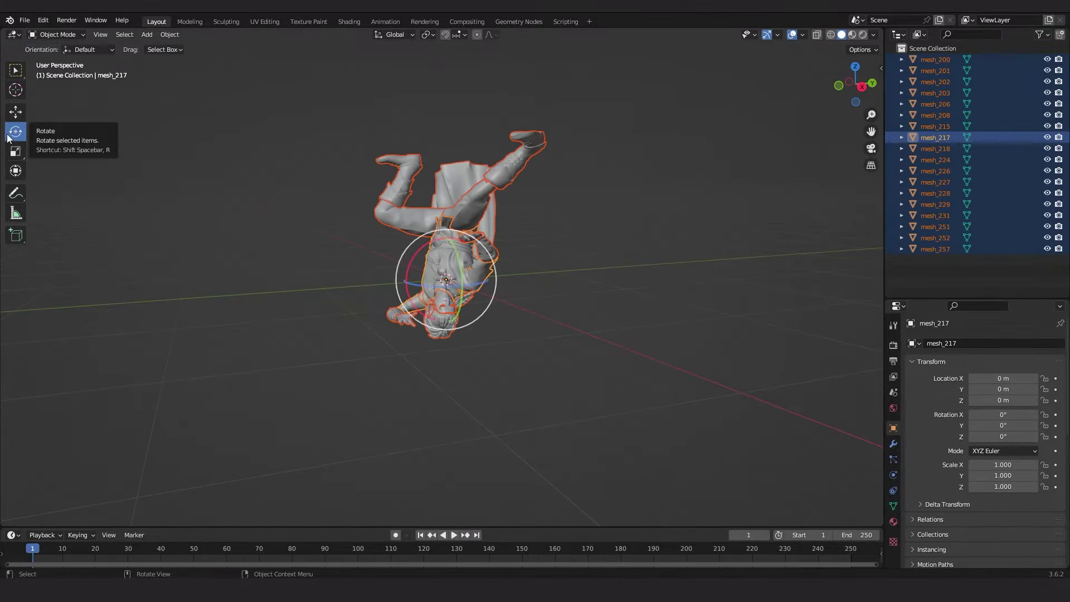
left_click_drag(416, 256, 636, 438)
left_click(687, 239)
middle_click_drag(688, 239, 119, 242)
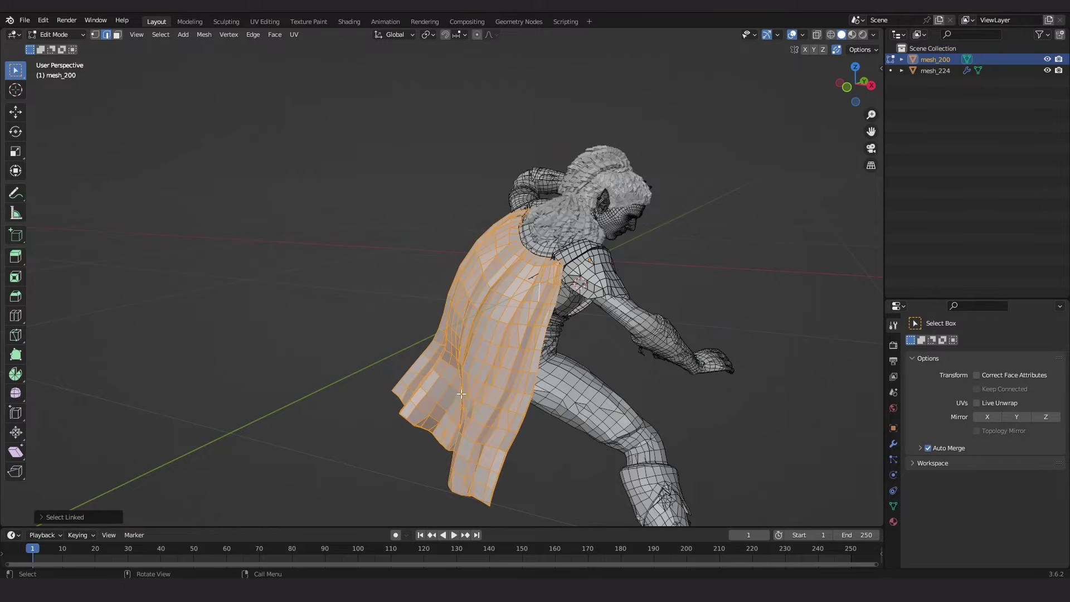
Examine the cape and the bead necklace geometry up close from several angles.
middle_click_drag(462, 393, 301, 351)
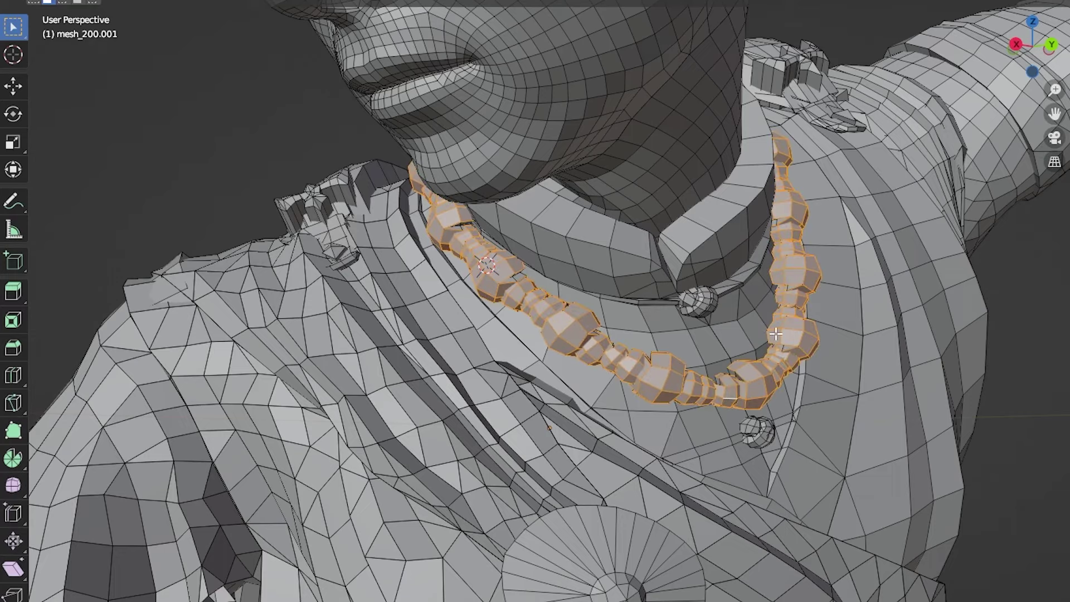
left_click(1016, 485)
scroll(762, 365, "up", 5)
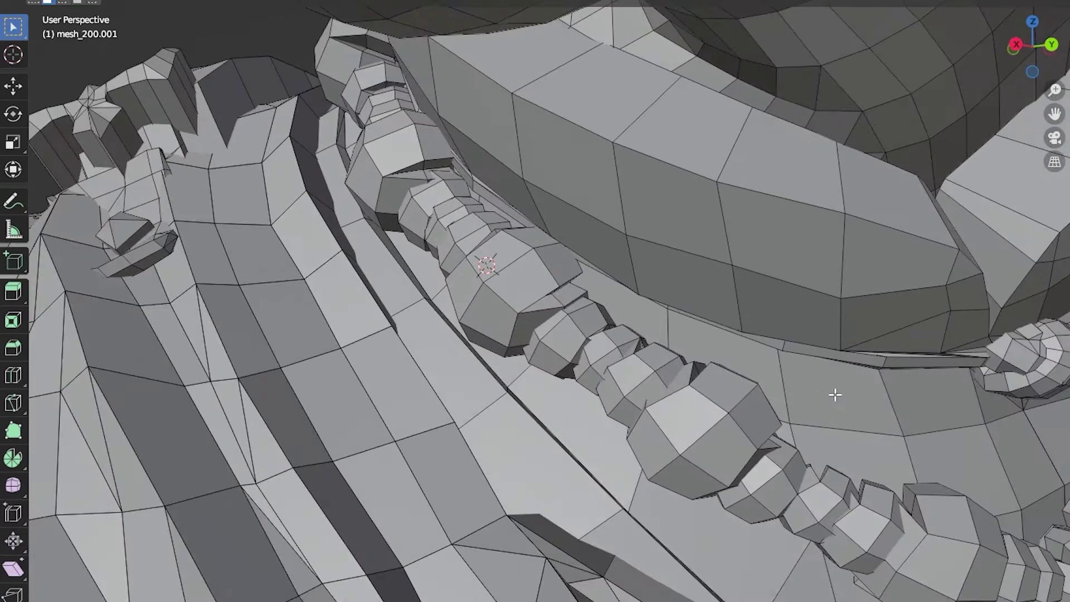
middle_click_drag(835, 394, 782, 368)
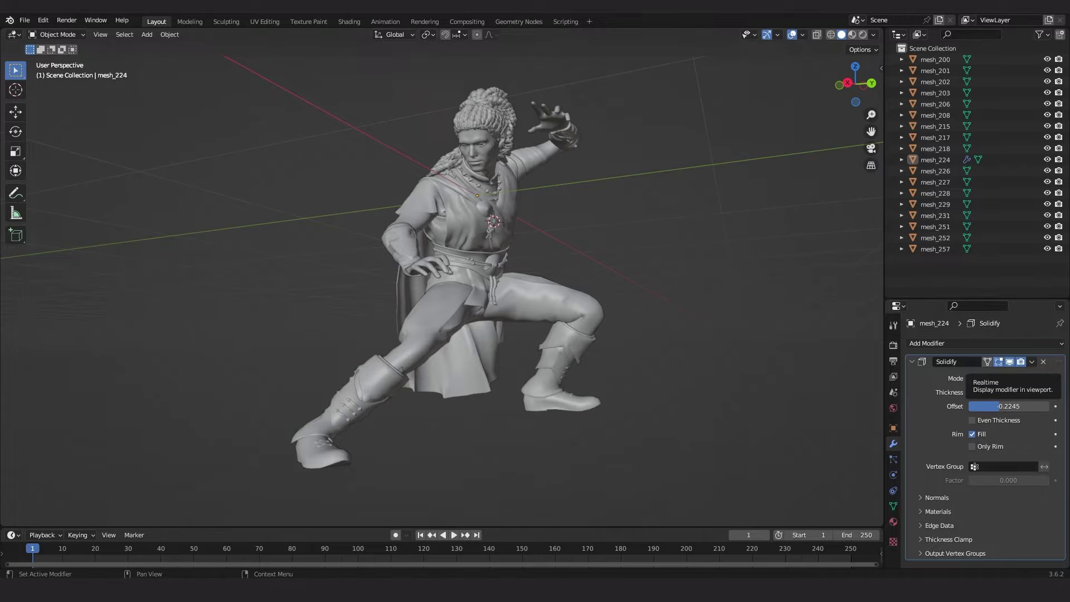
Select all the character meshes and apply Shade Flat.
key("a")
right_click(690, 259)
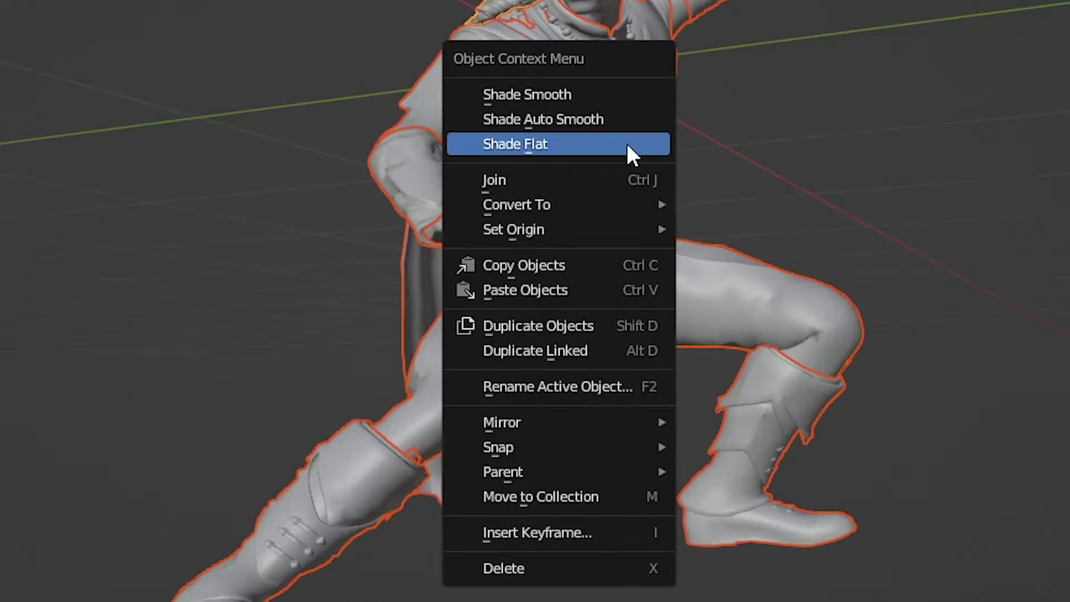
left_click(626, 143)
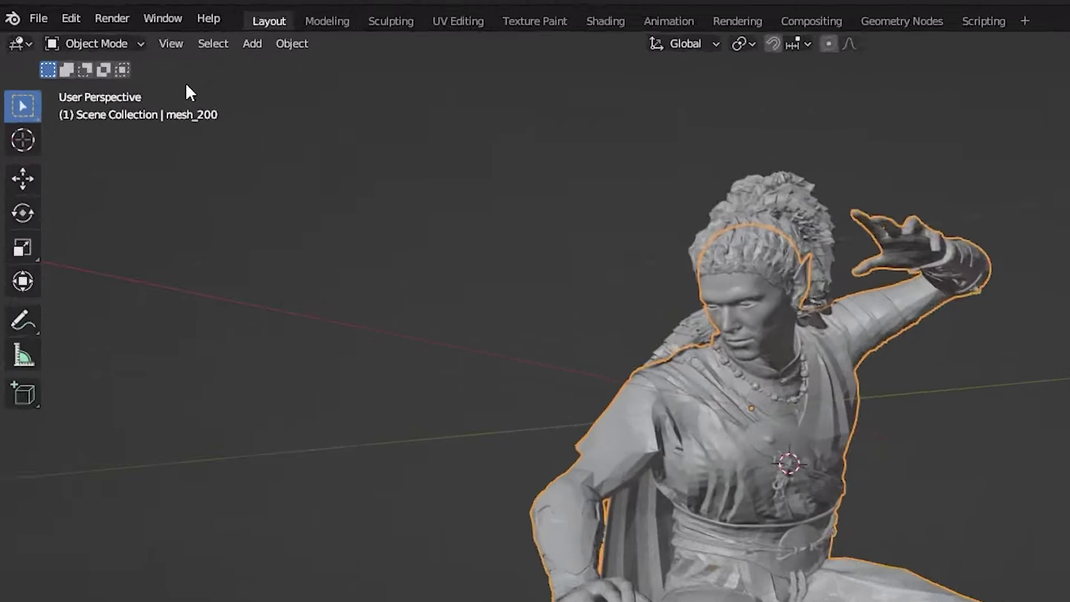
Enter Edit Mode on mesh_200, switch to edge selection and convert its triangles with Tris to Quads.
left_click(195, 60)
left_click(206, 134)
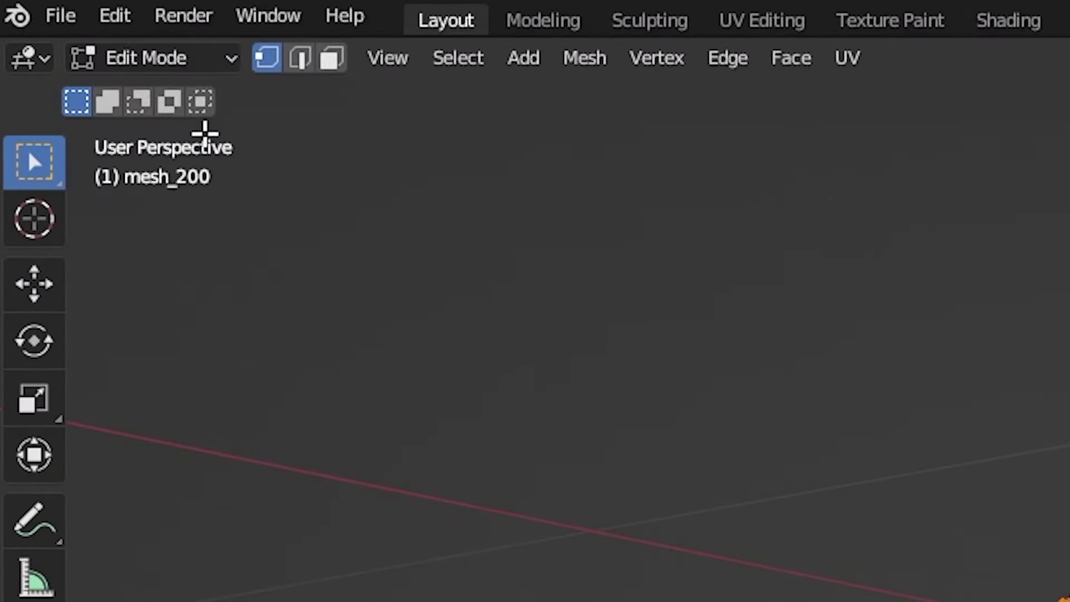
left_click(300, 58)
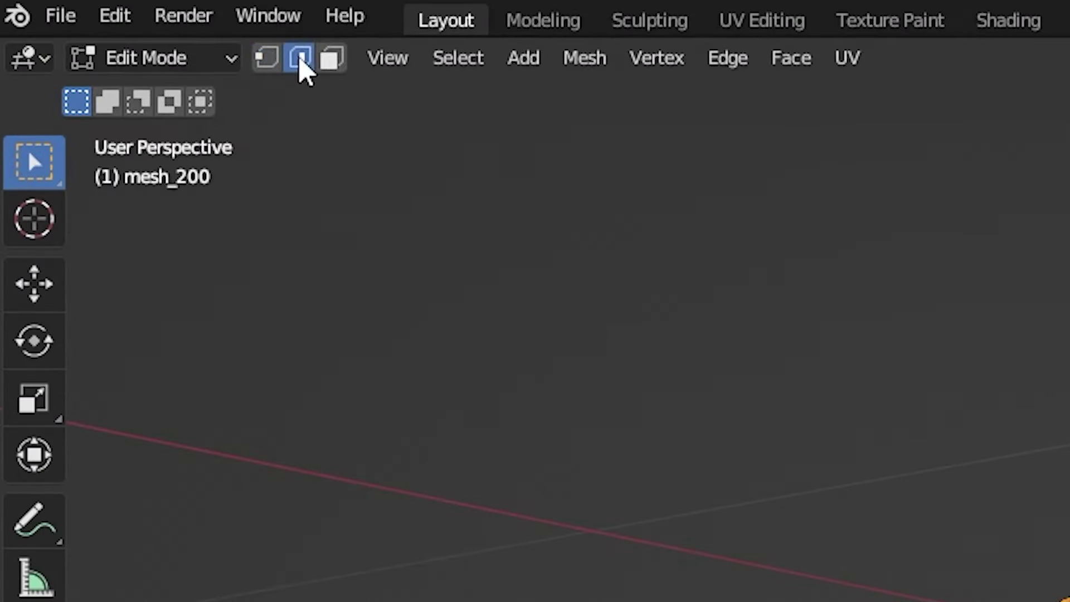
left_click(810, 60)
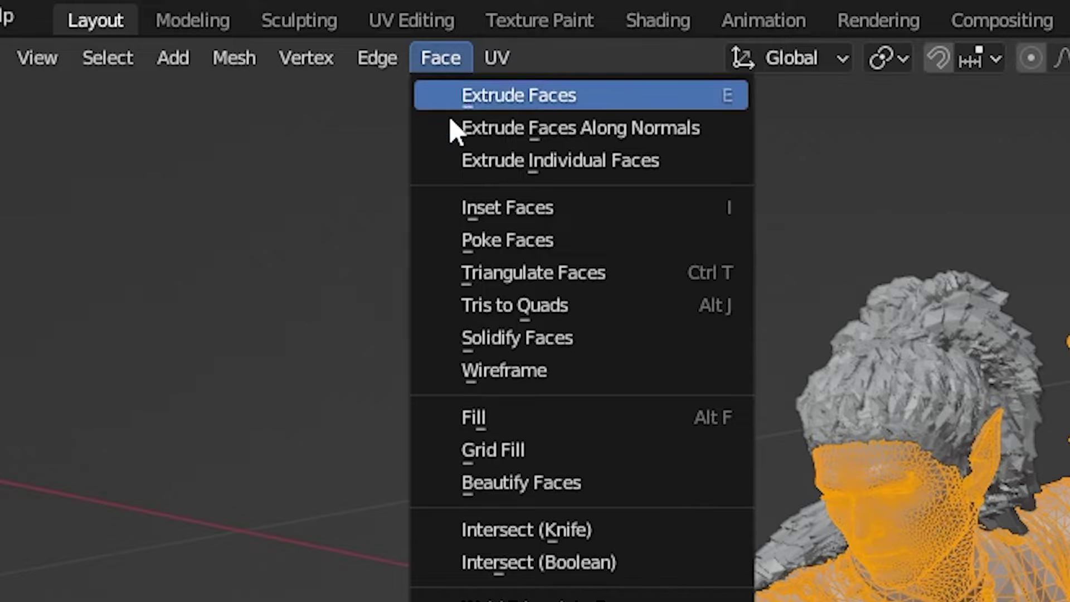
left_click(626, 310)
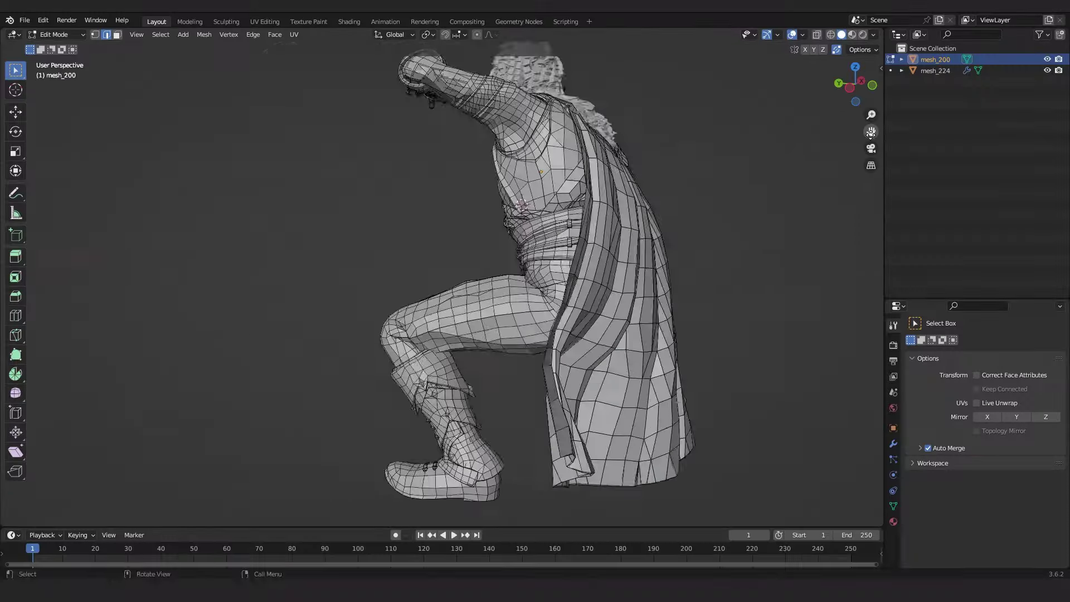
Inspect the converted face layout of the cape up close from the side and back.
left_click_drag(870, 132, 618, 134)
scroll(547, 279, "up", 5)
scroll(496, 268, "up", 2)
middle_click_drag(510, 289, 471, 315)
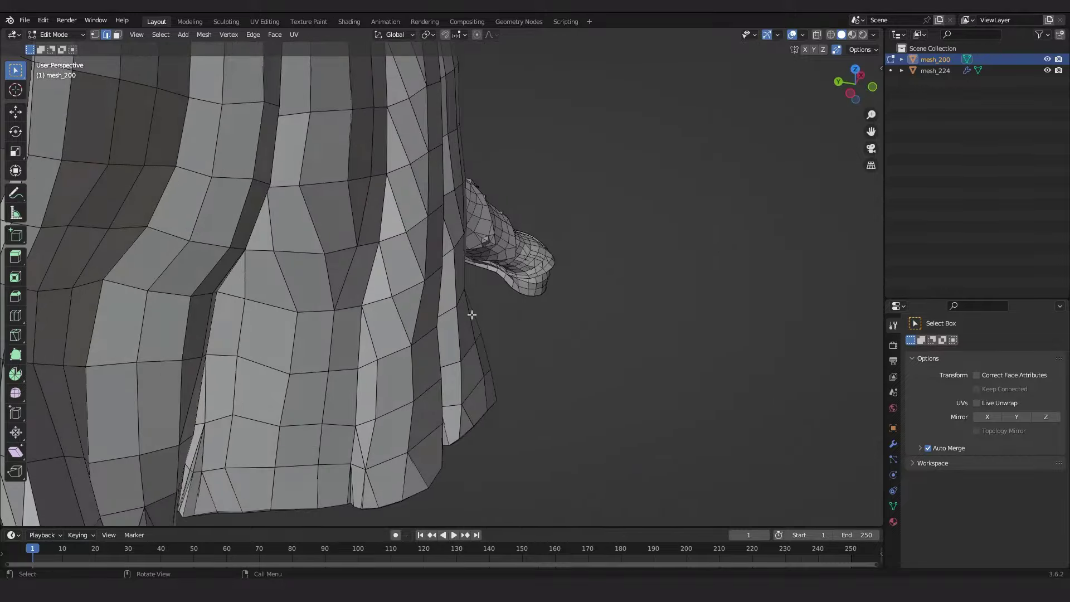
left_click_drag(871, 132, 610, 247)
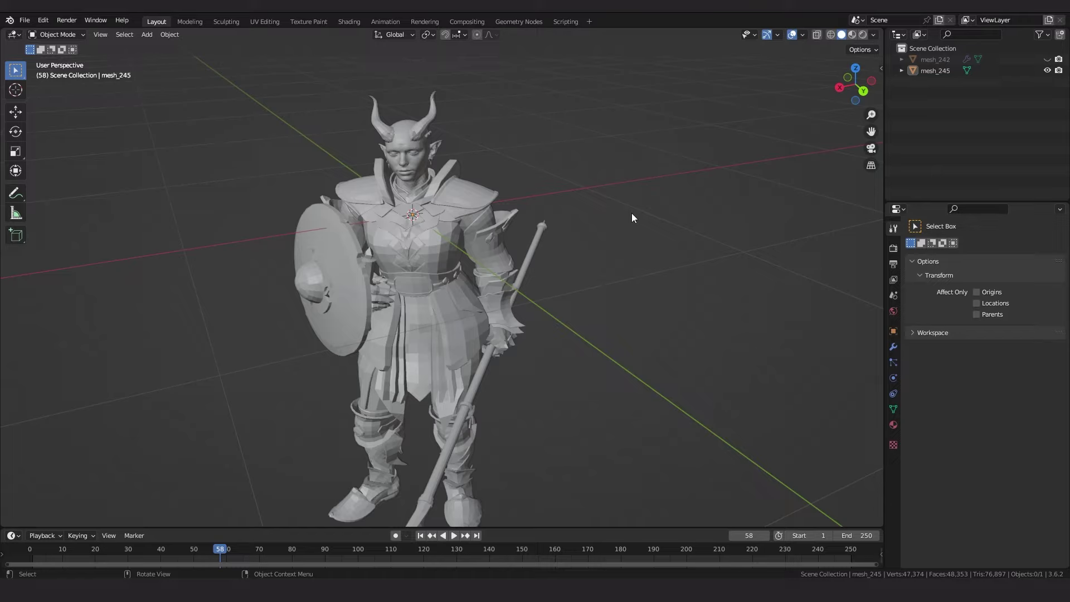
Lock the view to the 3D cursor in the sidebar's view settings and try zooming around the cursor on the chest.
key("n")
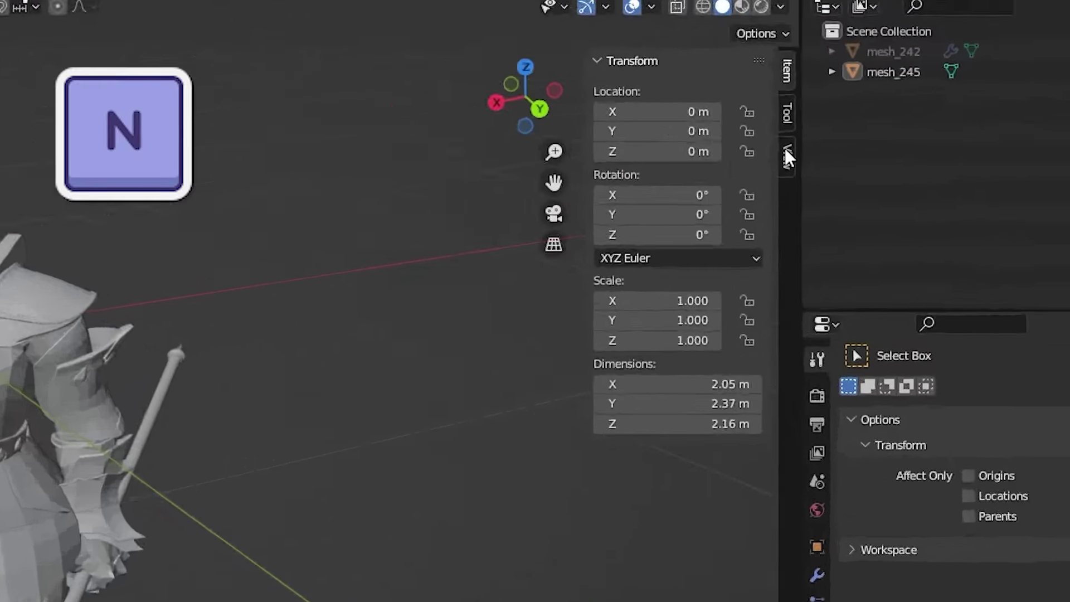
left_click(876, 117)
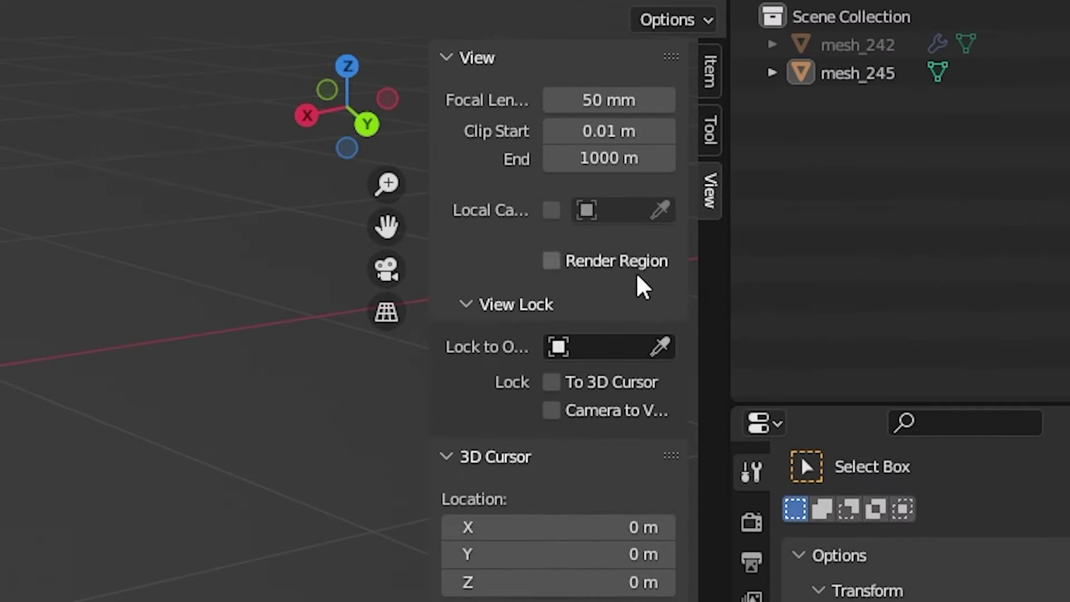
left_click(552, 381)
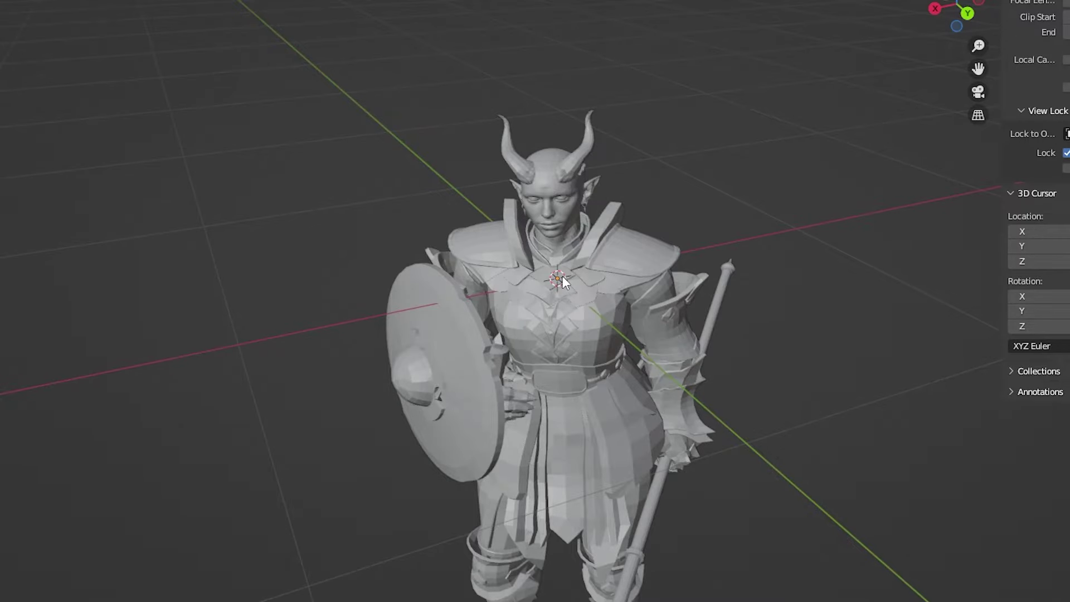
scroll(560, 276, "up", 8)
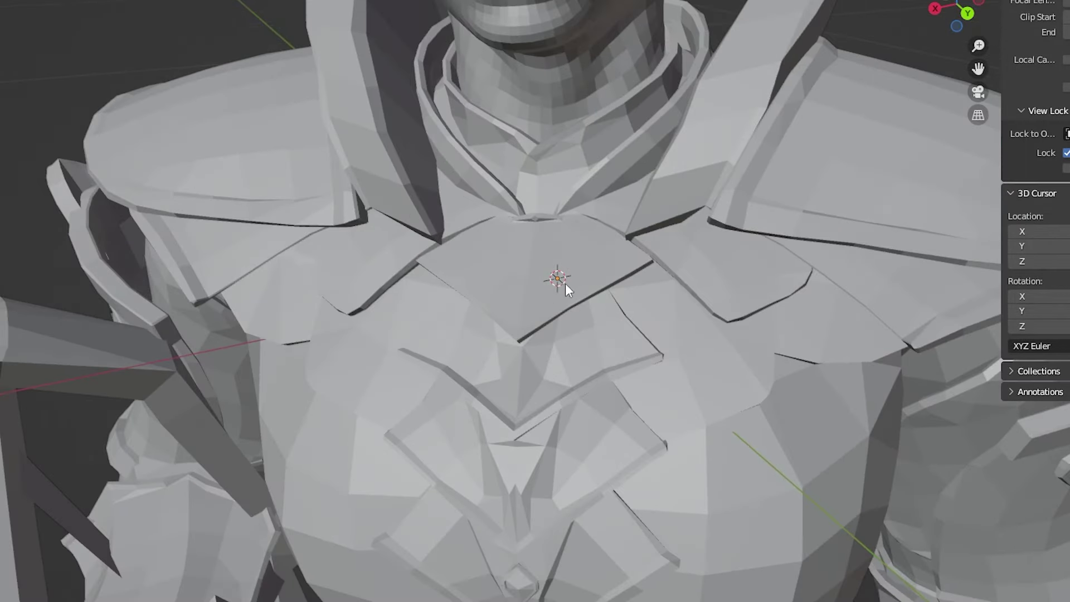
scroll(565, 273, "down", 8)
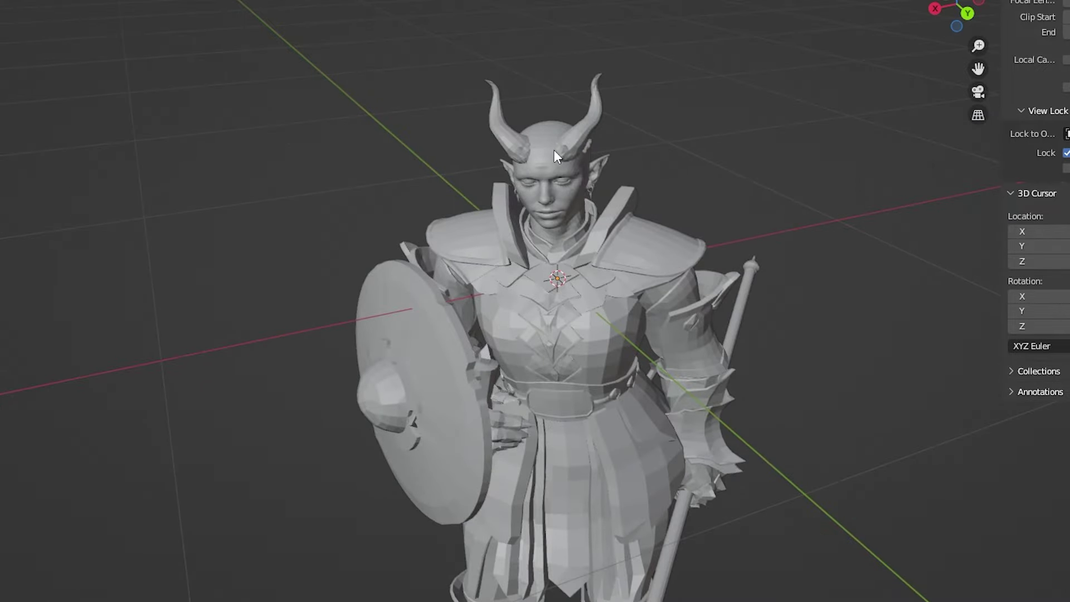
Place the 3D cursor on the horned character's forehead and zoom in and out around it.
right_click(547, 134, "shift")
scroll(546, 135, "up", 3)
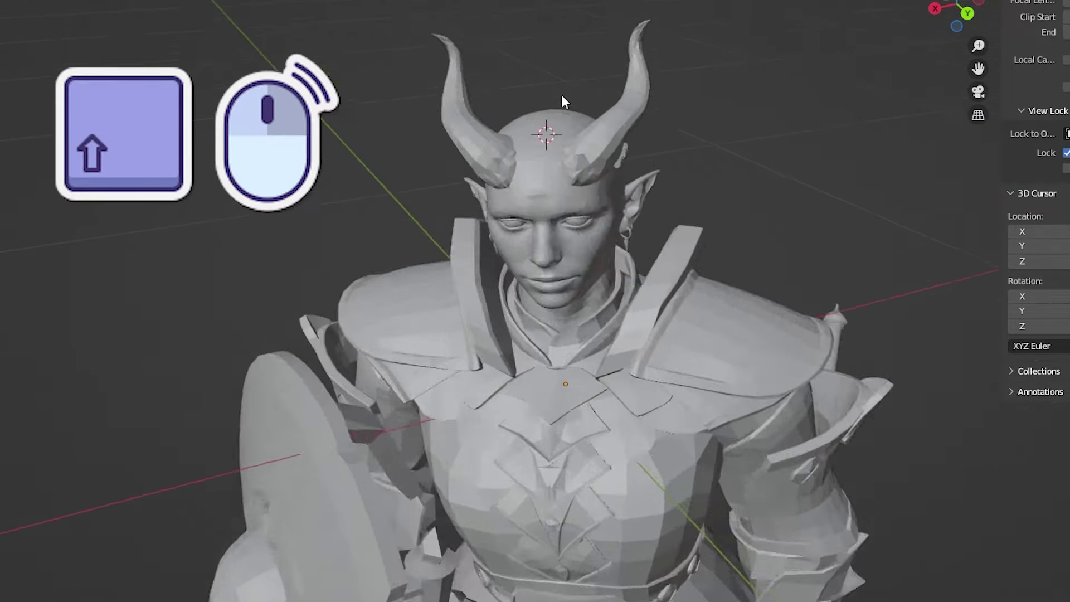
scroll(574, 126, "up", 5)
scroll(575, 129, "down", 1)
scroll(575, 129, "up", 1)
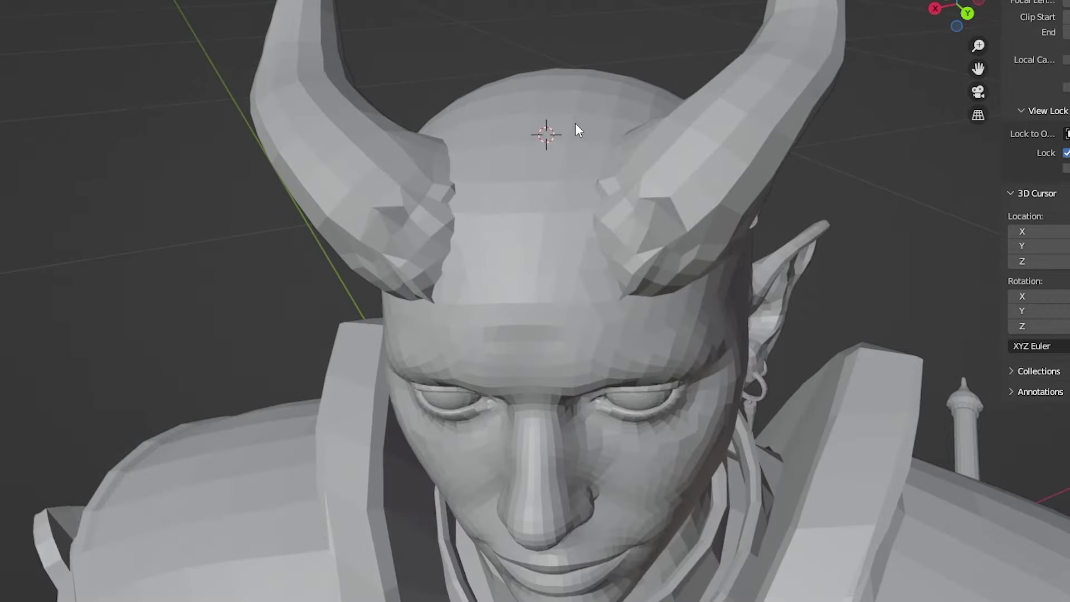
scroll(575, 130, "down", 2)
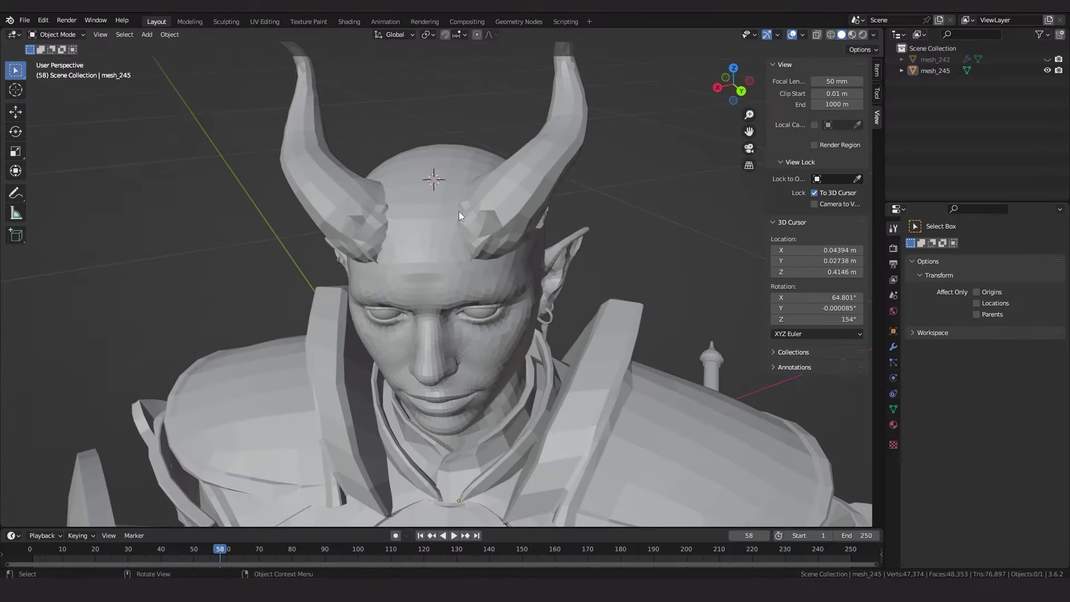
scroll(461, 213, "down", 5)
scroll(460, 213, "up", 1)
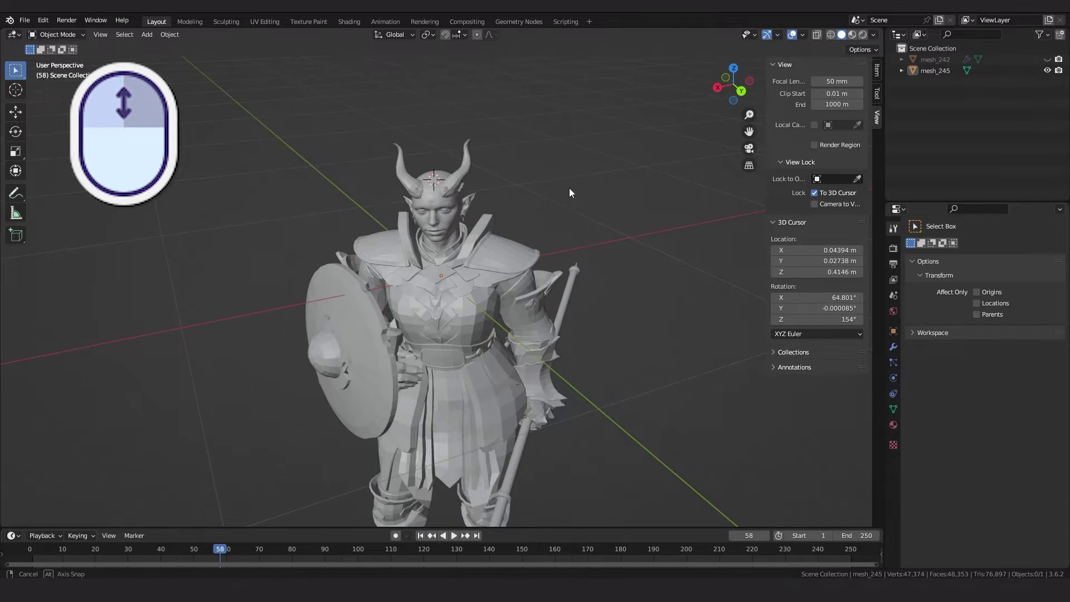
Place the 3D cursor on the shield's central boss and zoom and orbit around it.
middle_click_drag(569, 190, 320, 366)
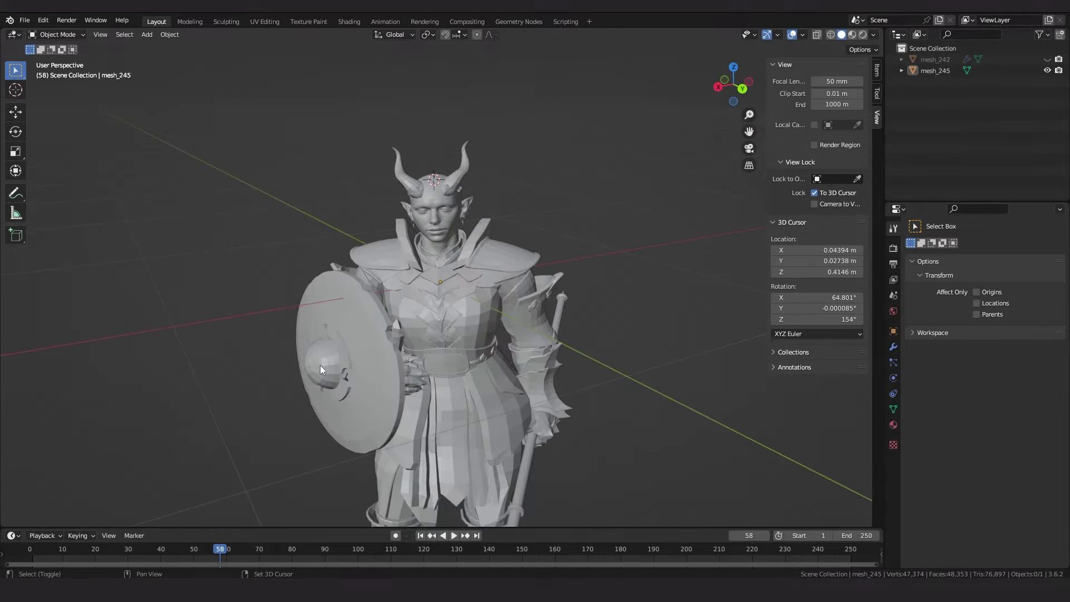
right_click(323, 366, "shift")
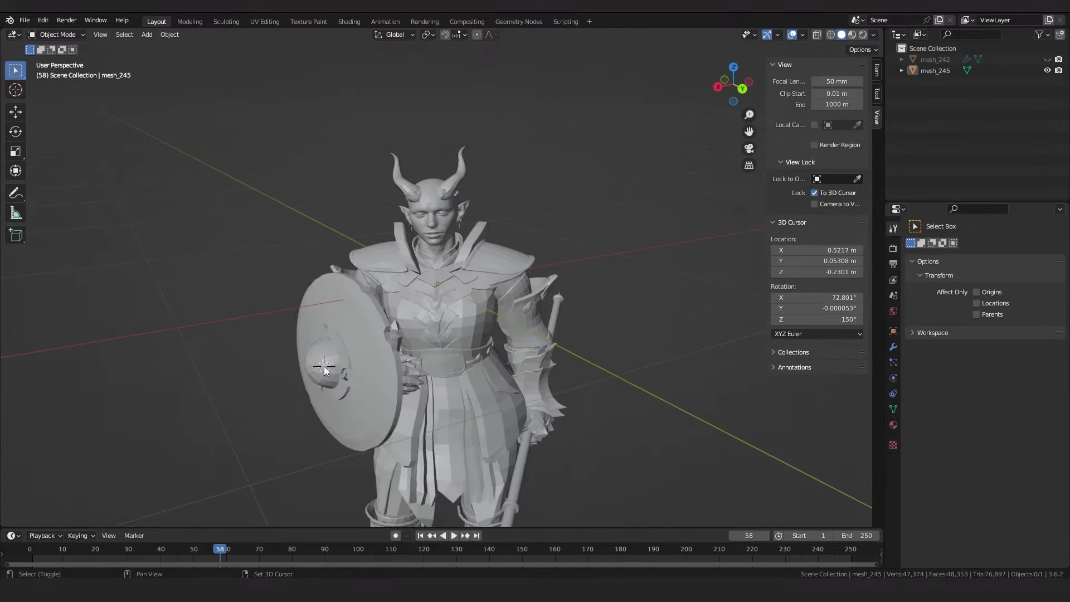
scroll(324, 369, "up", 8)
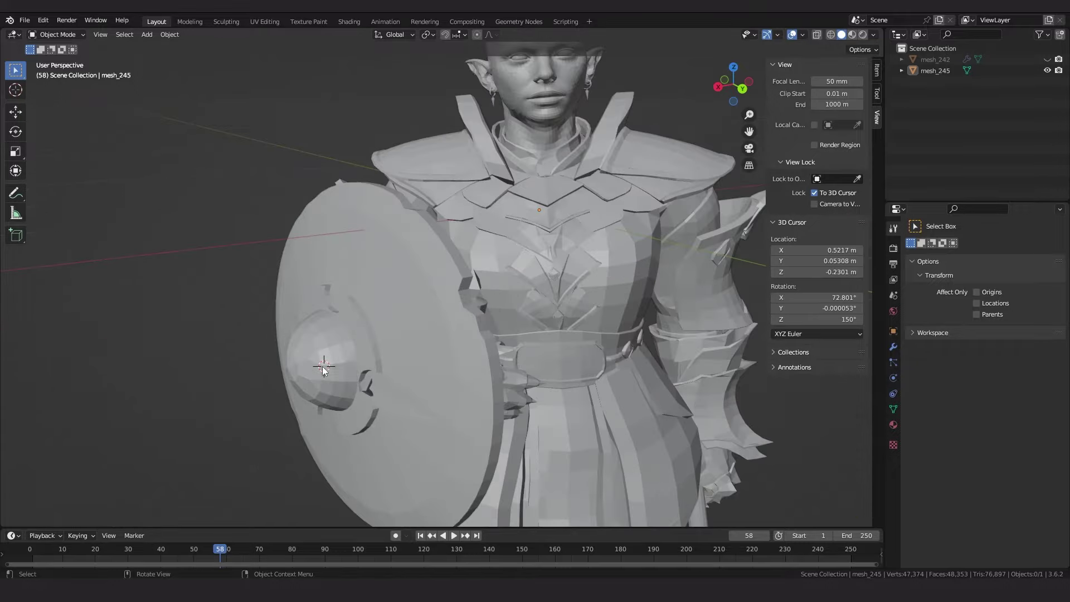
mouse_move(324, 369)
middle_mouse_down()
mouse_move(509, 355)
mouse_move(316, 349)
middle_mouse_up()
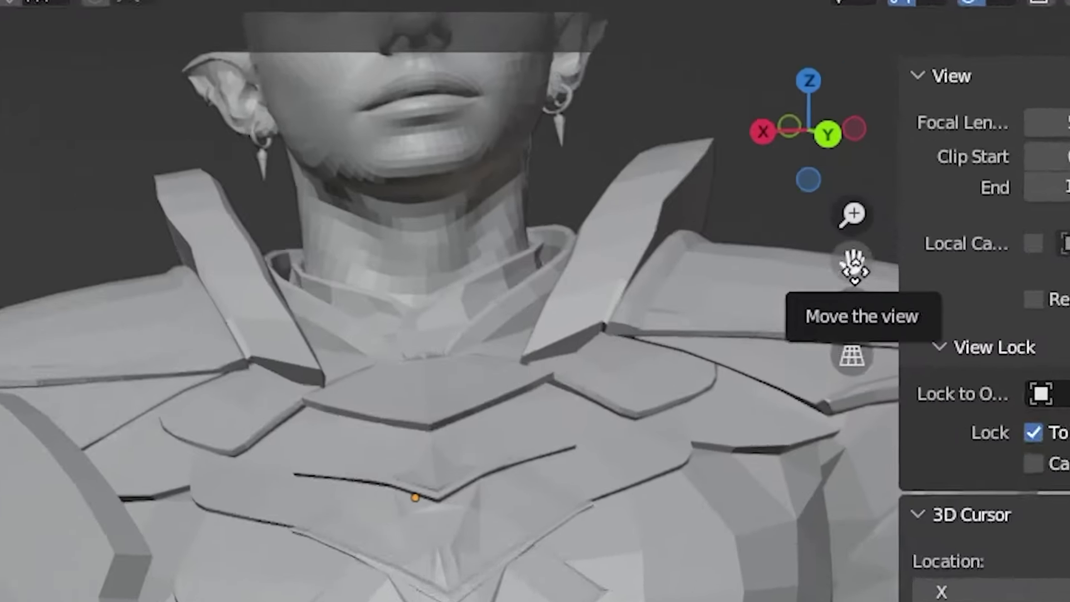
Pan down the armoured figure to view the belt, shield and skirt up close.
left_click_drag(855, 266, 869, 22)
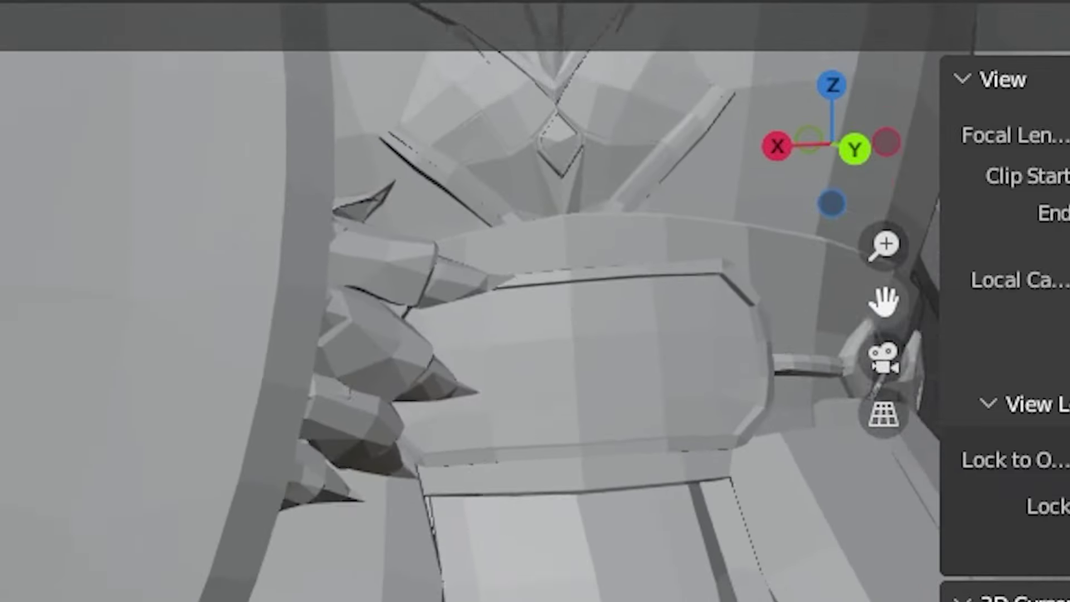
left_click_drag(885, 301, 766, 248)
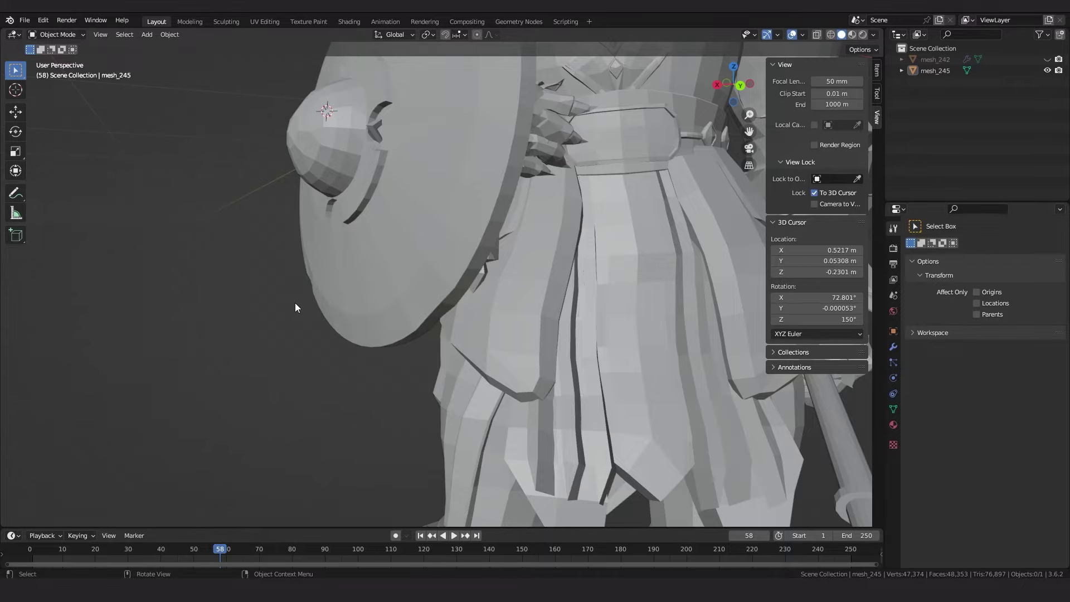
mouse_move(295, 308)
middle_mouse_down()
mouse_move(226, 299)
mouse_move(296, 321)
middle_mouse_up()
left_click_drag(749, 131, 436, 293)
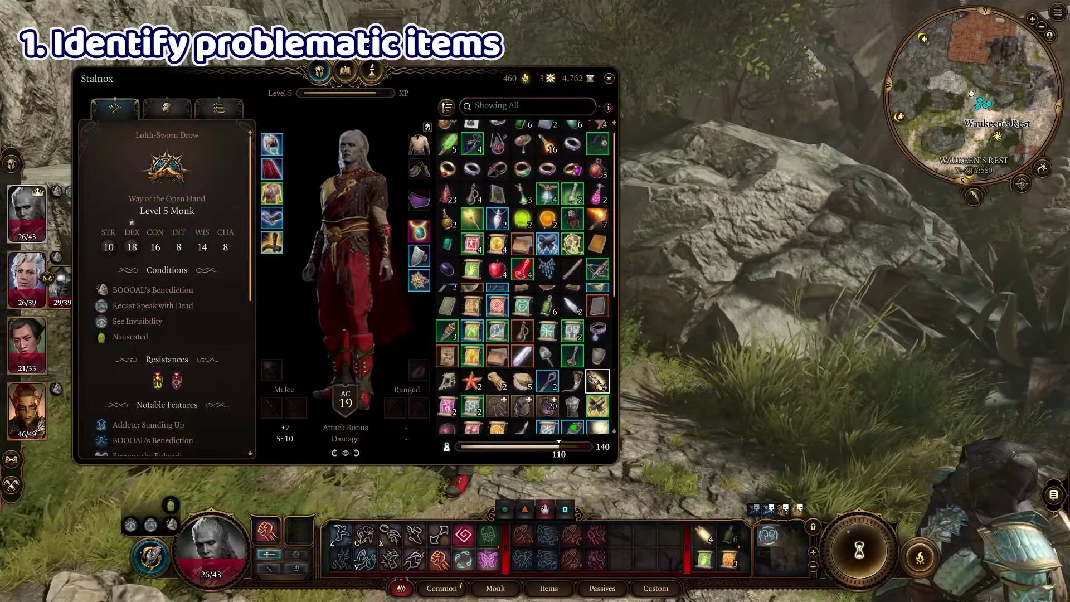
Check the character's outfit in the game, then examine the cape, boot and bead necklace meshes in Blender for problematic items.
key("Escape")
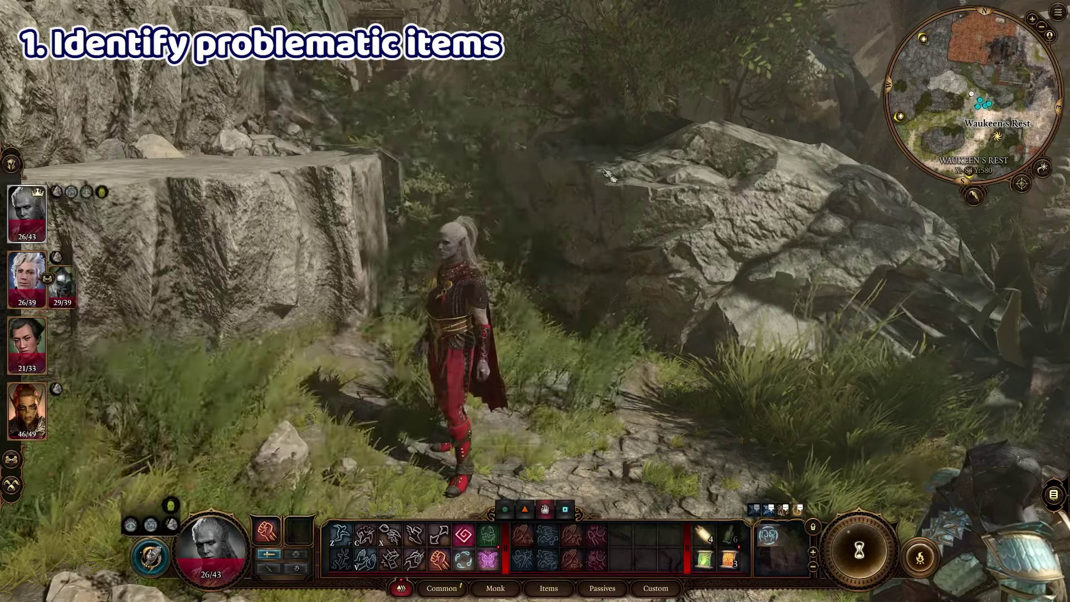
key("i")
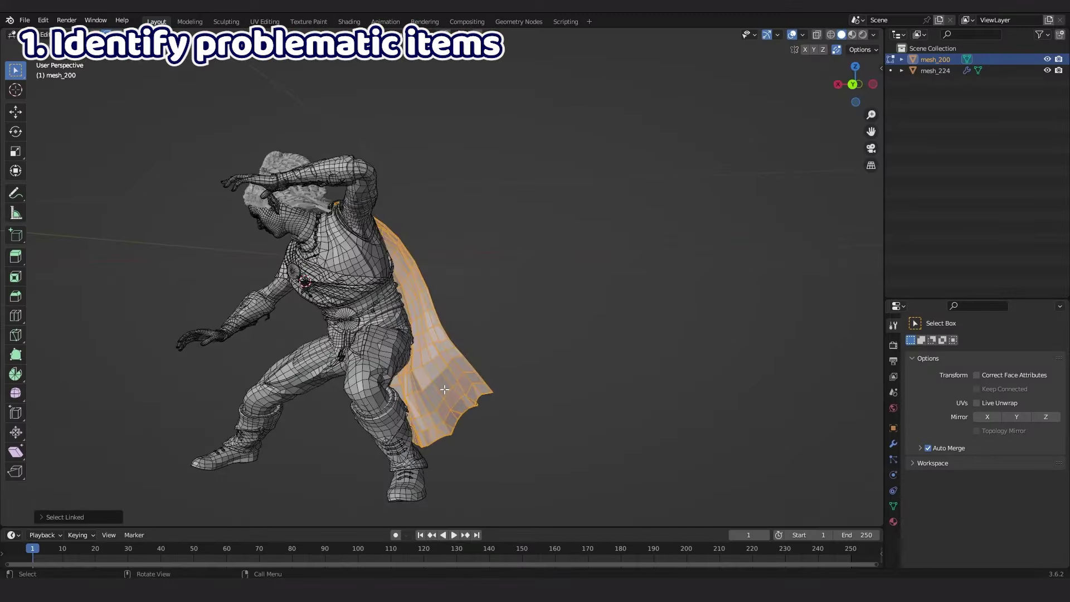
middle_click_drag(550, 336, 212, 336)
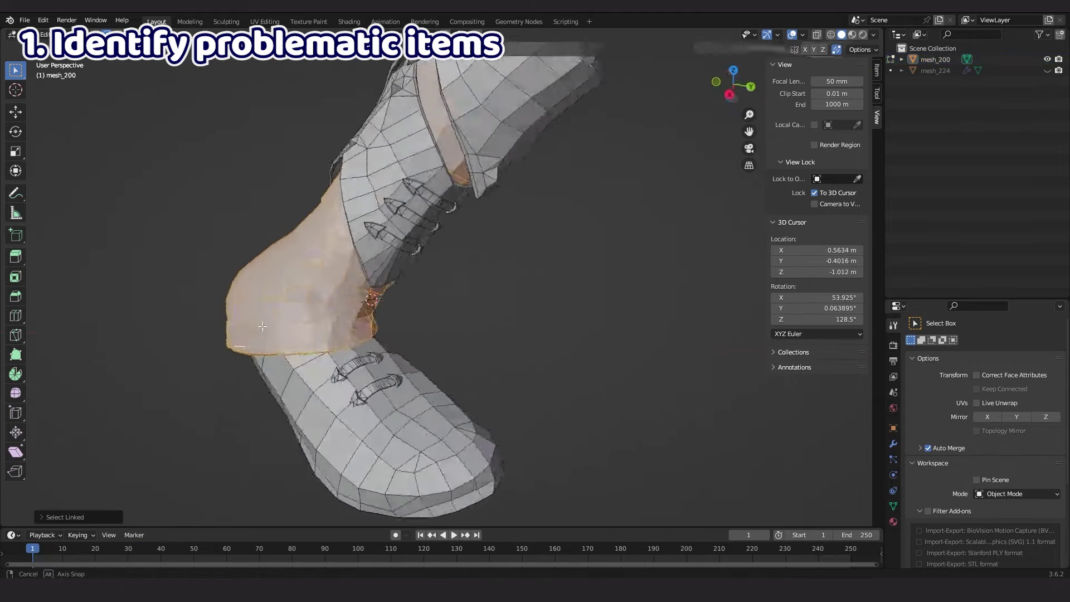
middle_click_drag(262, 326, 412, 260)
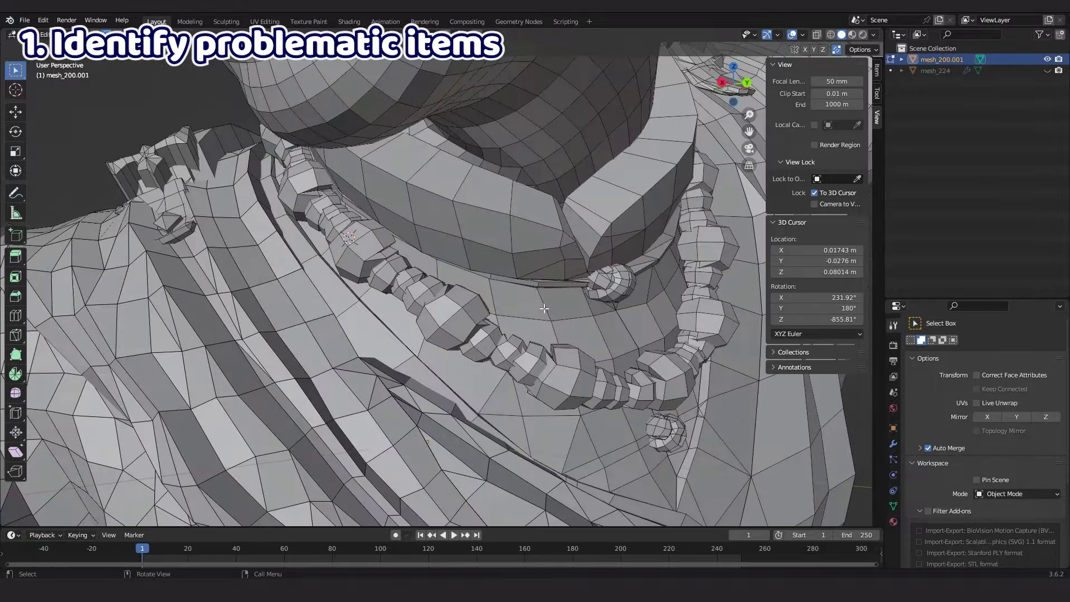
scroll(596, 331, "up", 5)
middle_click_drag(595, 330, 640, 312)
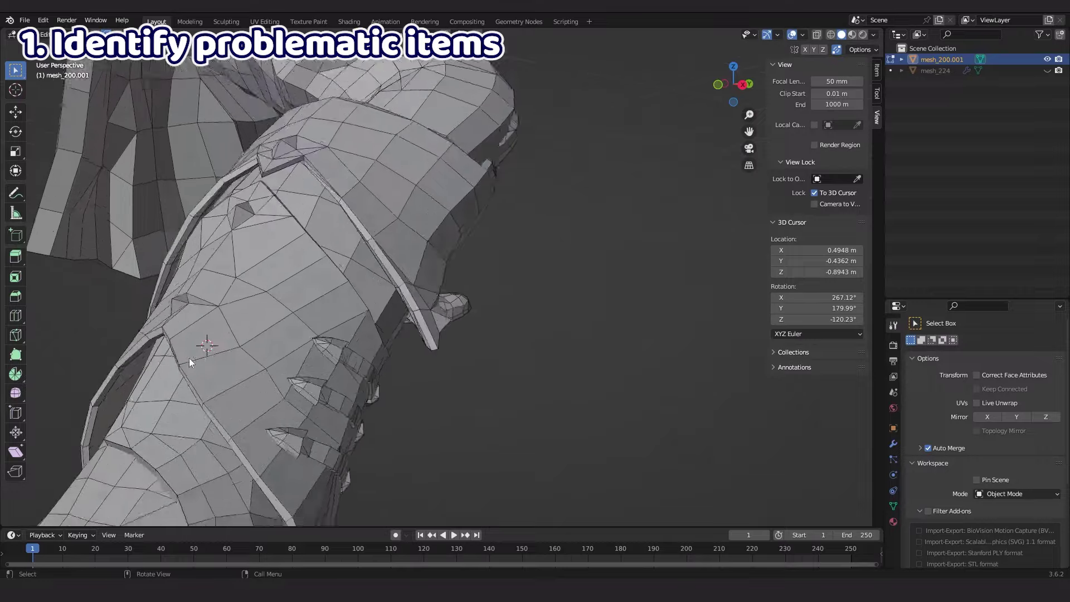
Select all linked geometry of the three pointed straps on the character's leg.
middle_click_drag(189, 358, 300, 425)
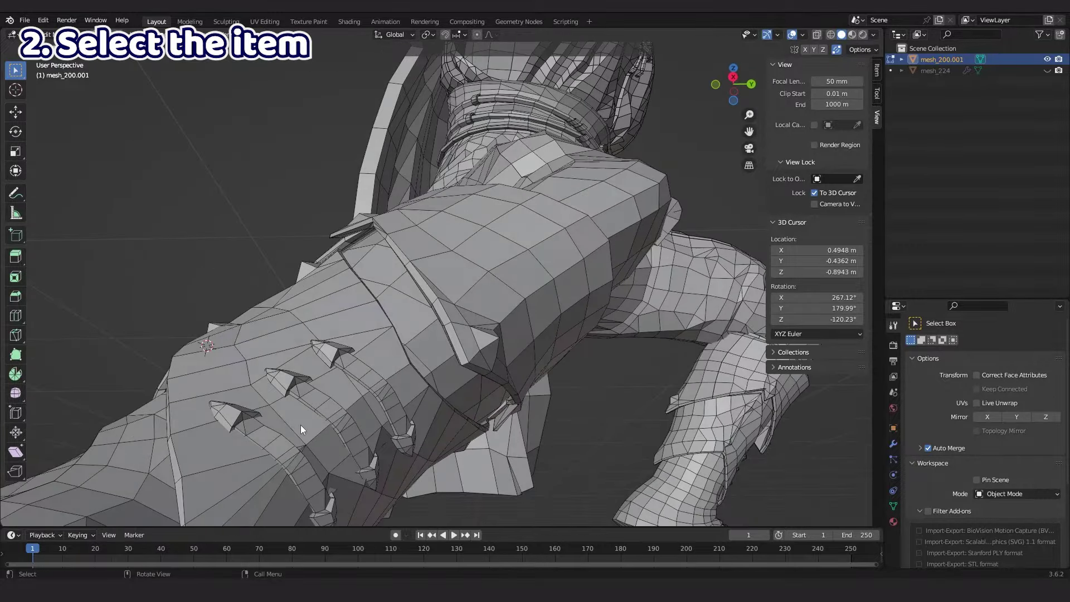
left_click(281, 449)
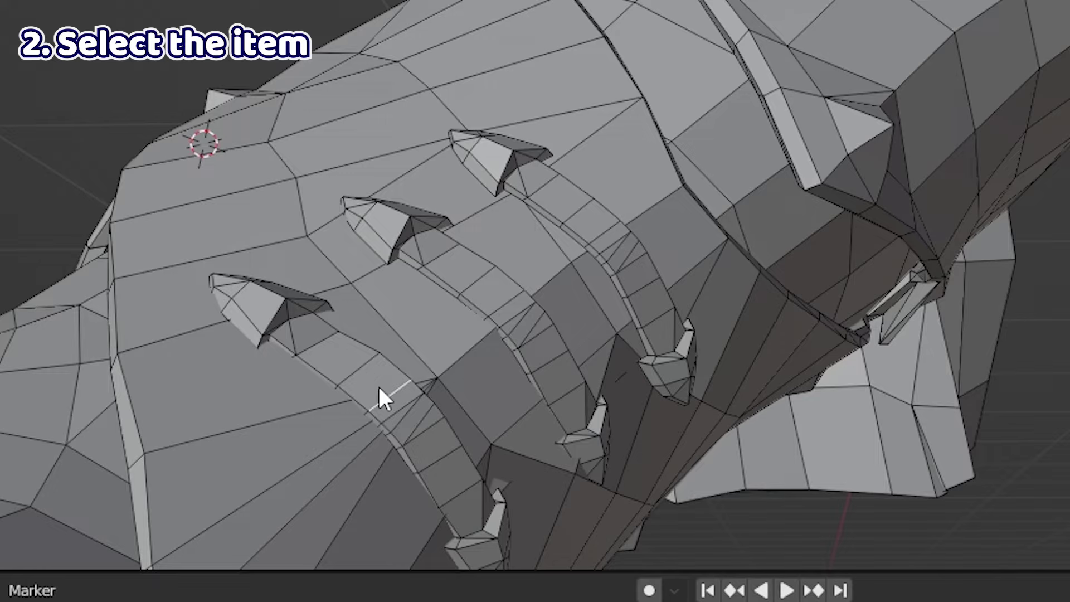
key("l")
key("l")
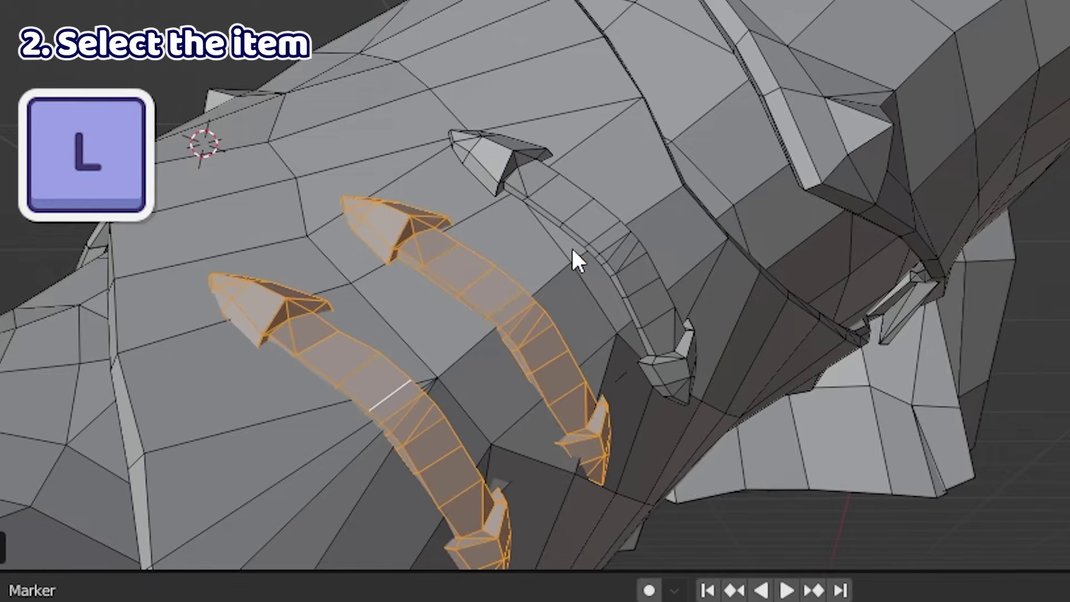
key("l")
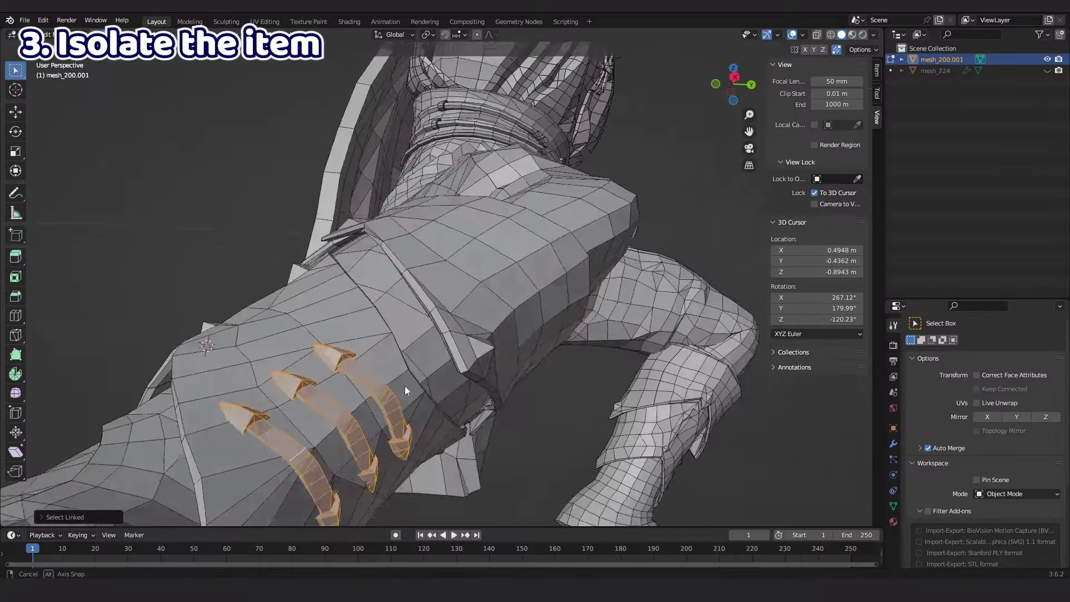
Isolate the three selected straps by inverting the selection and hiding the rest of the mesh, and view their undersides.
middle_click_drag(670, 240, 708, 203)
key("ctrl+i")
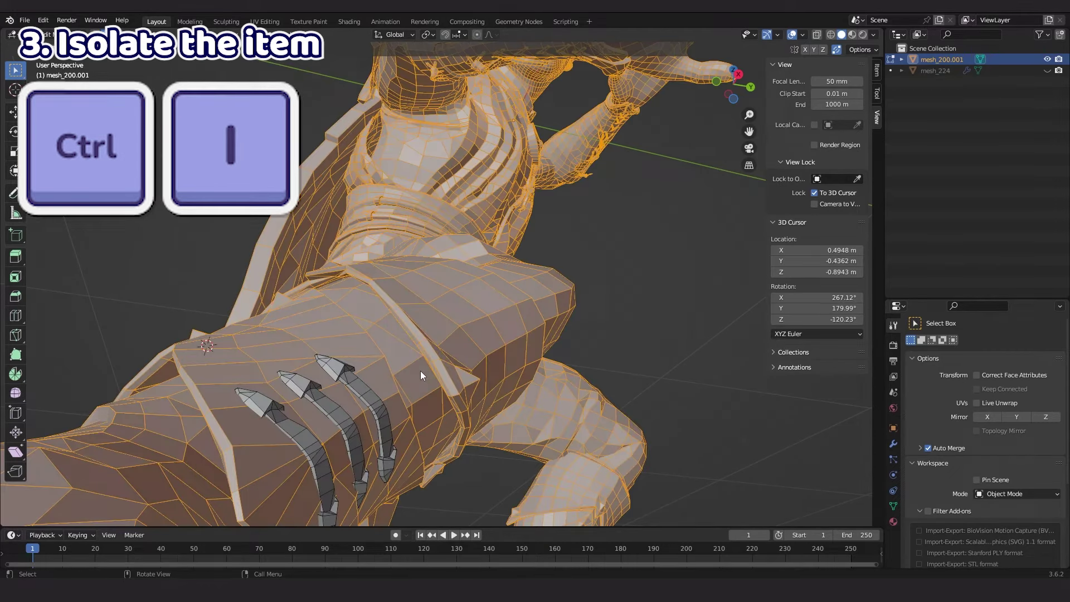
key("h")
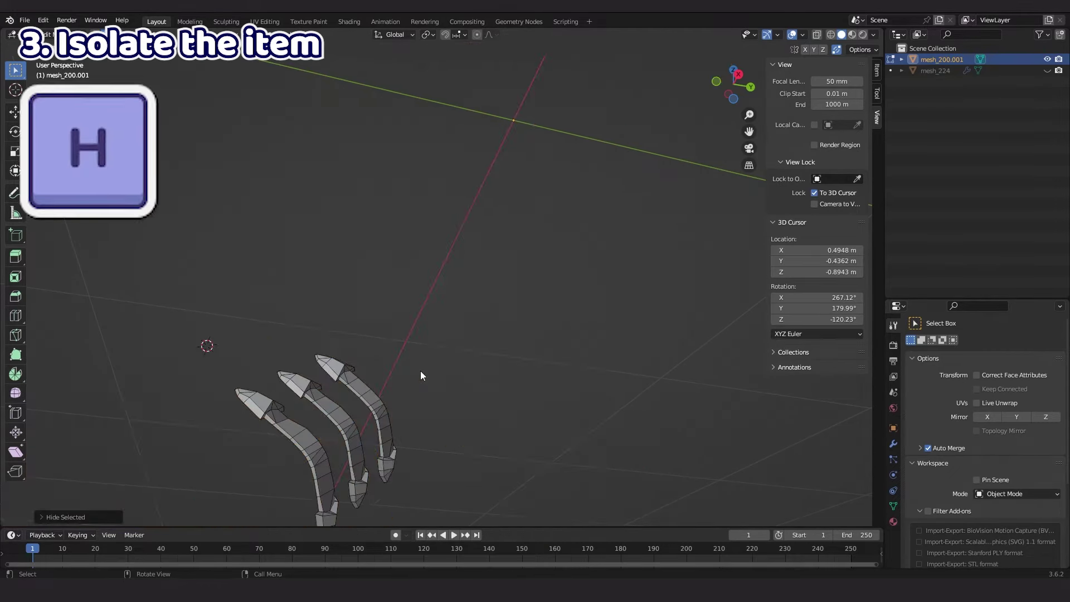
middle_click_drag(423, 375, 376, 476)
scroll(427, 451, "up", 5)
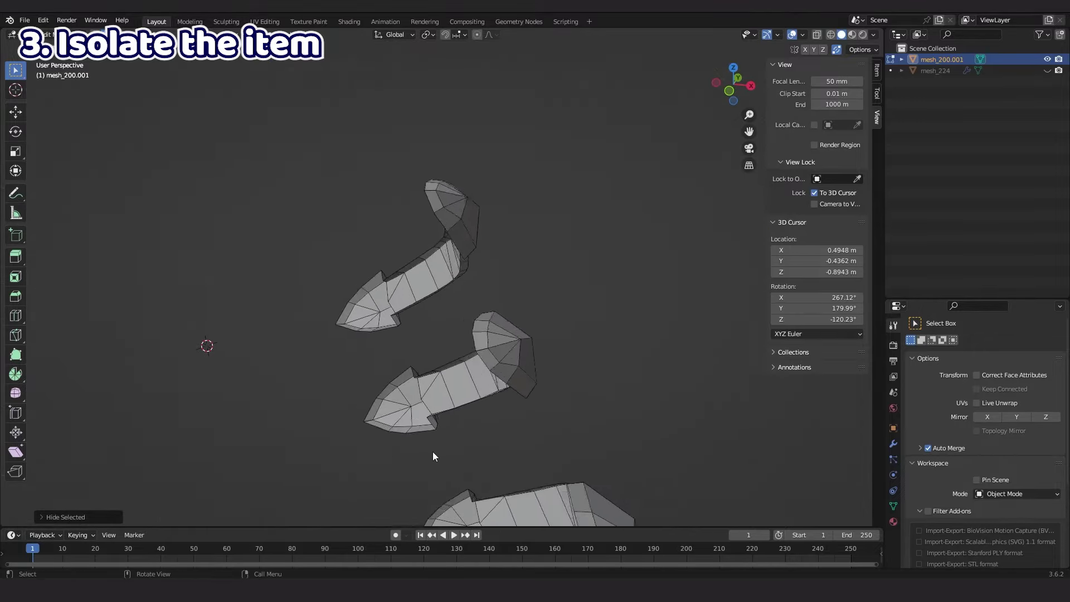
scroll(497, 451, "down", 3)
scroll(429, 422, "up", 2)
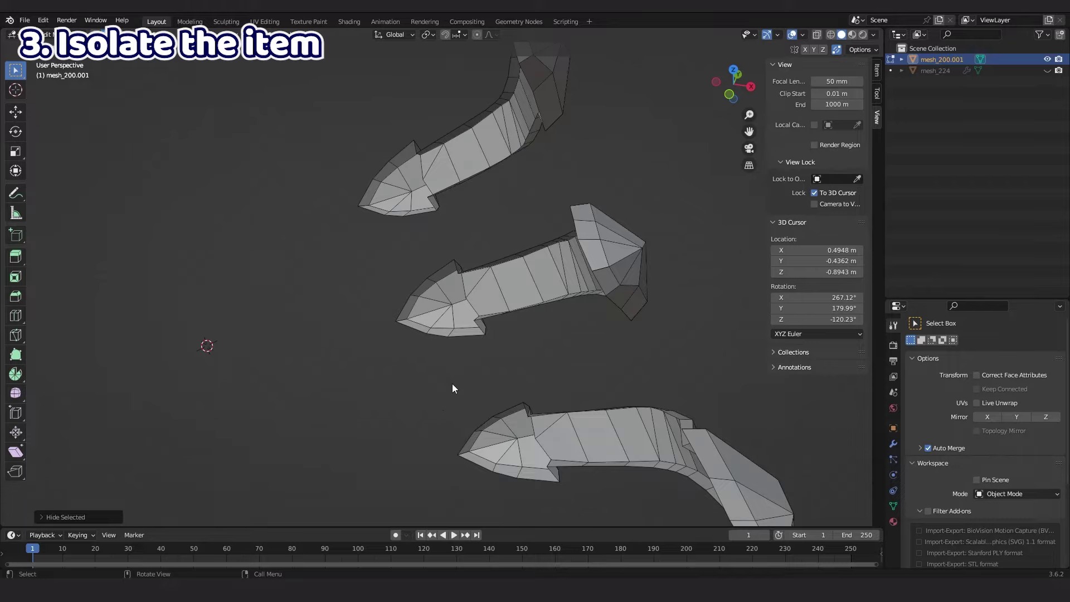
Place the 3D cursor on the middle strap and inspect the three isolated straps from the other side.
scroll(492, 291, "up", 5)
right_click(492, 292, "shift")
scroll(469, 350, "down", 6)
scroll(480, 357, "up", 2)
middle_click_drag(480, 356, 619, 252)
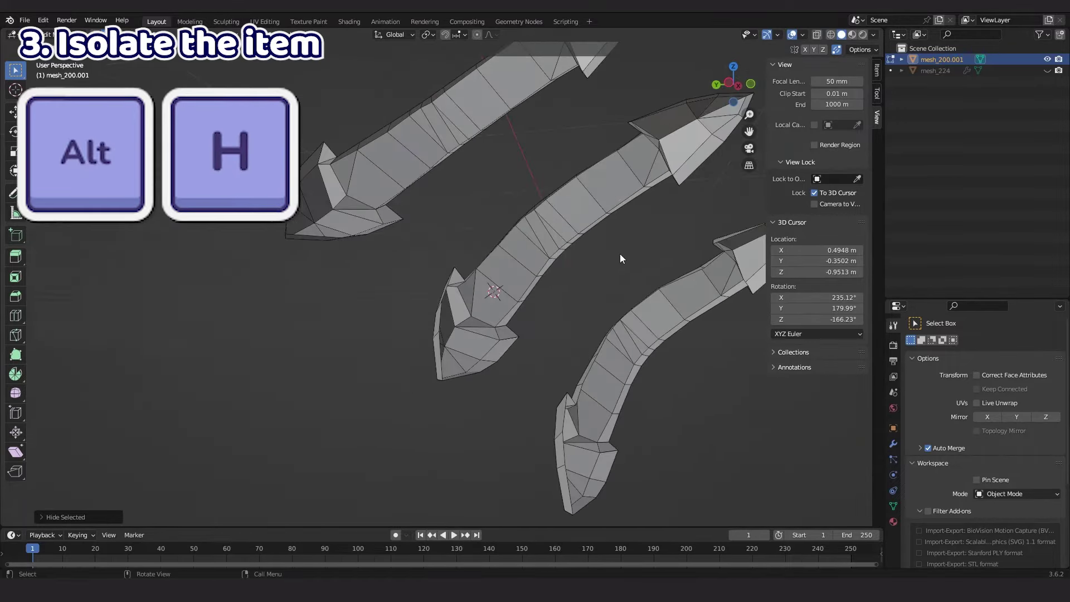
key("Tab")
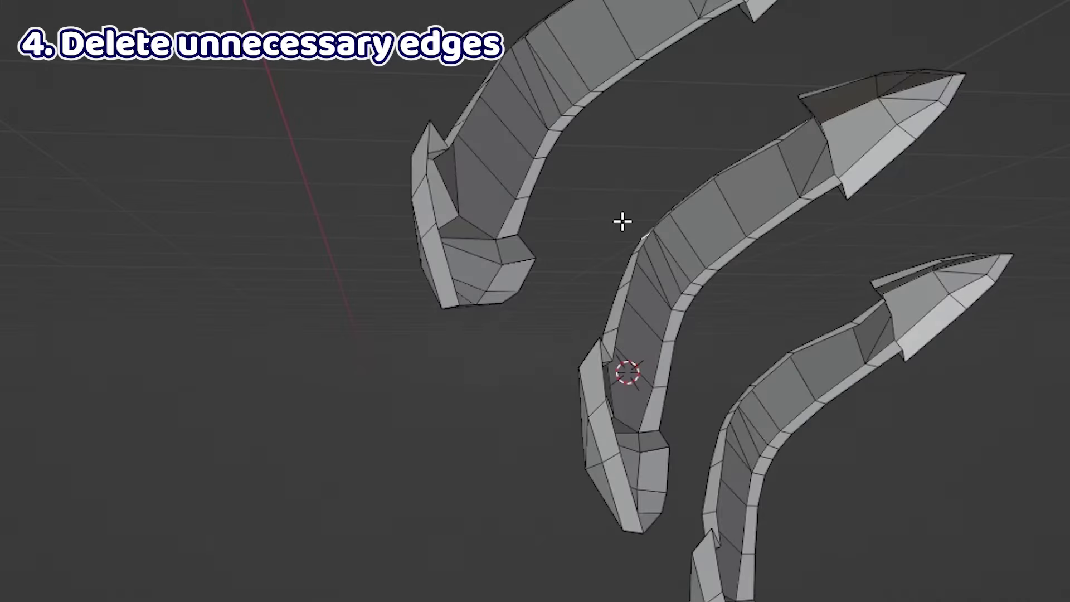
Select the outer rim edge loops around the first strap and its arrowhead, and delete their vertices.
middle_click_drag(621, 222, 540, 270)
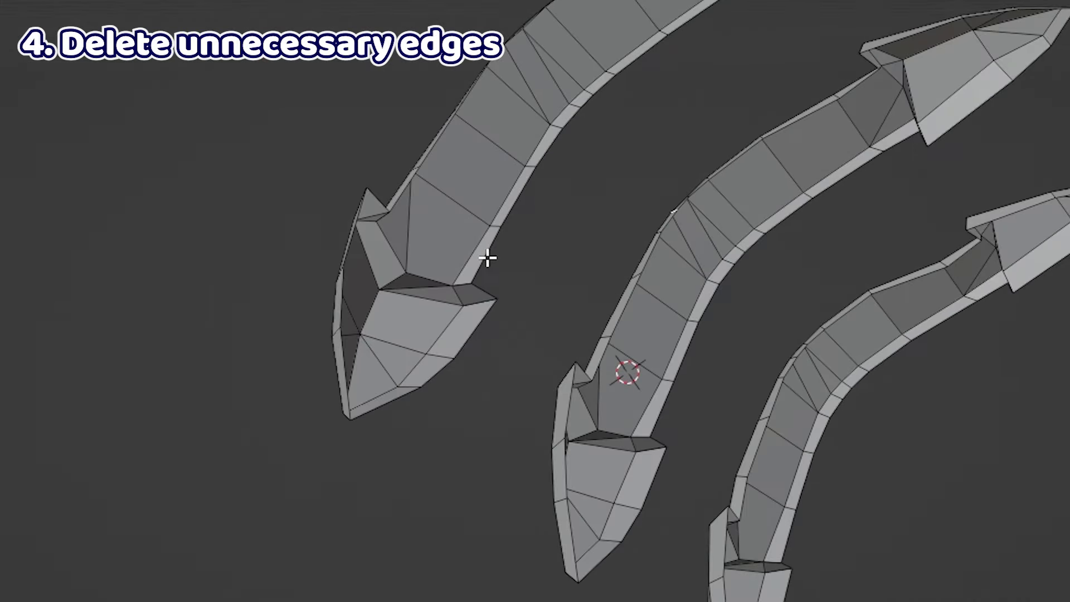
left_click(488, 257, "shift")
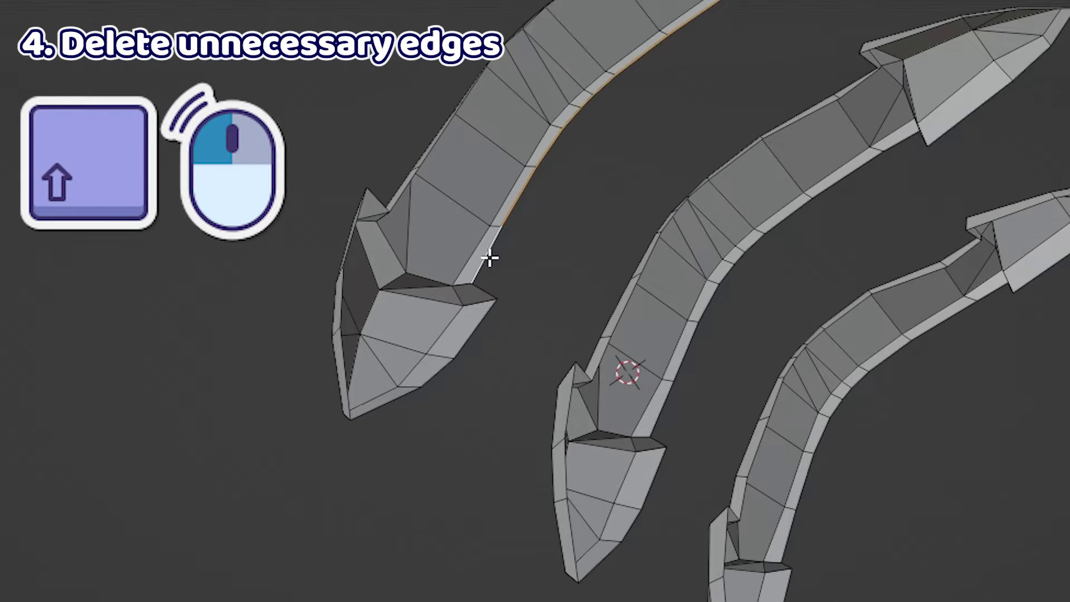
left_click(489, 317, "alt")
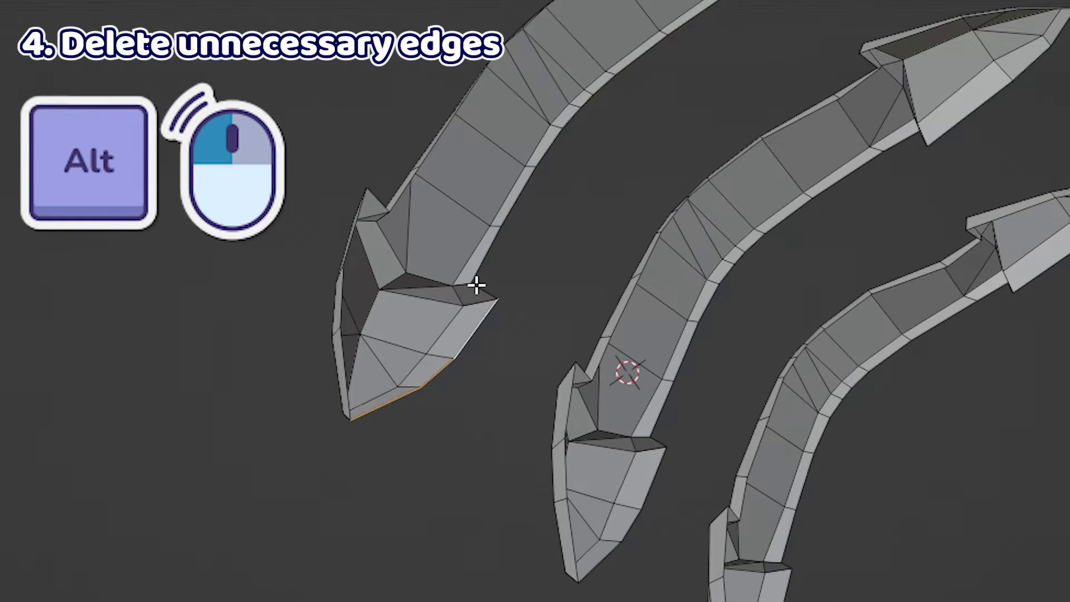
left_click(479, 263, "alt+shift")
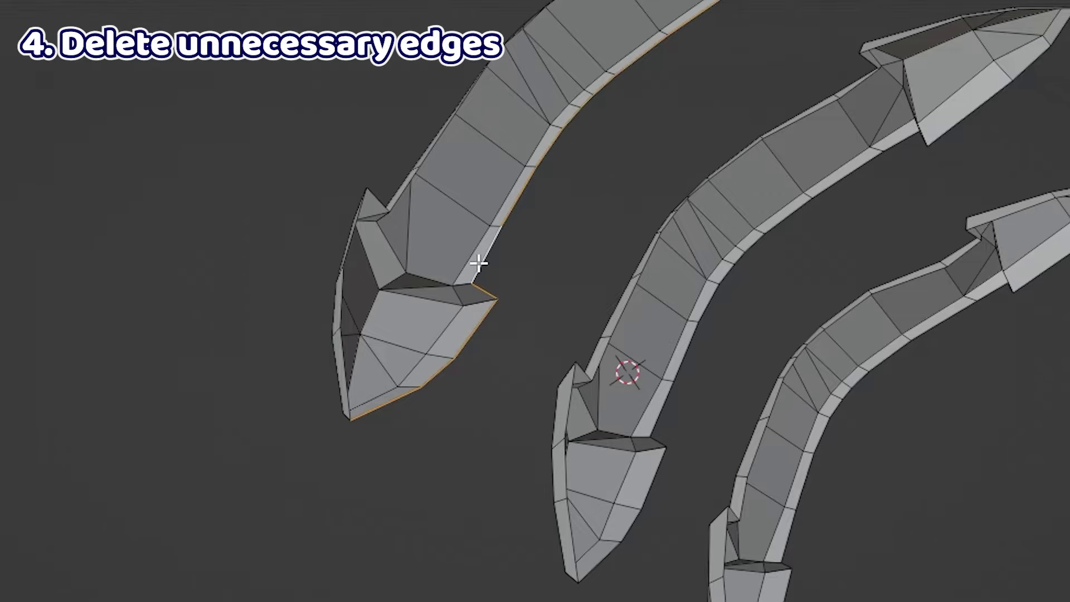
middle_click_drag(377, 267, 258, 232)
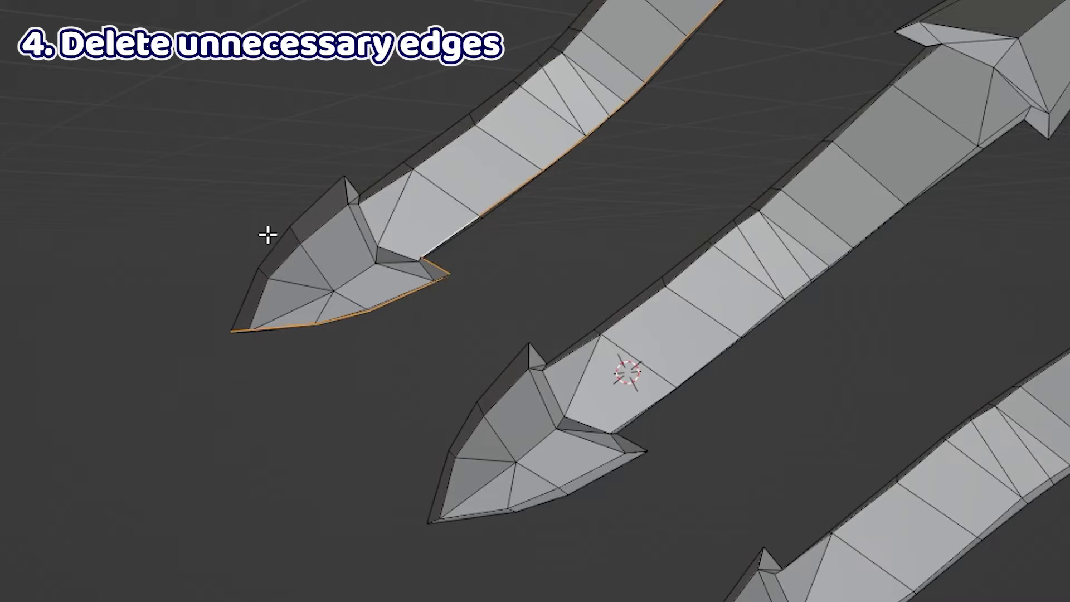
left_click(273, 247, "alt+shift")
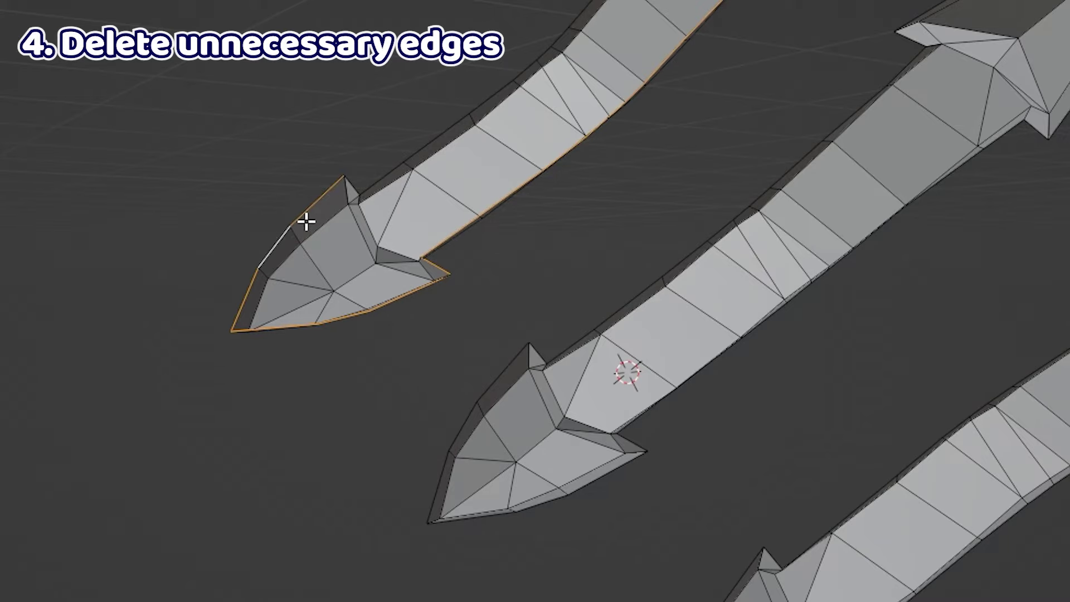
left_click(358, 178, "shift")
middle_click_drag(428, 112, 525, 172)
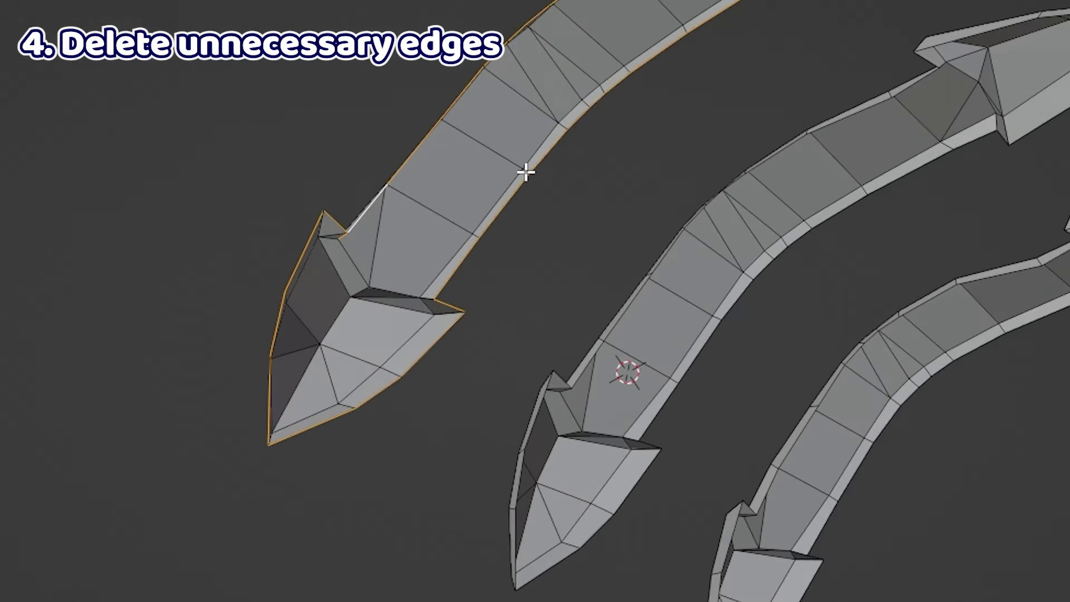
middle_click_drag(525, 172, 521, 240)
key("x")
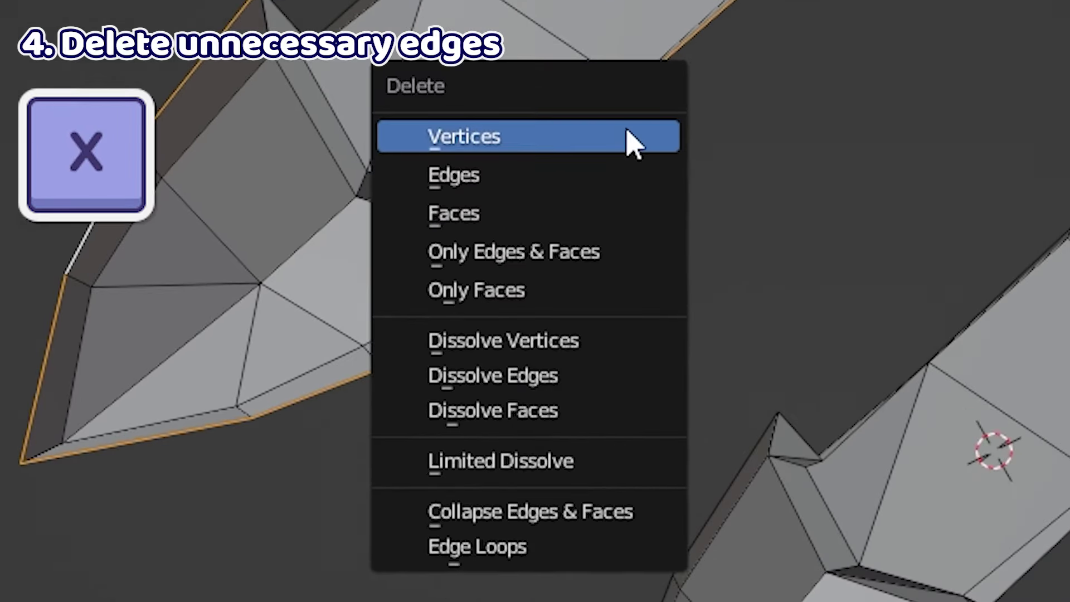
left_click(633, 140)
middle_click_drag(428, 103, 463, 117)
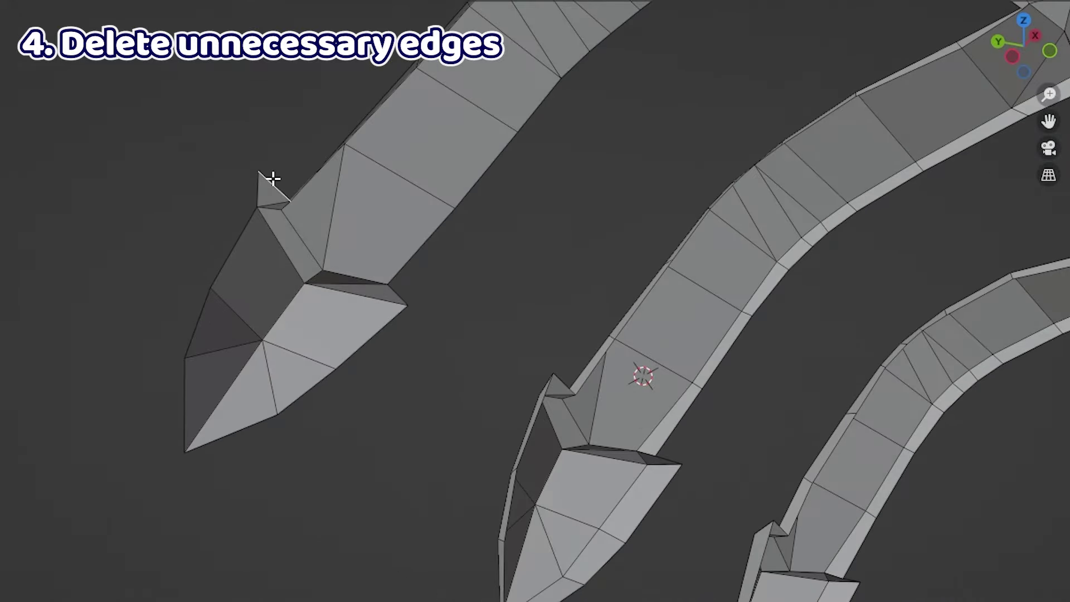
Delete the leftover rim edge at the corner of the first strap's lower arrowhead.
middle_click_drag(341, 175, 548, 119)
key("x")
left_click(543, 316)
Select the remaining rim edge loops on the first strap's upper arrowhead and delete them together with the leftover rim geometry.
right_click(762, 41, "shift")
scroll(762, 42, "up", 2)
scroll(775, 52, "down", 6)
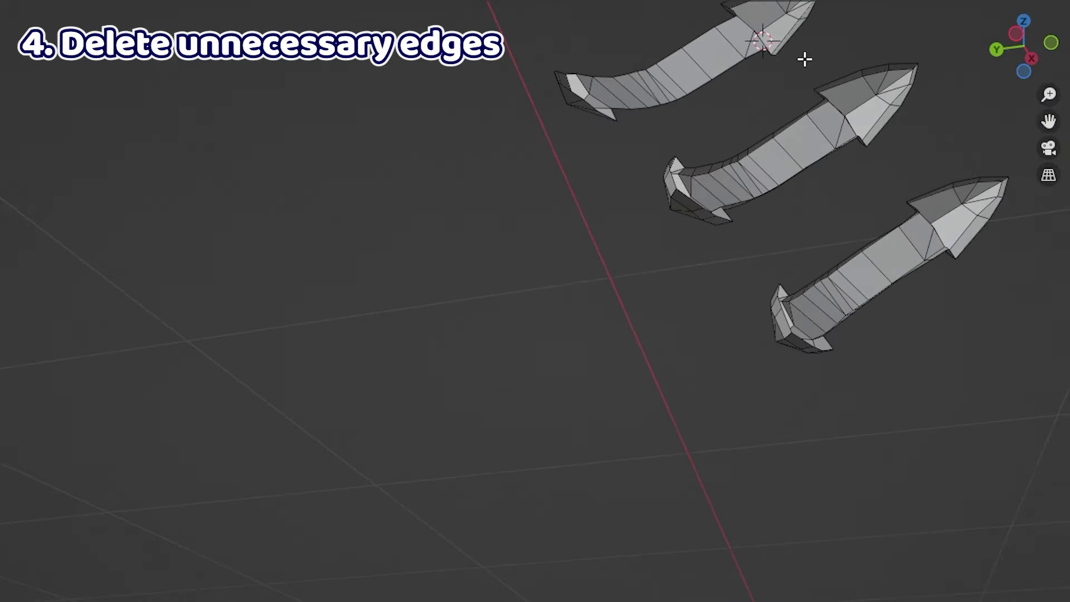
left_click_drag(1048, 121, 948, 490)
scroll(713, 270, "up", 7)
left_click(630, 241, "alt")
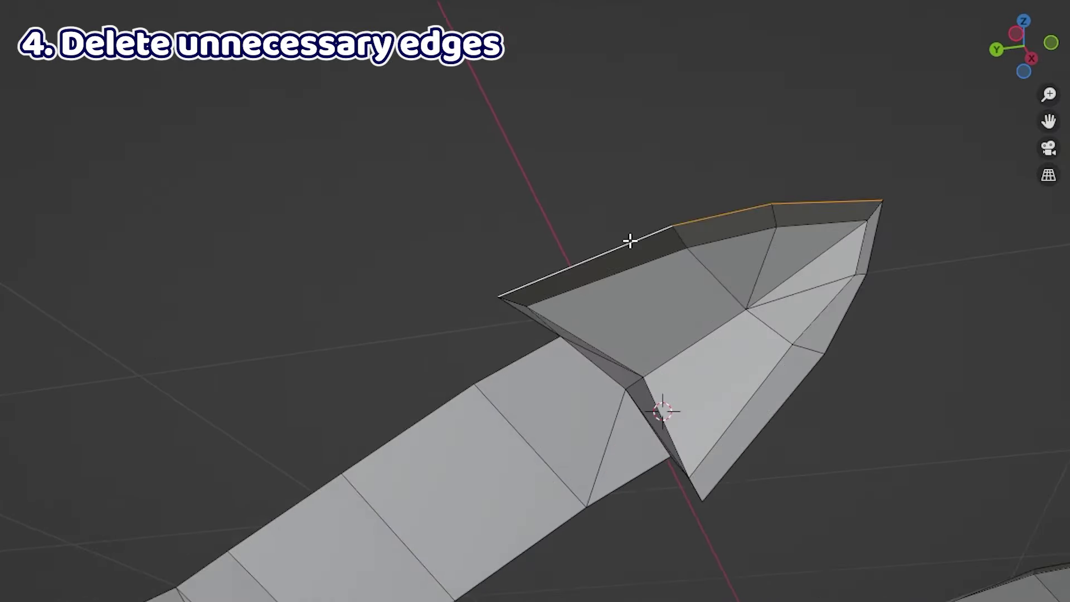
left_click(836, 327, "alt+shift")
key("x")
left_click(839, 332)
middle_click_drag(819, 327, 490, 341)
key("x")
left_click(490, 341)
middle_click_drag(700, 406, 724, 444)
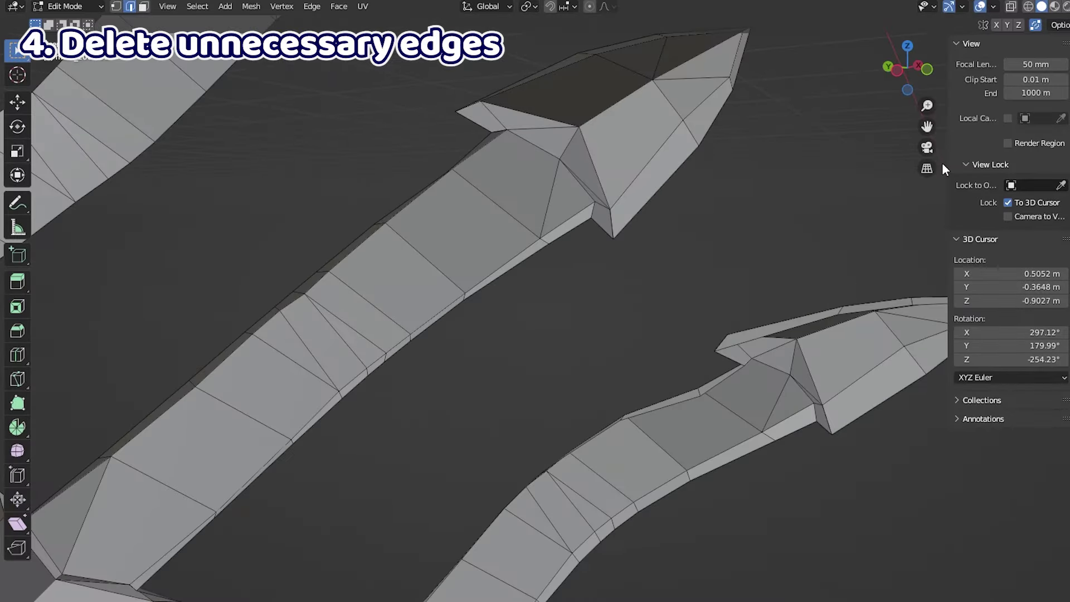
Select the outer rim edge loops along the middle strap and its upper arrowhead, and delete them.
middle_click_drag(682, 232, 334, 106)
left_click(336, 104)
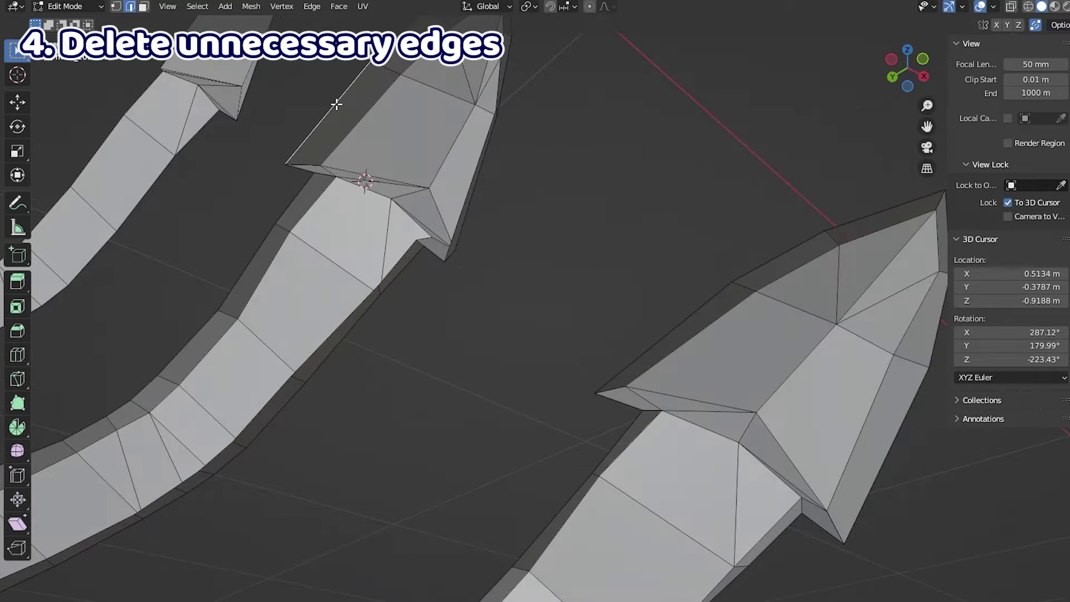
scroll(355, 105, "down", 1)
left_click(378, 74, "alt+shift")
left_click(475, 91, "alt+shift")
left_click(409, 241, "alt+shift")
middle_click_drag(453, 254, 325, 330)
left_click(316, 199, "alt+shift")
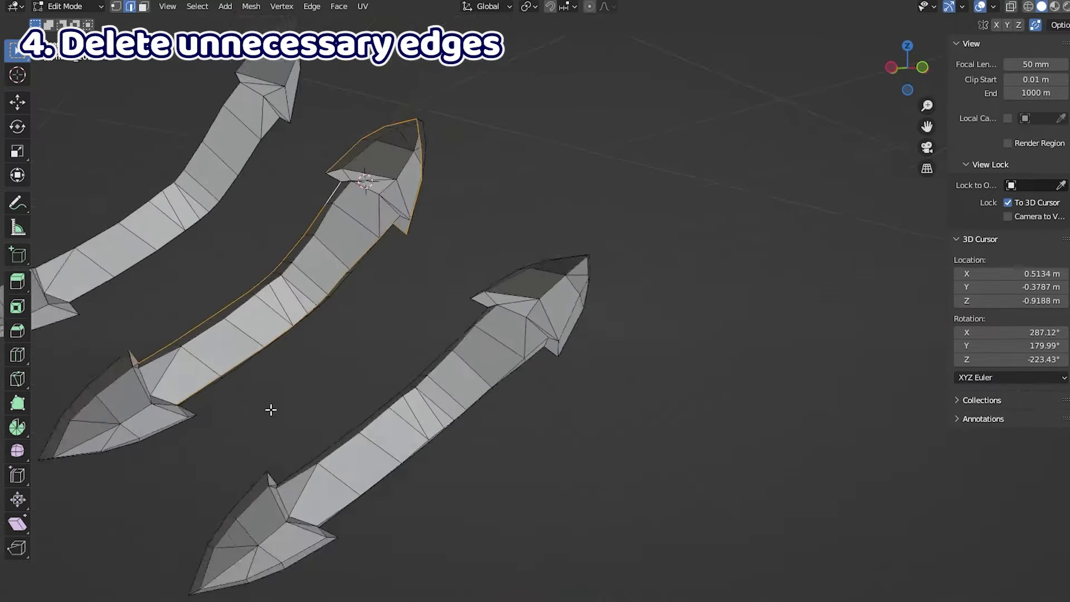
scroll(325, 329, "up", 3)
scroll(269, 167, "up", 3)
key("x")
left_click(275, 165)
scroll(1011, 184, "down", 1)
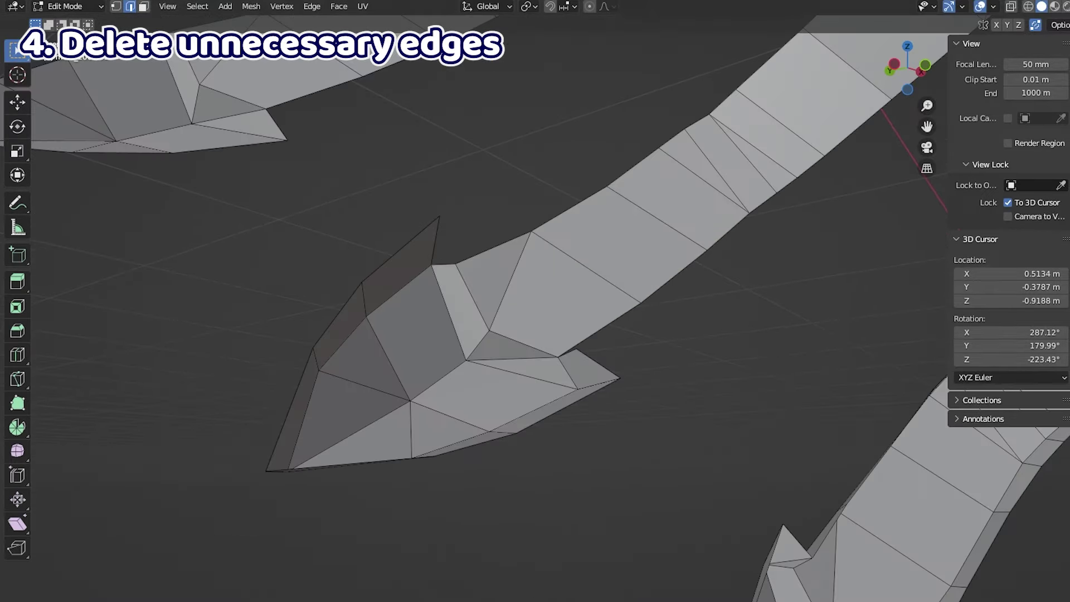
Select the leftover rim geometry on the middle strap's lower arrowhead and delete it.
left_click(590, 363)
key("ctrl+l")
key("x")
left_click(384, 259)
scroll(406, 442, "down", 3)
scroll(545, 497, "up", 5)
scroll(545, 498, "down", 3)
Select the outer rim edge loops of the third strap and delete them, leaving only its front surface.
right_click(401, 463, "shift")
middle_click_drag(593, 341, 630, 274)
scroll(886, 127, "down", 4)
middle_click_drag(925, 245, 772, 184, "shift")
right_click(642, 191, "shift")
scroll(717, 122, "up", 1)
left_click(608, 187, "alt")
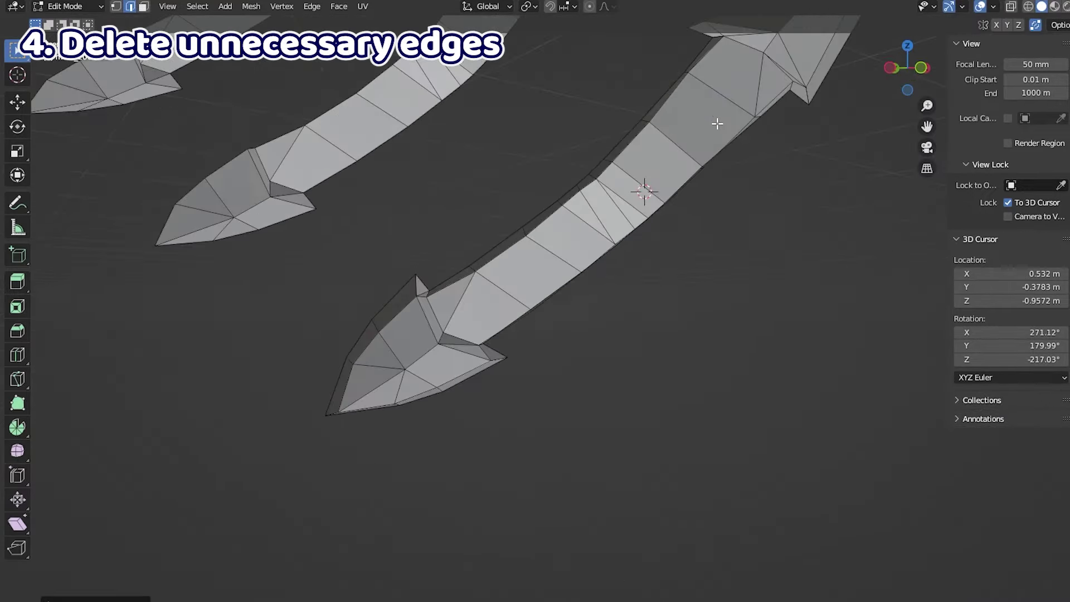
middle_click_drag(535, 237, 618, 267)
left_click(588, 313, "alt+shift")
middle_click_drag(556, 413, 618, 306)
key("x")
middle_click_drag(563, 267, 670, 176)
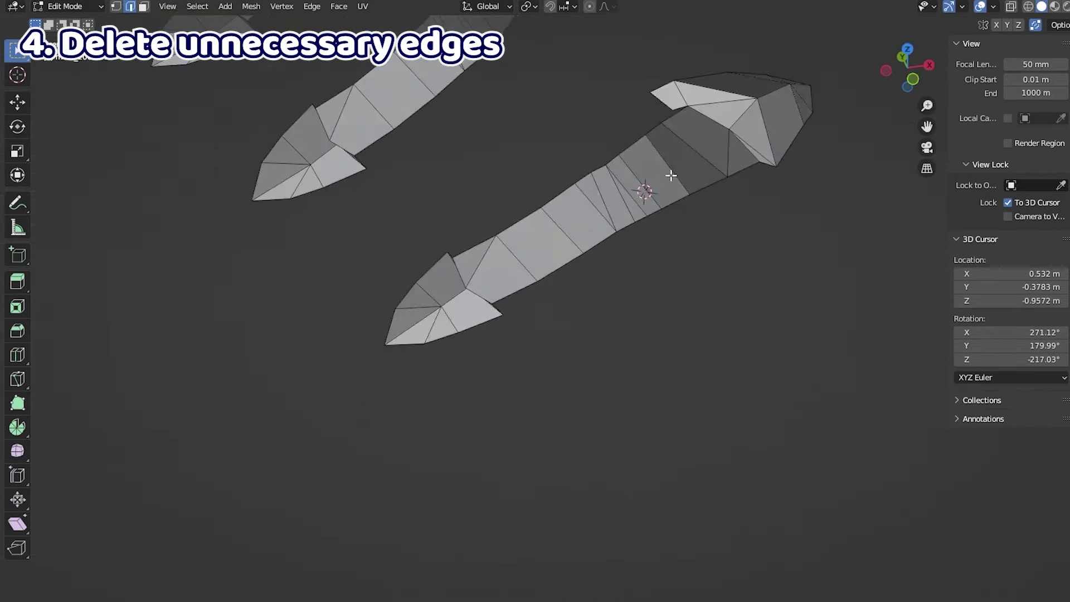
middle_click_drag(661, 101, 590, 166)
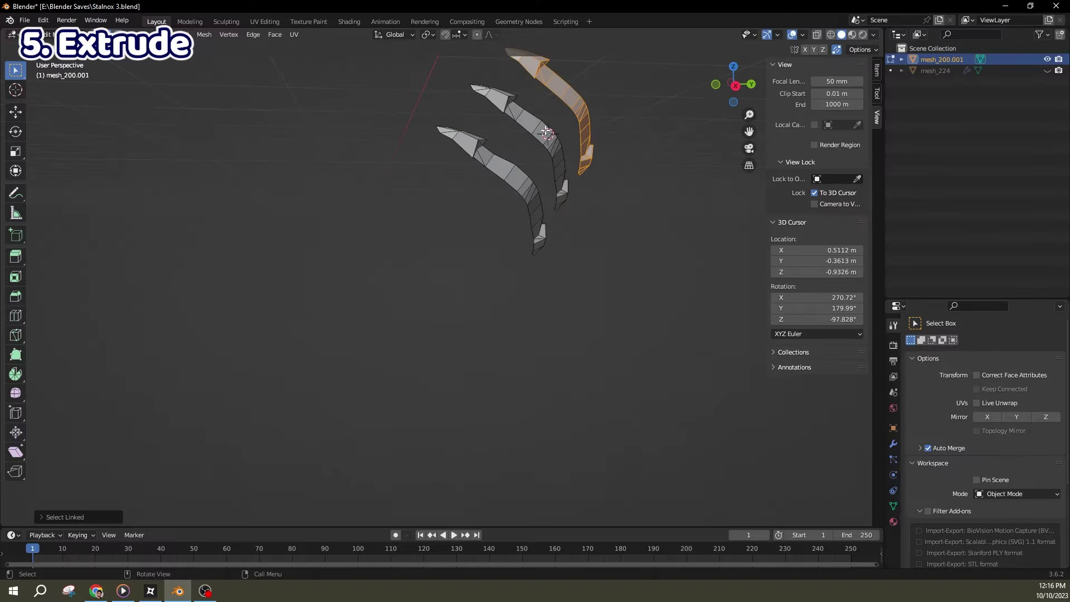
Select all linked geometry of the three straps and thicken them with Extrude Faces.
key("l")
key("l")
middle_click_drag(528, 181, 467, 237)
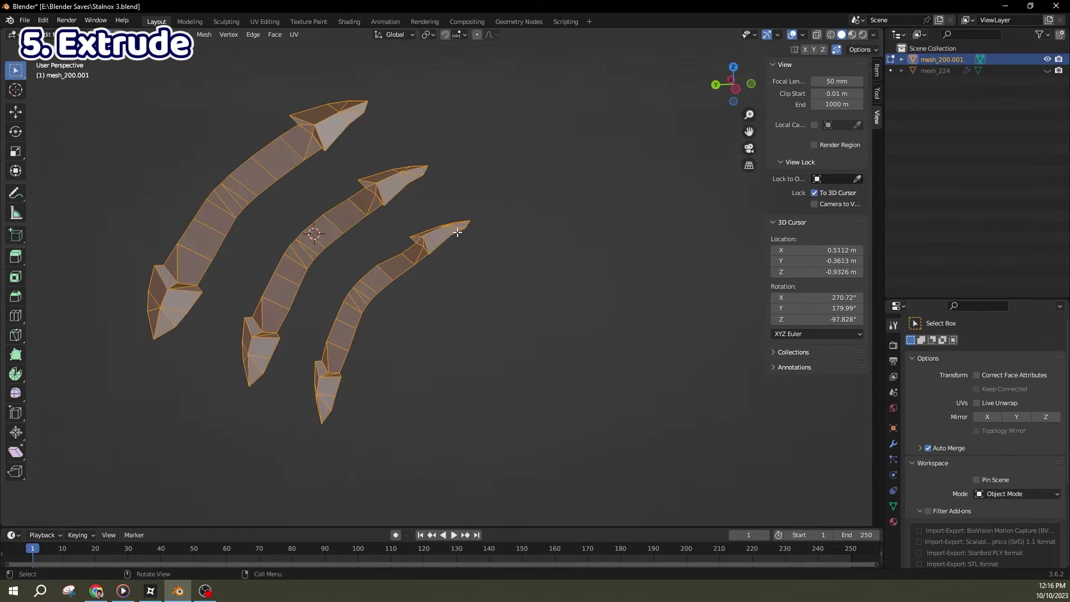
key("alt+e")
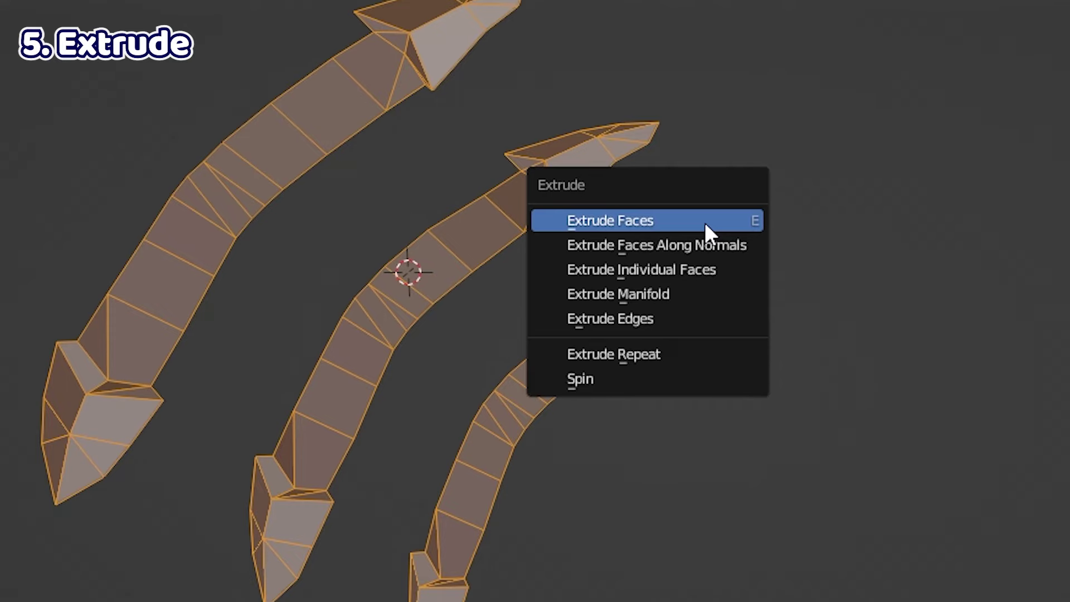
left_click(704, 222)
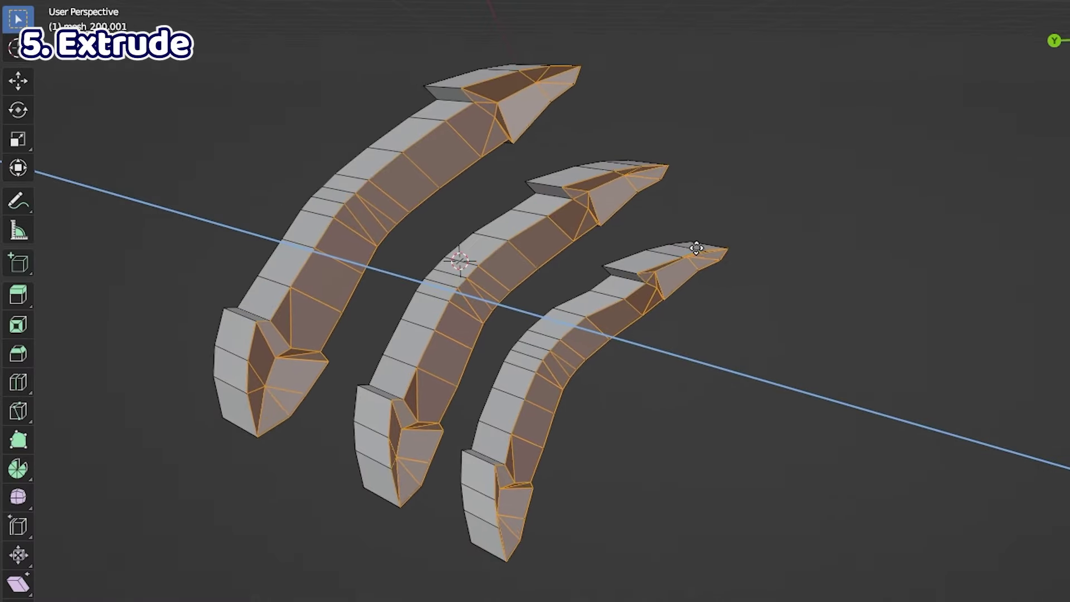
left_click(703, 252)
middle_click_drag(709, 251, 542, 148)
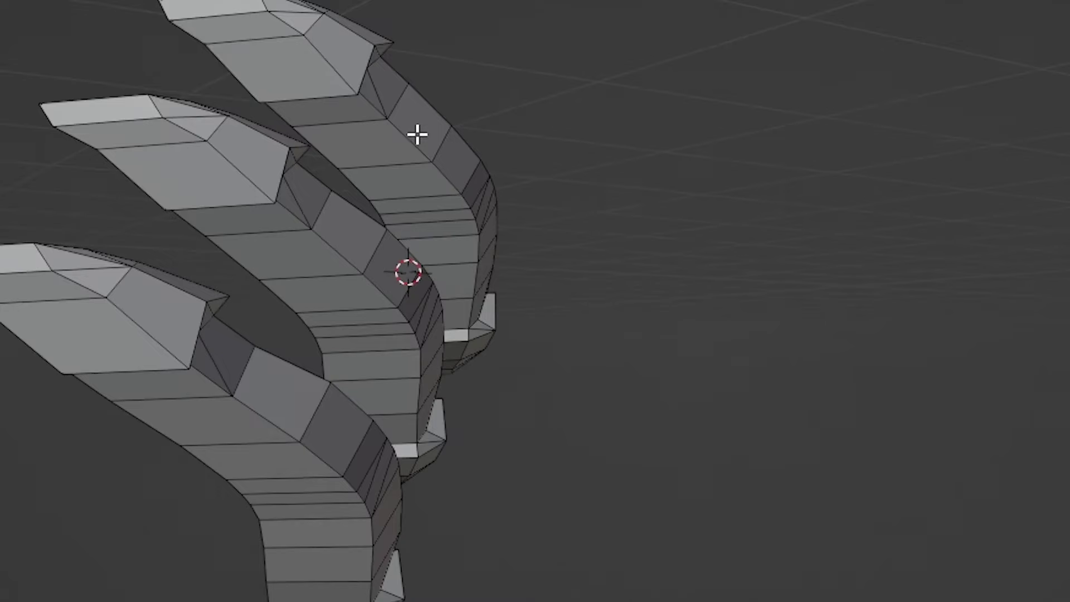
middle_click_drag(415, 133, 466, 168)
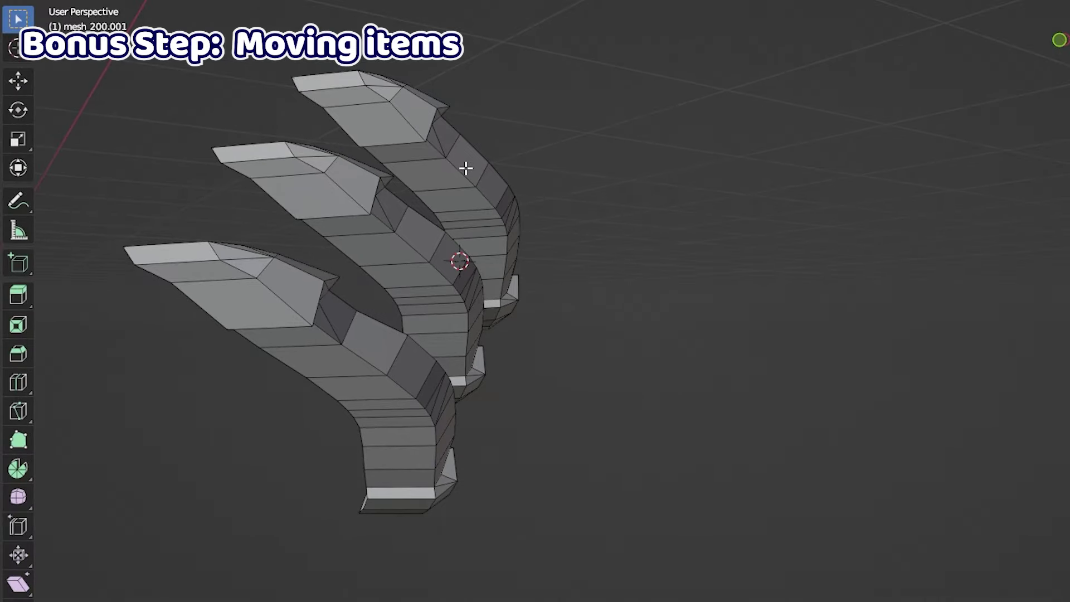
Select all linked geometry of the three extruded straps and move them slightly sideways together.
key("l")
key("l")
key("l")
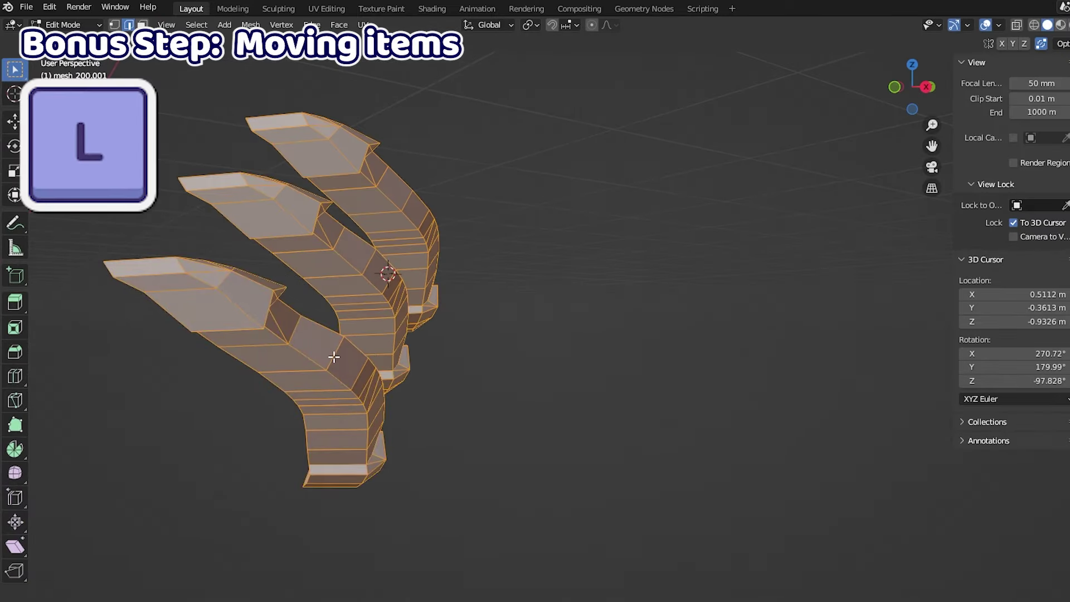
key("g")
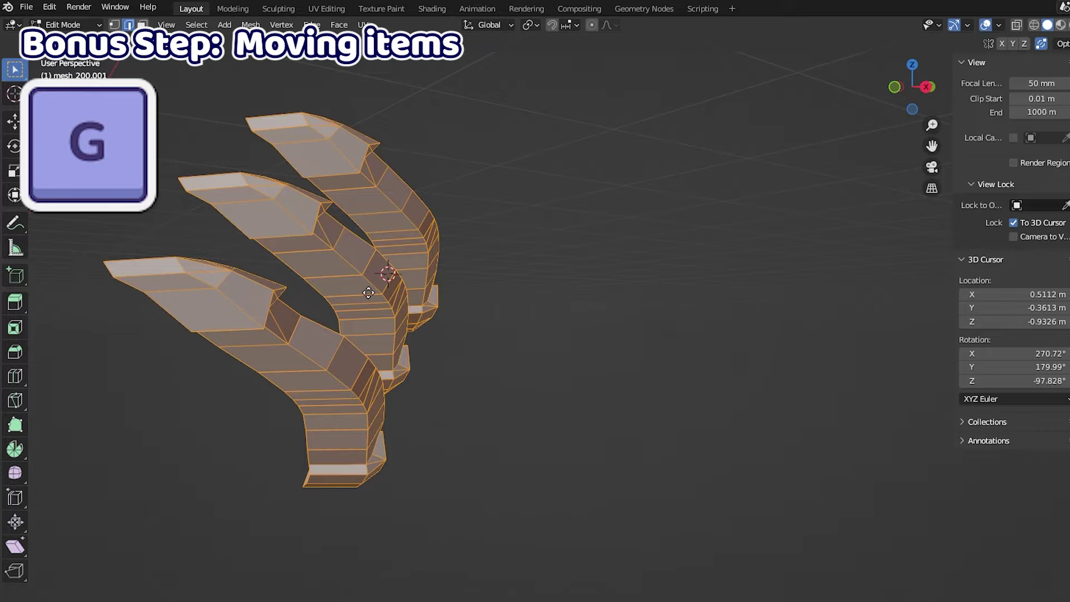
left_click(401, 292)
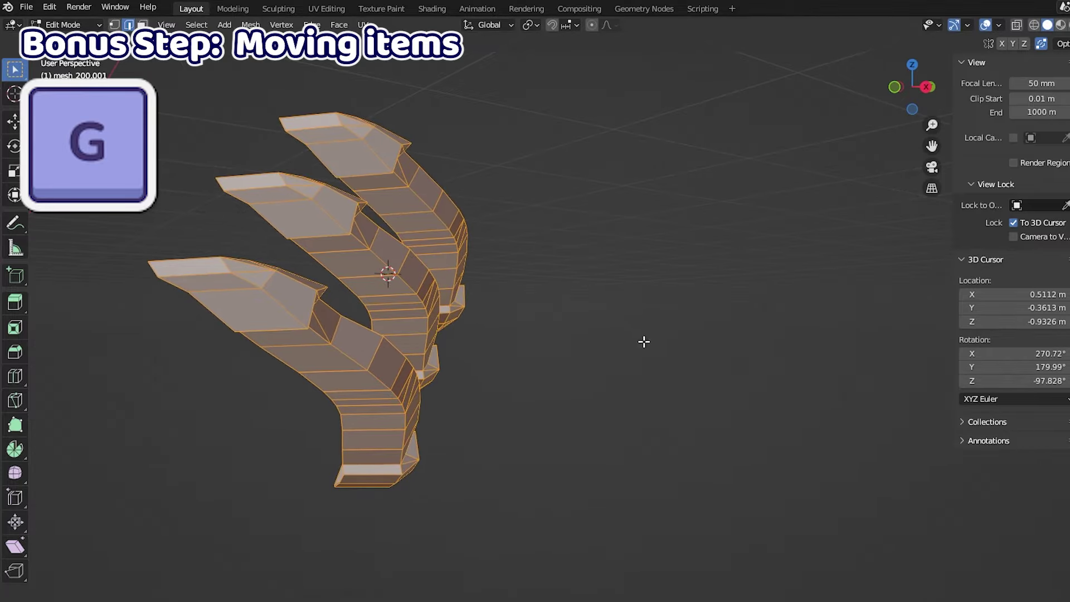
Reveal the hidden mesh, clear the strap selection and check how the straps sit on the boot.
key("alt+h")
middle_click_drag(571, 344, 363, 330)
left_click(257, 235)
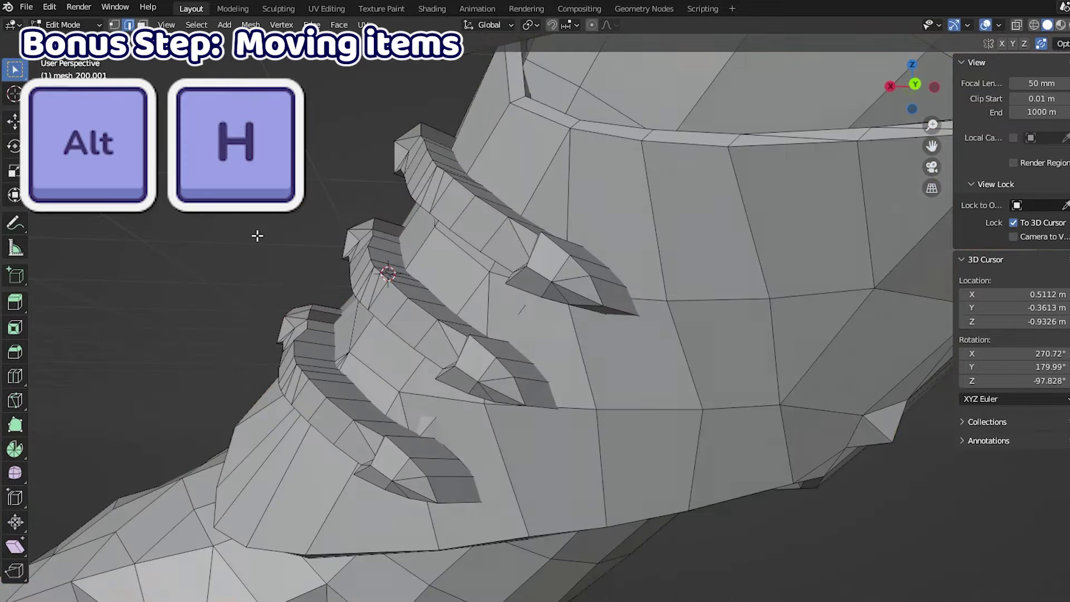
middle_click_drag(257, 235, 294, 277)
scroll(442, 363, "down", 11)
middle_click_drag(533, 380, 413, 273)
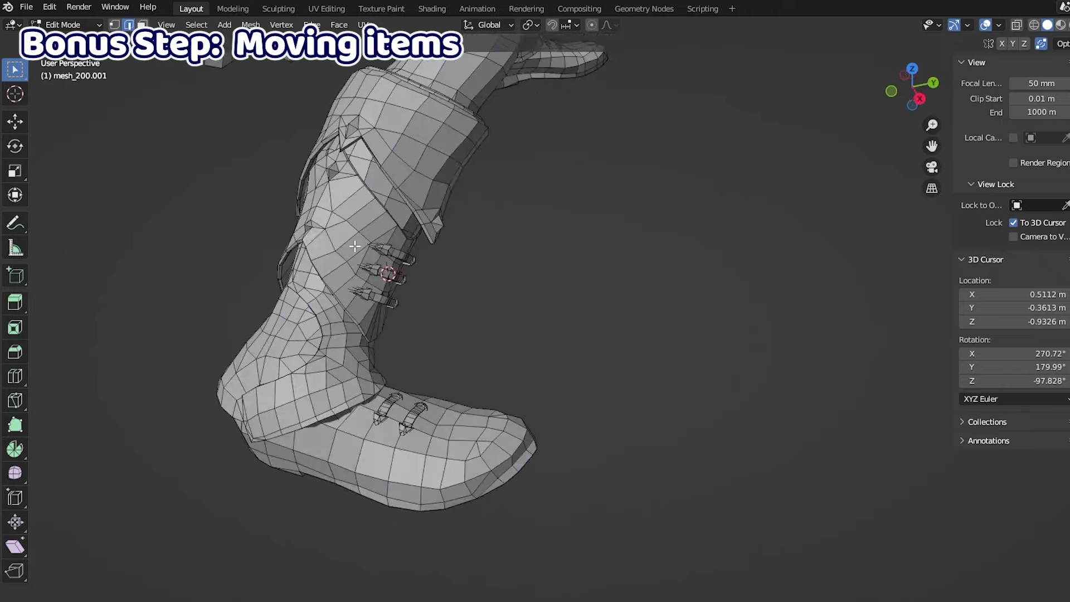
Select all linked geometry of the three repaired straps on the boot shaft and view them against the leg.
scroll(412, 273, "up", 8)
key("l")
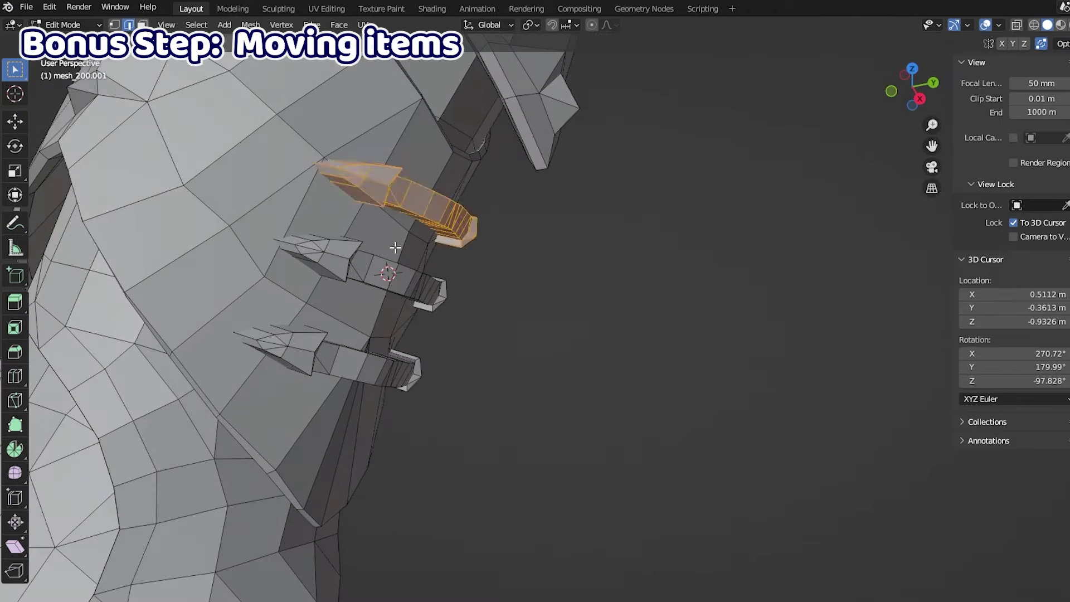
key("l")
key("l")
middle_click_drag(377, 361, 249, 407)
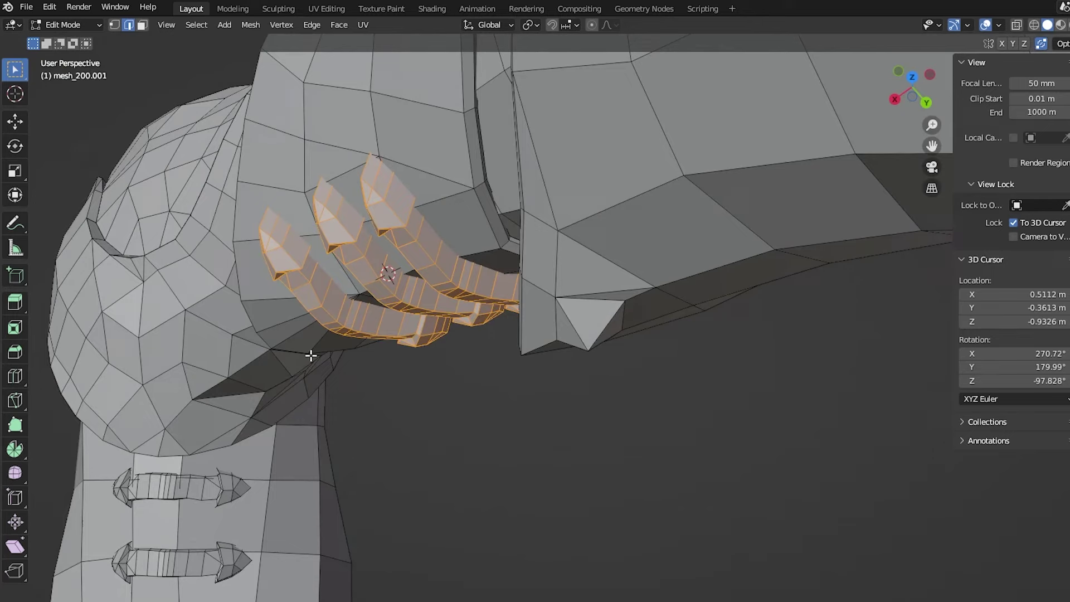
middle_click_drag(311, 356, 546, 243)
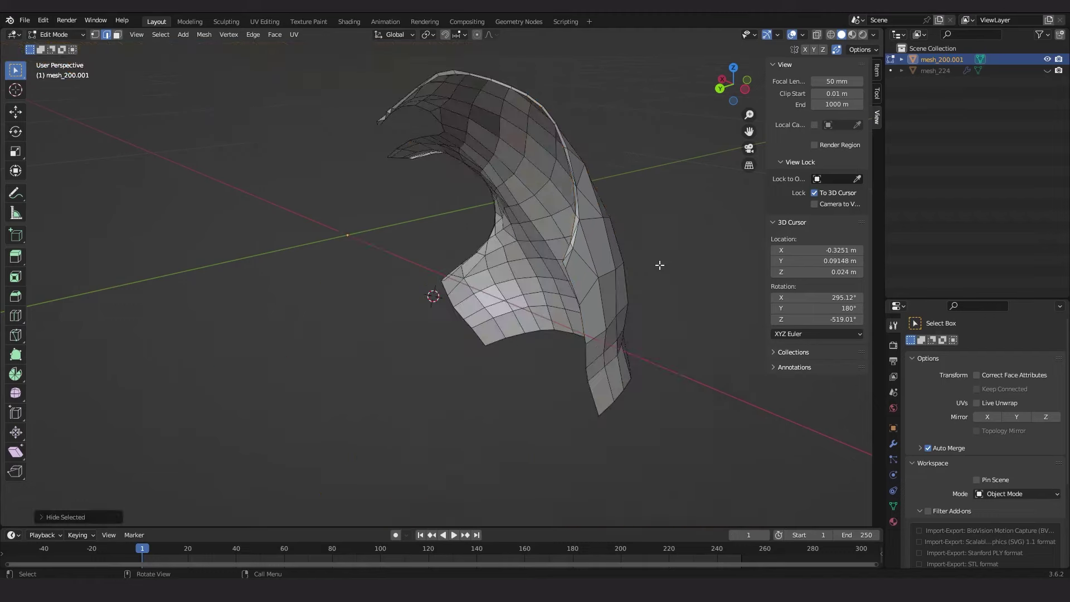
Inspect the isolated curved garment piece from several sides and examine its edge up close.
middle_click_drag(610, 258, 575, 243)
scroll(575, 244, "up", 3)
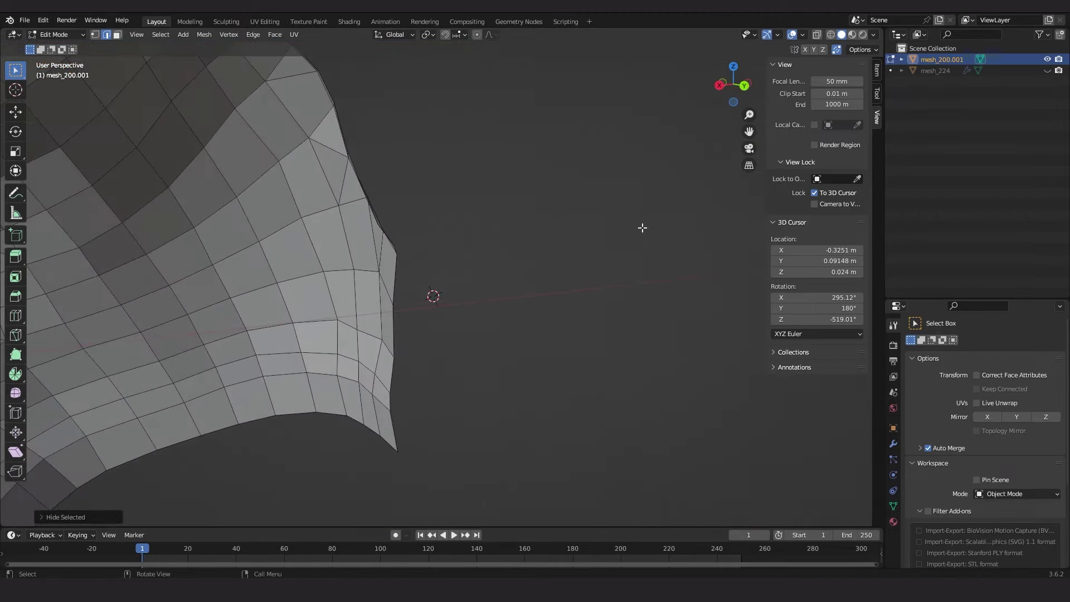
left_click_drag(749, 132, 1067, 176)
Select all linked geometry of the jagged cloth piece wrapped around the limb.
middle_click_drag(332, 263, 547, 210)
middle_click_drag(482, 225, 427, 100)
key("l")
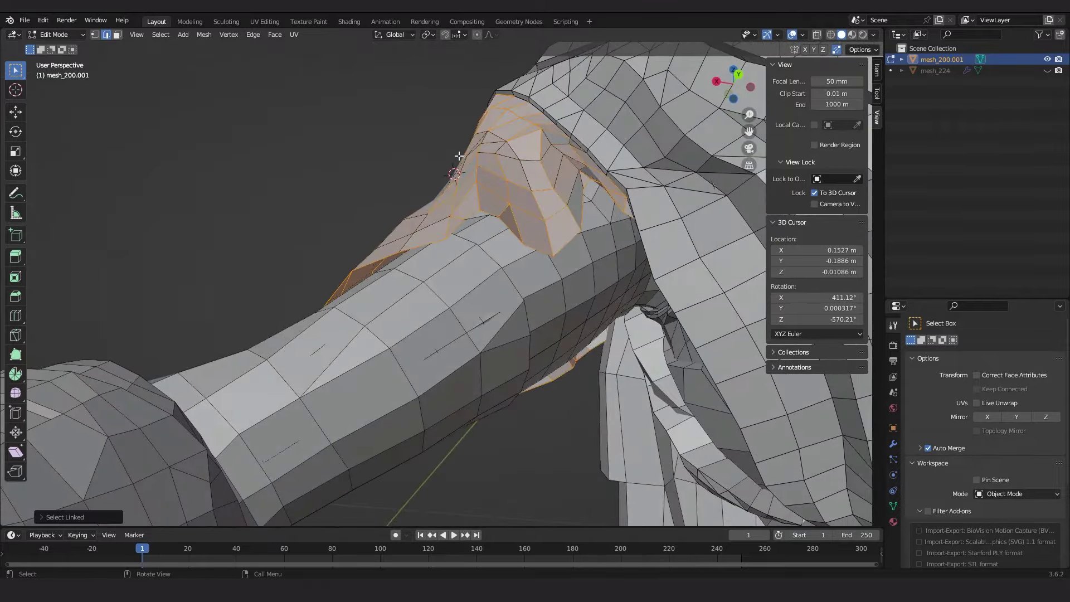
Isolate the selected jagged cloth piece by hiding all other geometry and view it from its open side.
key("ctrl+i")
key("h")
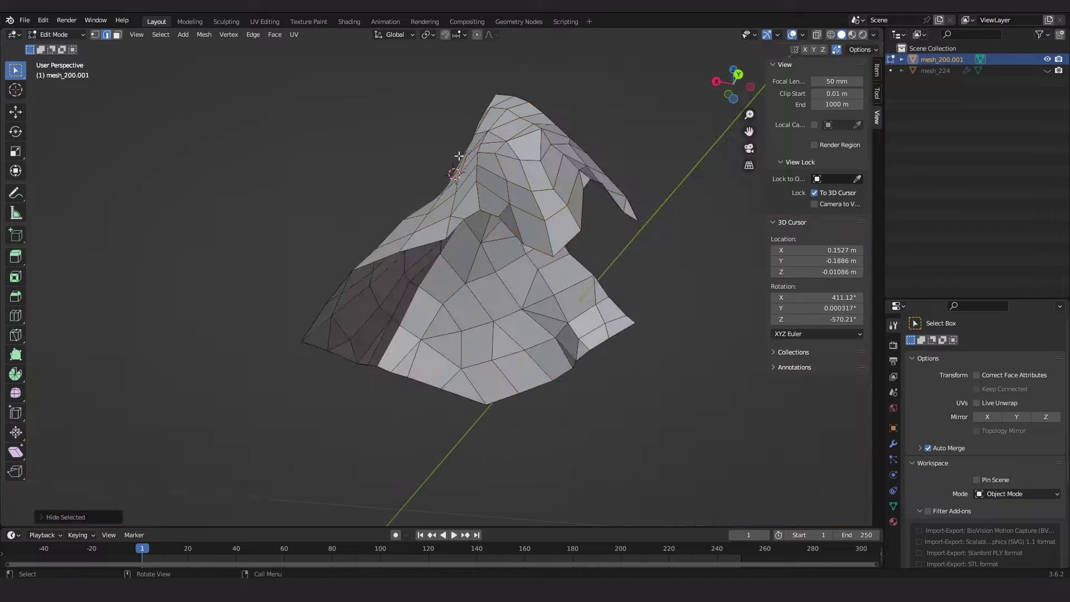
middle_click_drag(529, 175, 526, 242)
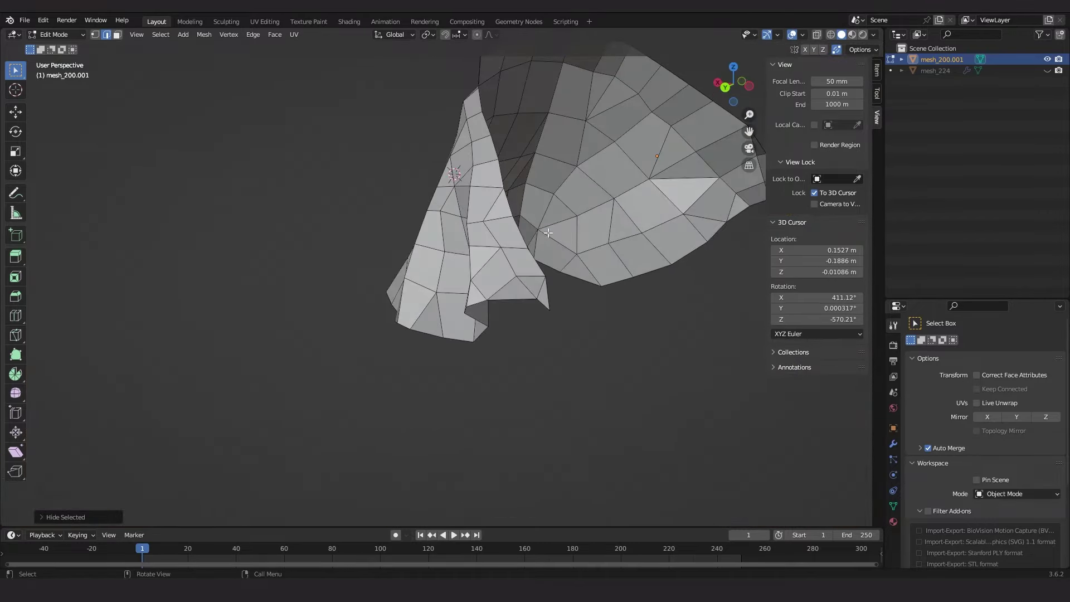
Extrude all linked faces of the isolated cloth piece along their normals to give it thickness, and clear the selection.
key("l")
key("alt+e")
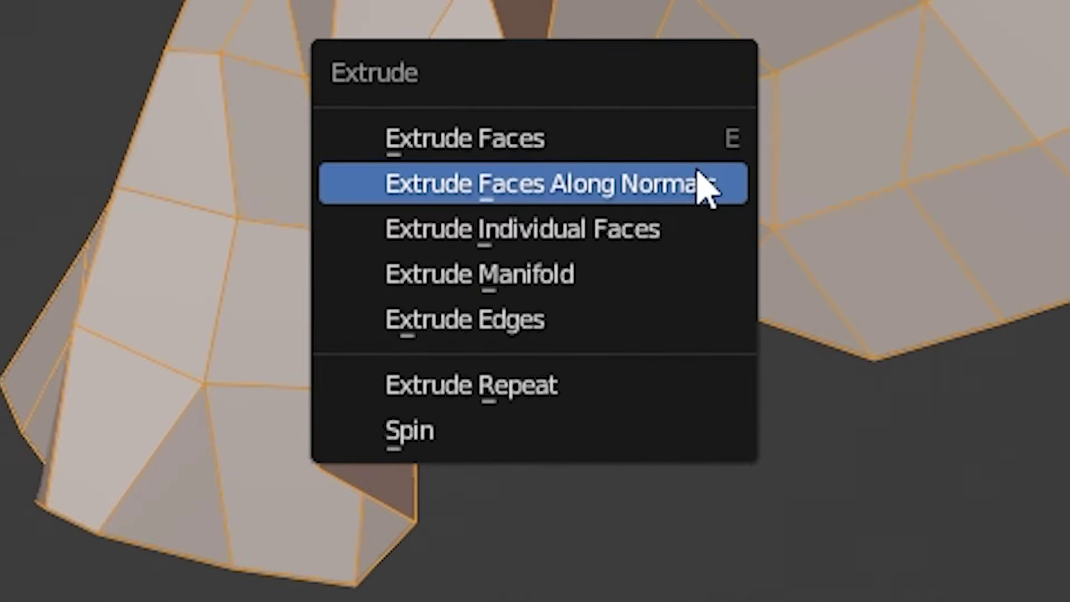
left_click(707, 187)
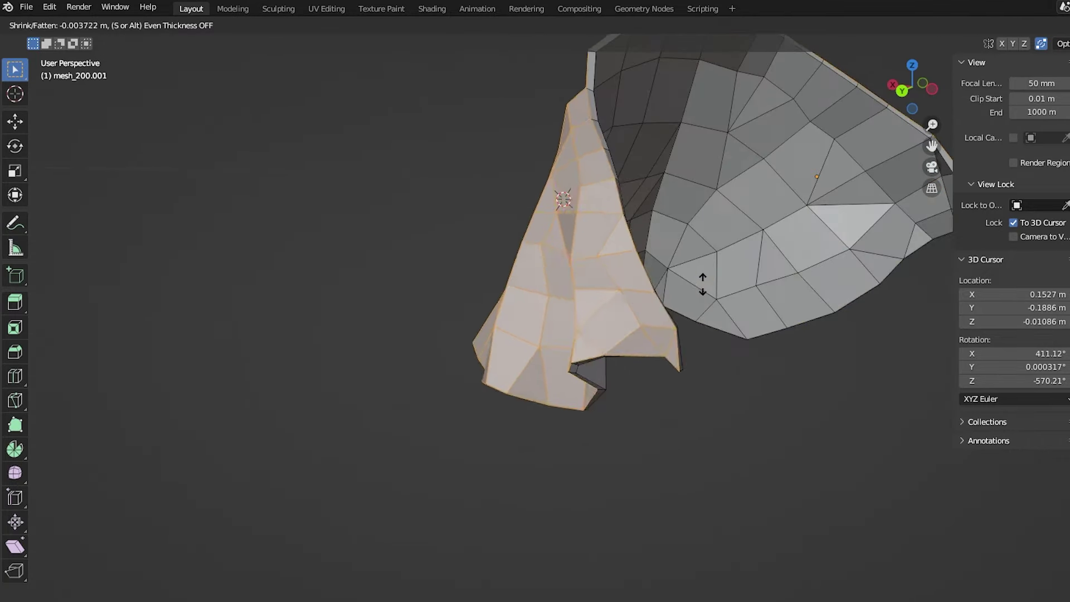
left_click(711, 303)
left_click(738, 394)
Extrude the linked cloth faces around the upper arm along their normals by about 0.011 m, with the surrounding body shown.
middle_click_drag(738, 395, 855, 353)
scroll(855, 353, "down", 5)
key("l")
key("alt+e")
left_click(600, 198)
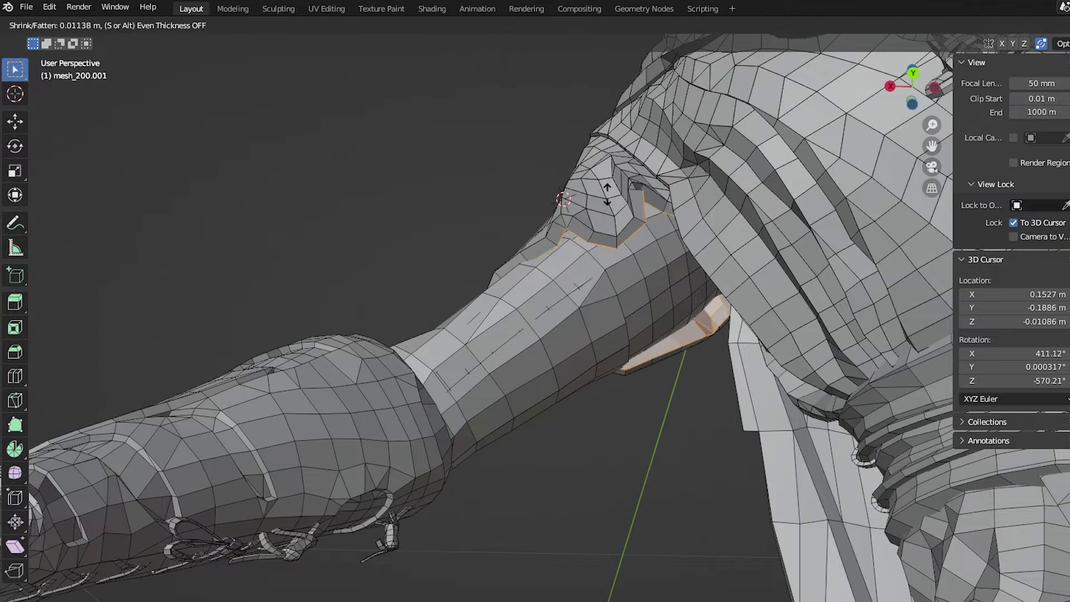
left_click(609, 190)
Place the 3D cursor beneath the raised arm and select all linked geometry of the torso garment beside the cape.
middle_click_drag(495, 194, 522, 242)
scroll(766, 262, "down", 6)
middle_click_drag(712, 97, 781, 337)
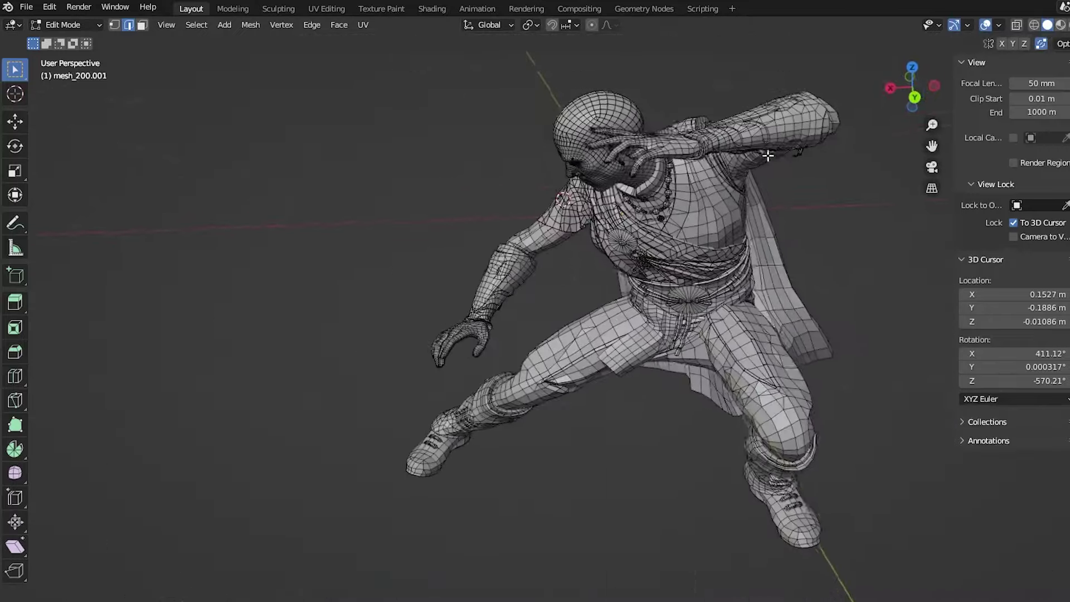
right_click(780, 337, "shift")
scroll(781, 337, "up", 5)
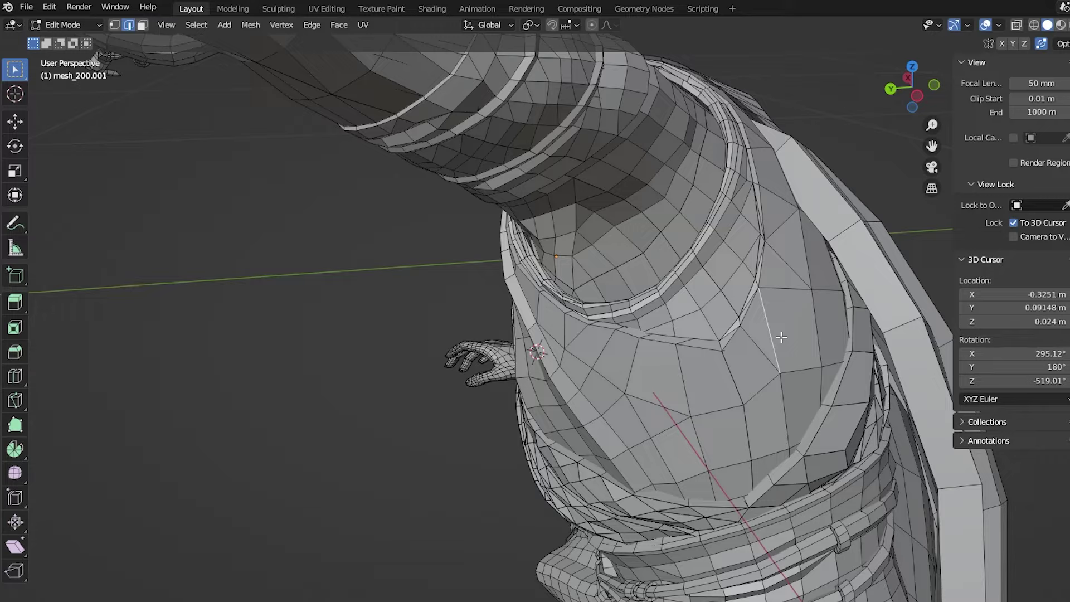
key("ctrl+x")
key("l")
middle_click_drag(755, 315, 812, 315)
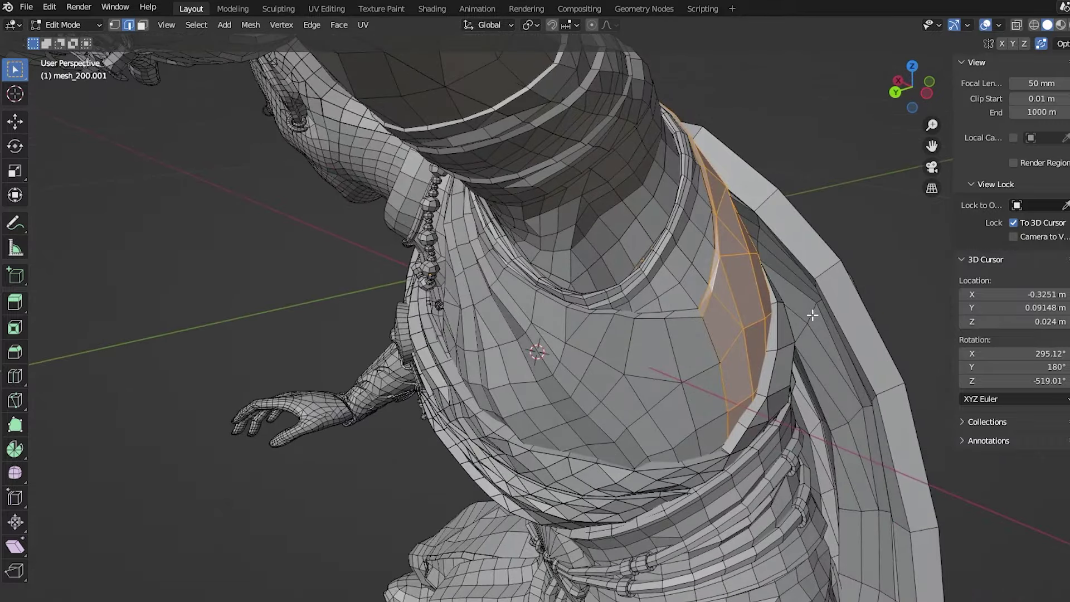
Isolate the selected torso garment by inverting the selection and hiding the rest of the mesh.
key("ctrl+i")
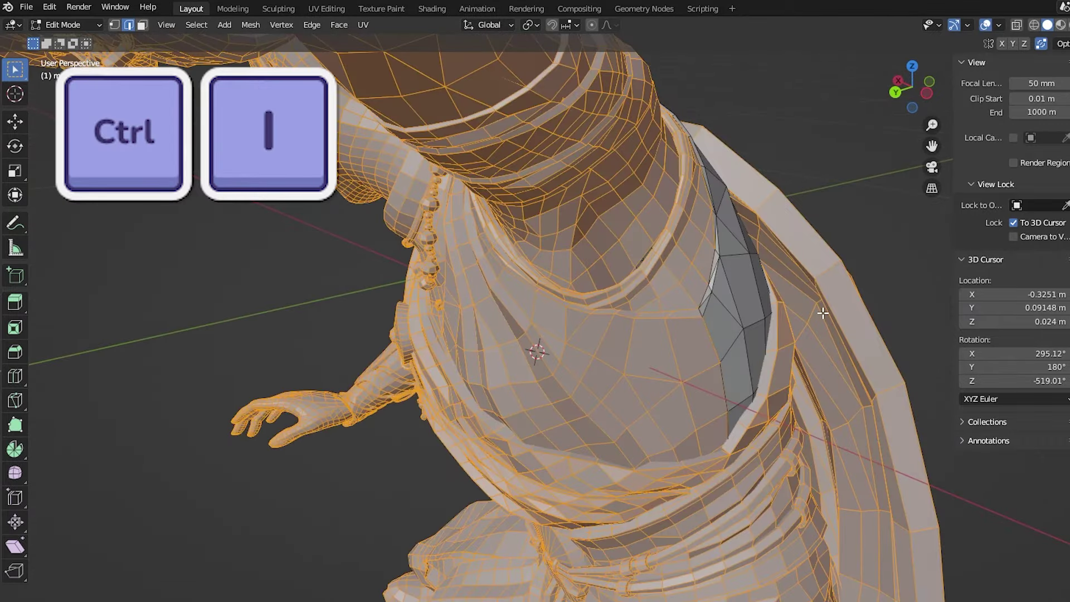
key("h")
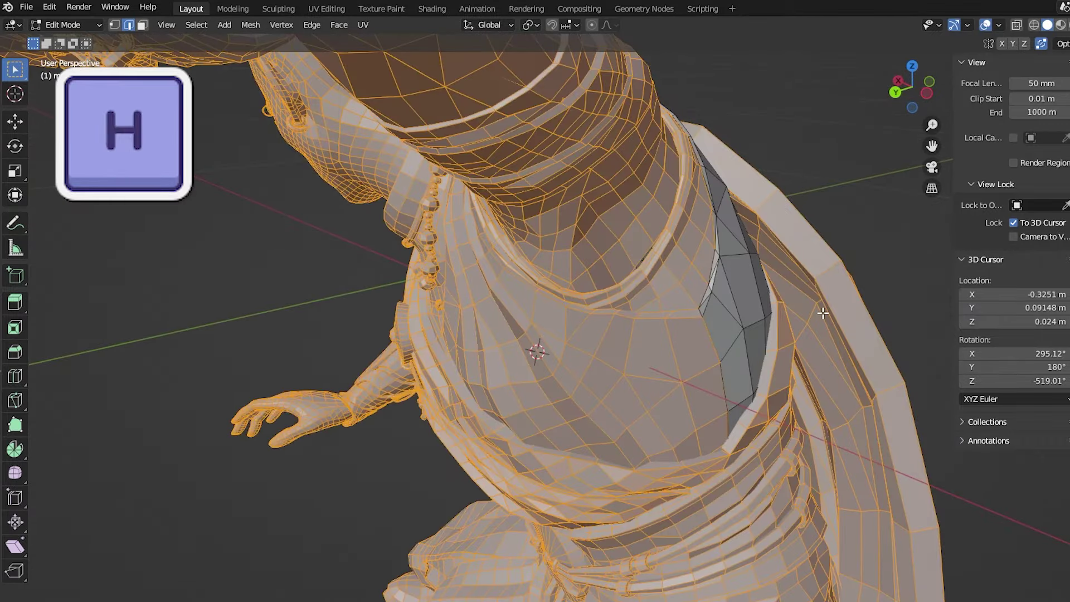
middle_click_drag(822, 313, 891, 279)
scroll(891, 279, "up", 5)
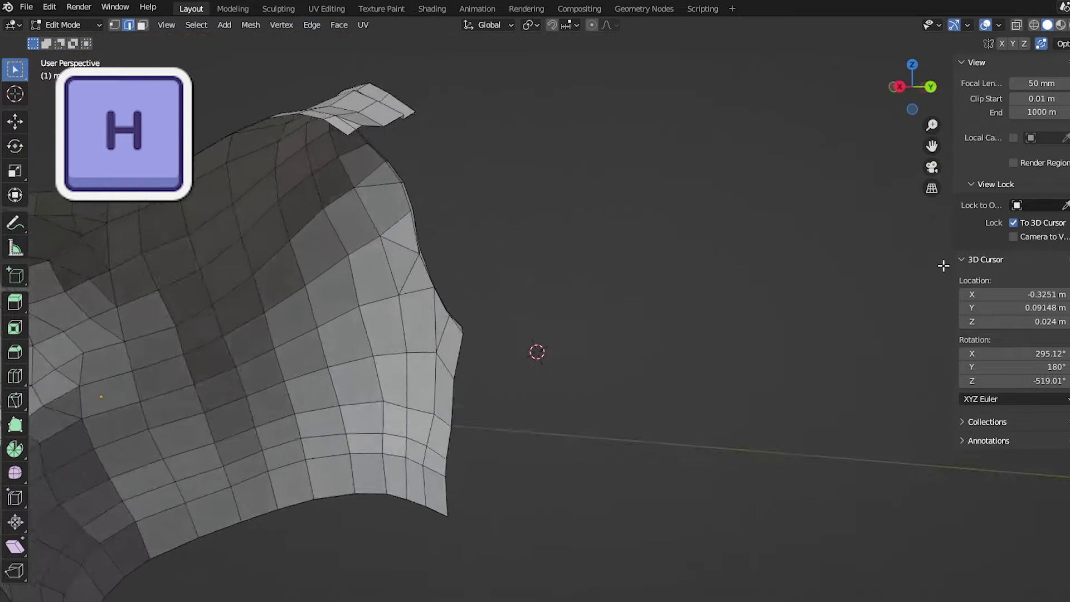
scroll(501, 299, "up", 3)
Select the open edge loop along the thin folded rim of the isolated torso garment.
left_click_drag(931, 146, 394, 299)
middle_click_drag(394, 299, 377, 336)
middle_click_drag(595, 248, 717, 204)
scroll(647, 234, "up", 2)
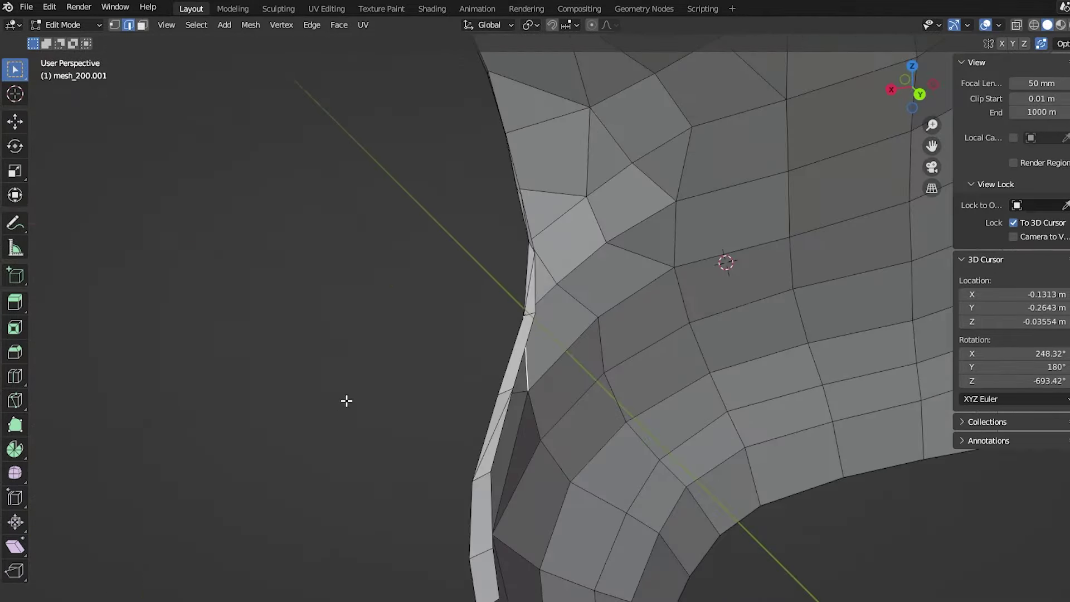
middle_click_drag(346, 401, 402, 359)
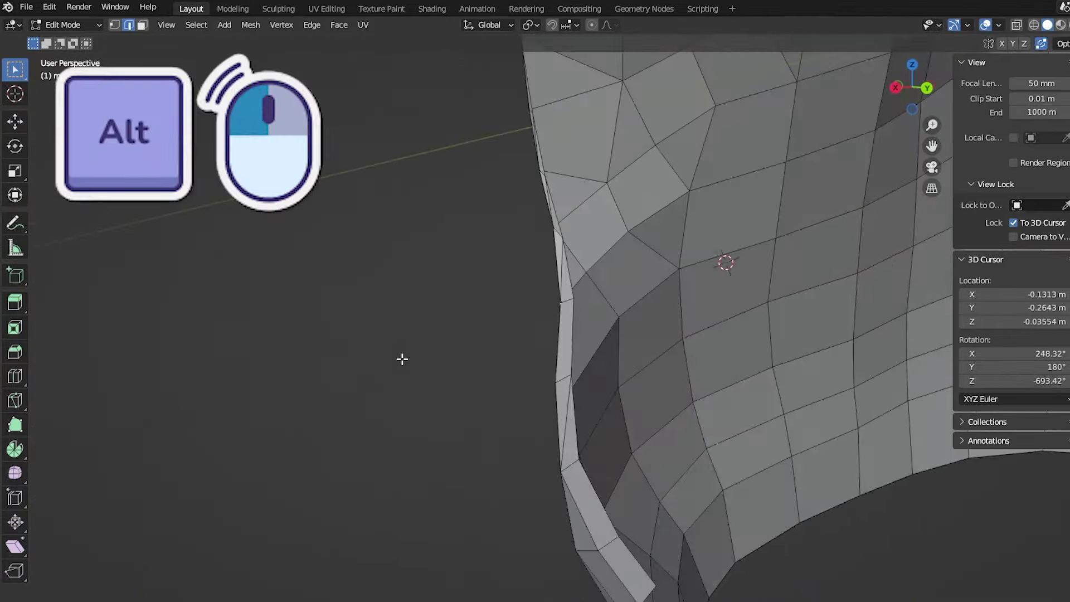
left_click(641, 567, "alt")
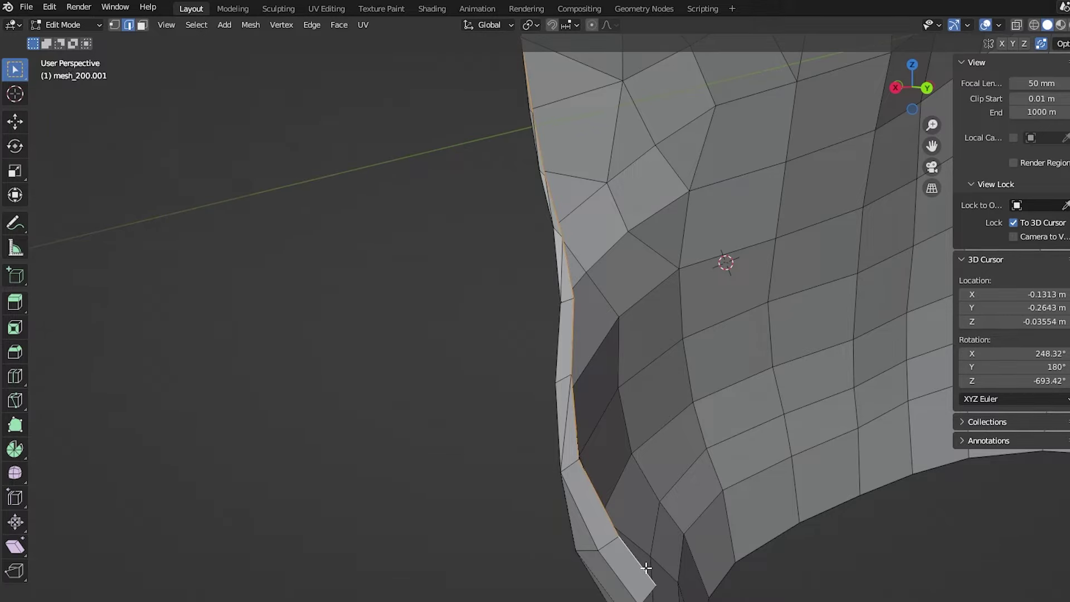
Try deleting the vertices of the selected rim loop, check the garment's pointed tip, and undo the deletion.
key("x")
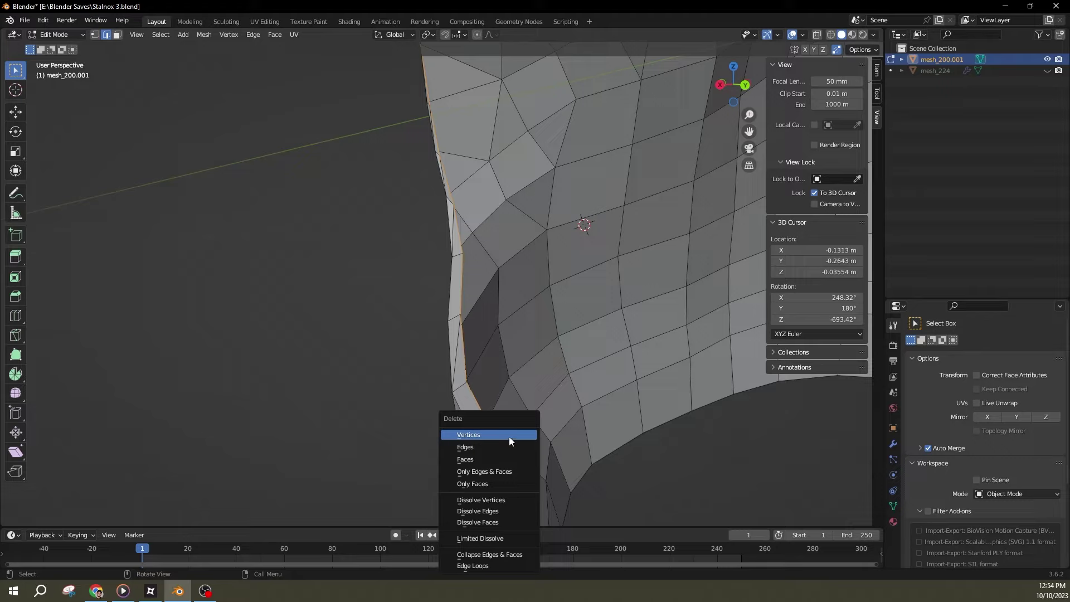
left_click(594, 152)
scroll(516, 356, "up", 5)
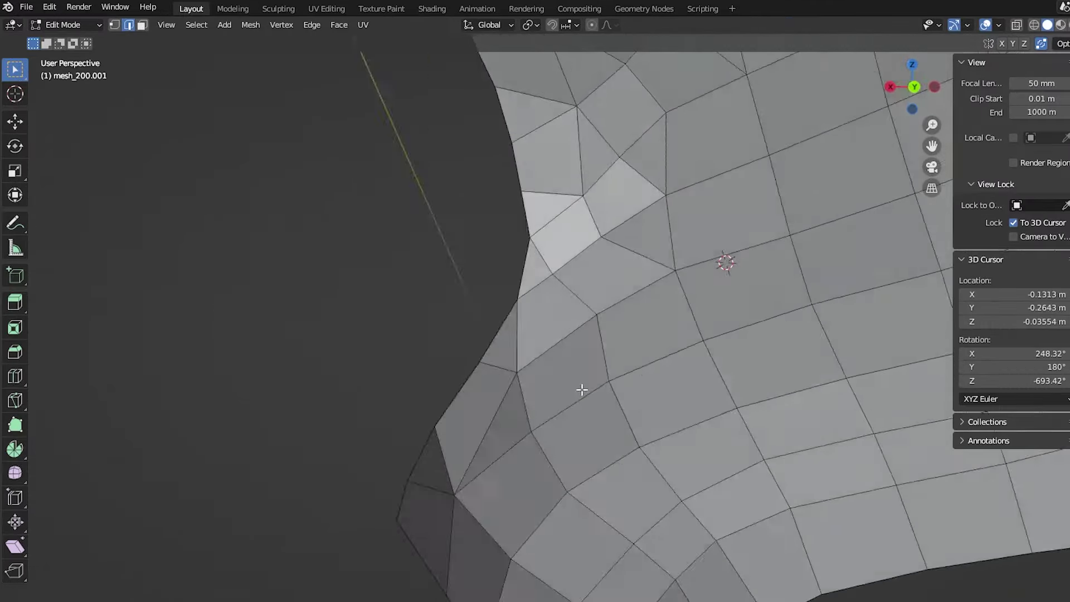
middle_click_drag(581, 389, 543, 405)
left_click_drag(932, 146, 932, 144)
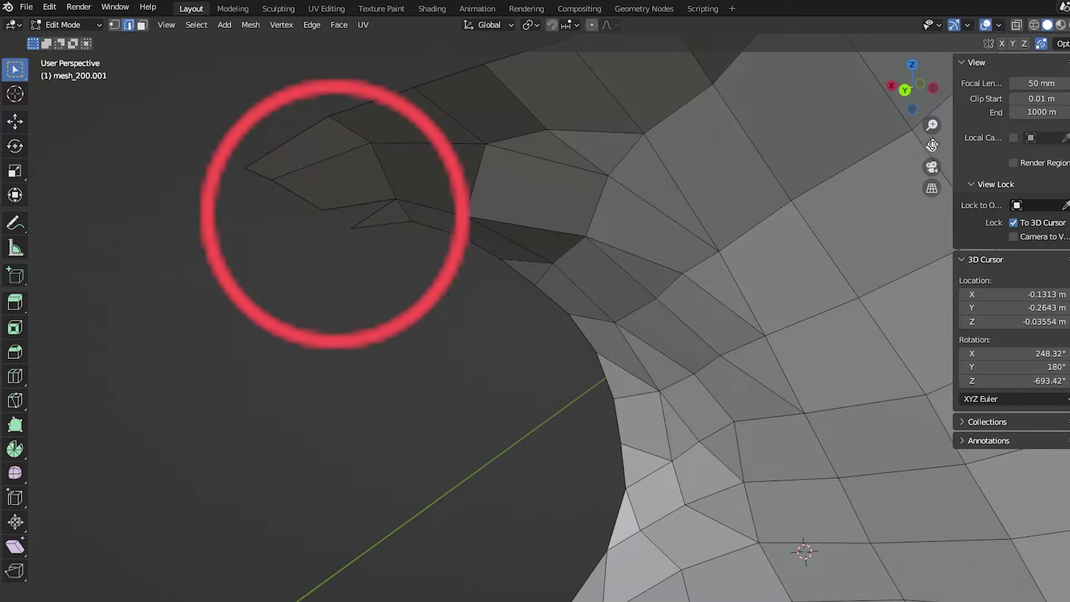
key("ctrl+z")
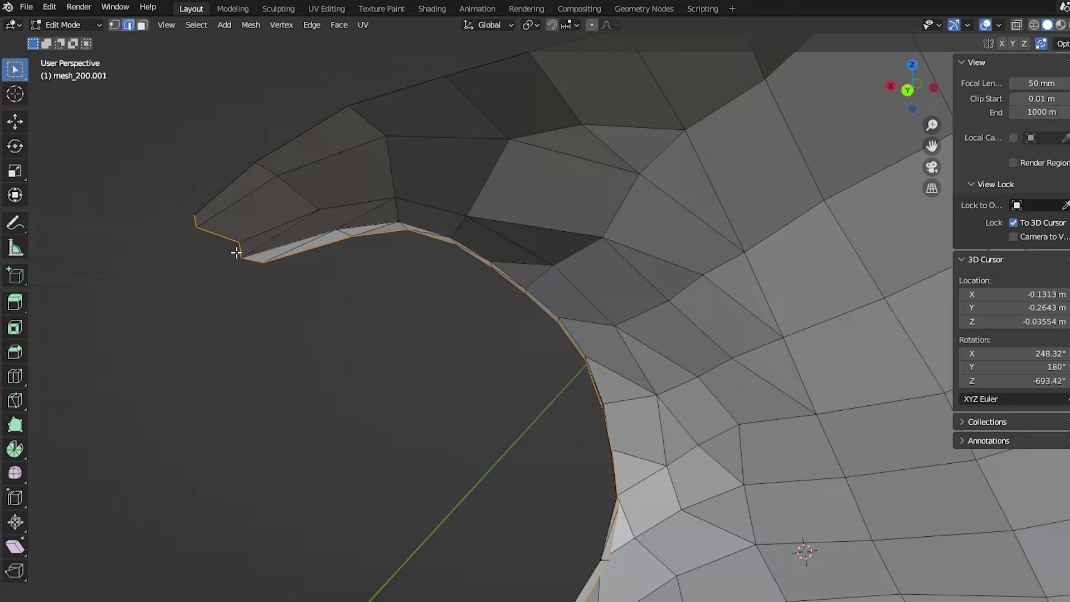
Deselect the edge at the garment's pointed tip and delete the vertices of the remaining rim loop.
left_click(223, 238, "shift")
key("x")
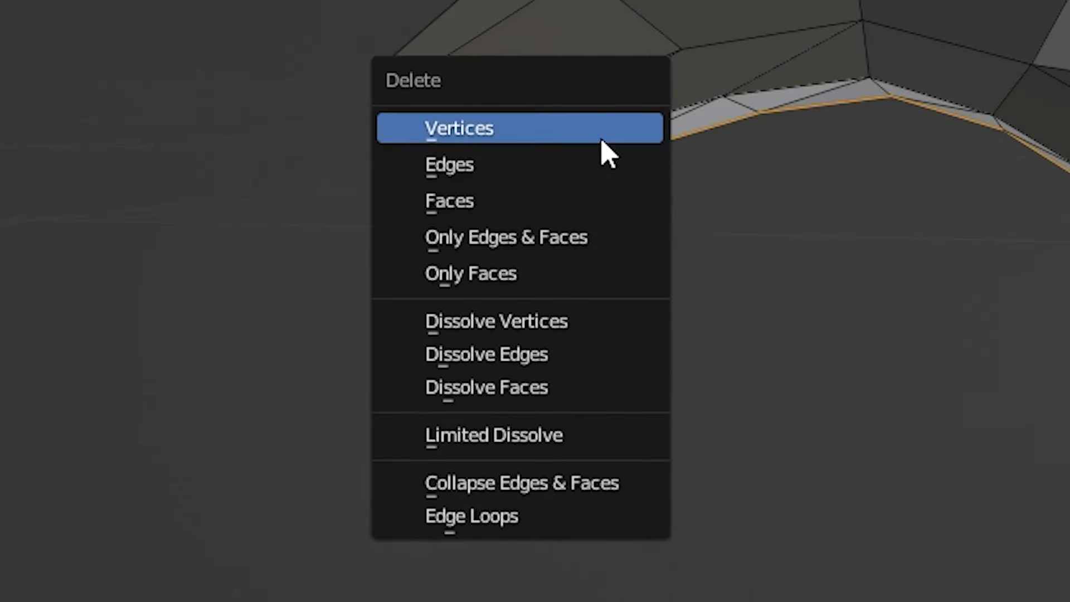
left_click(607, 154)
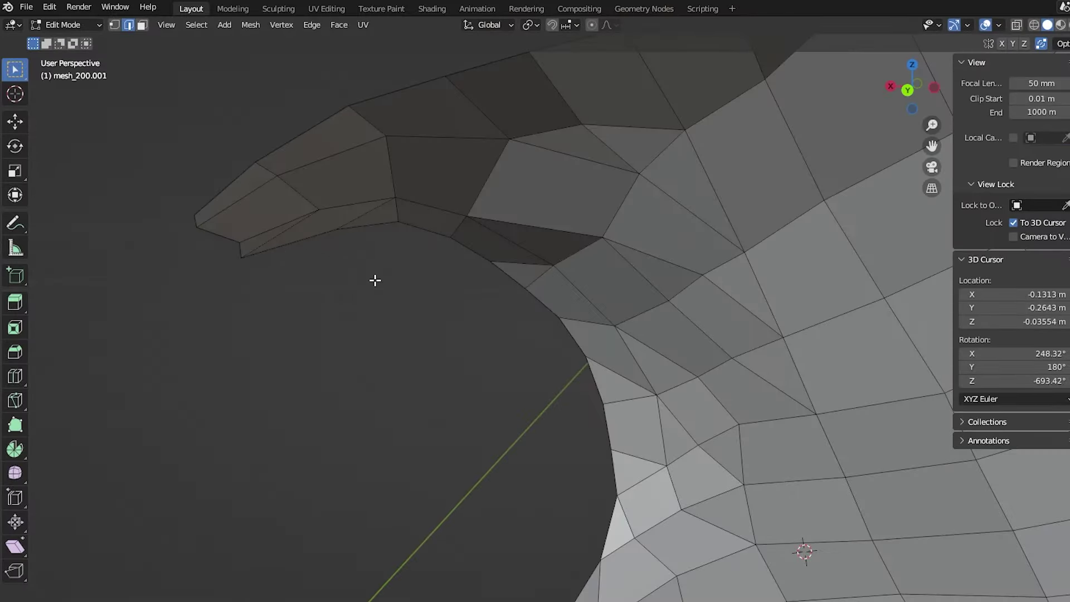
Delete the edges of the thin rim sliver at the protruding corner on the garment's other side.
middle_click_drag(375, 280, 845, 349)
middle_click_drag(806, 340, 783, 337)
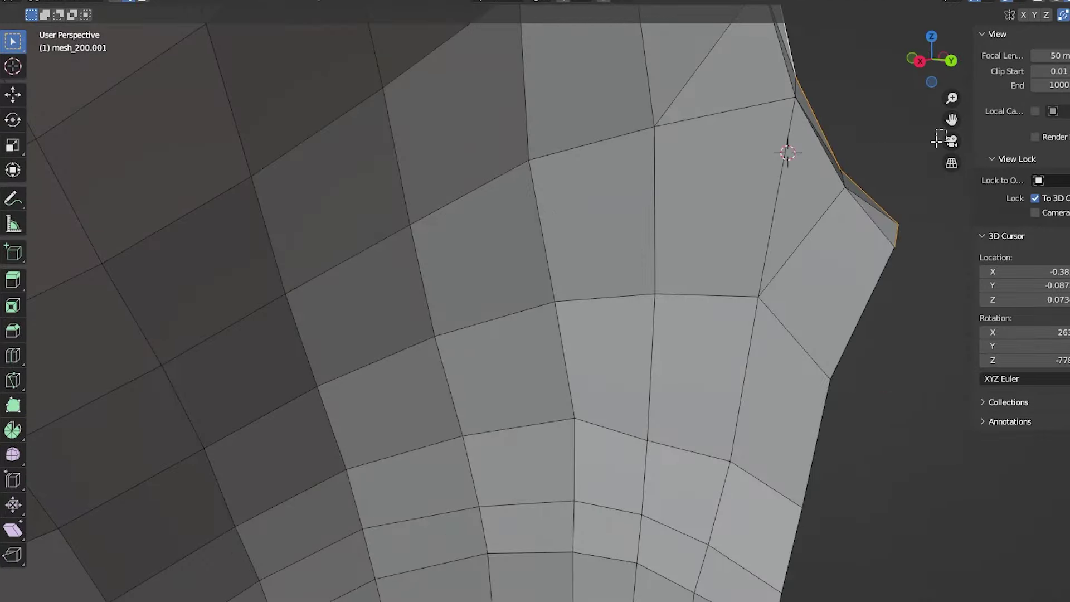
left_click_drag(951, 119, 783, 334)
middle_click_drag(902, 149, 704, 370)
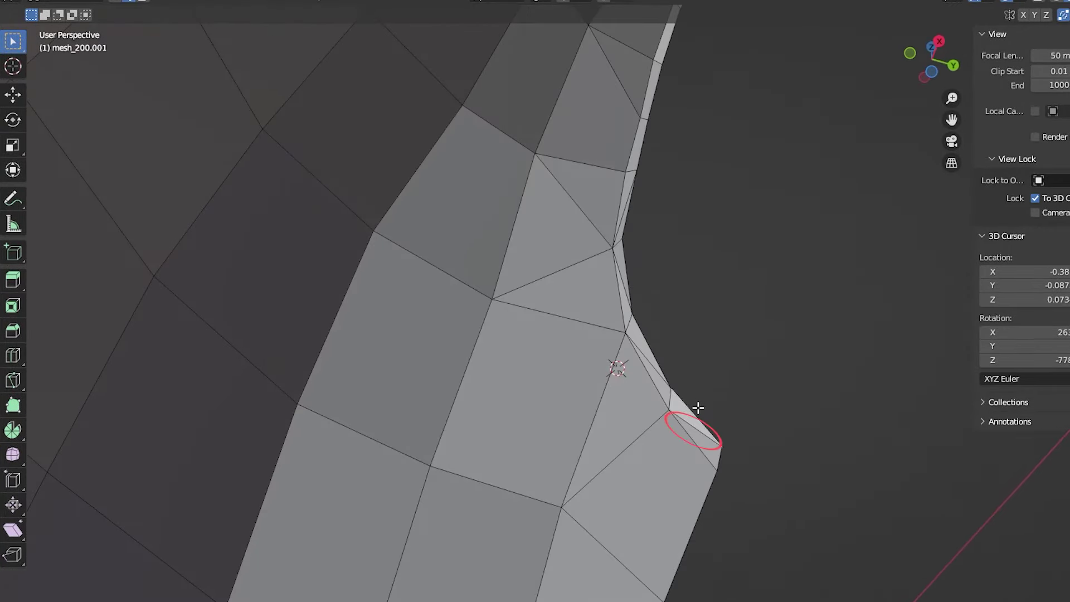
left_click(728, 452)
key("x")
left_click(668, 563)
left_click(726, 449)
key("x")
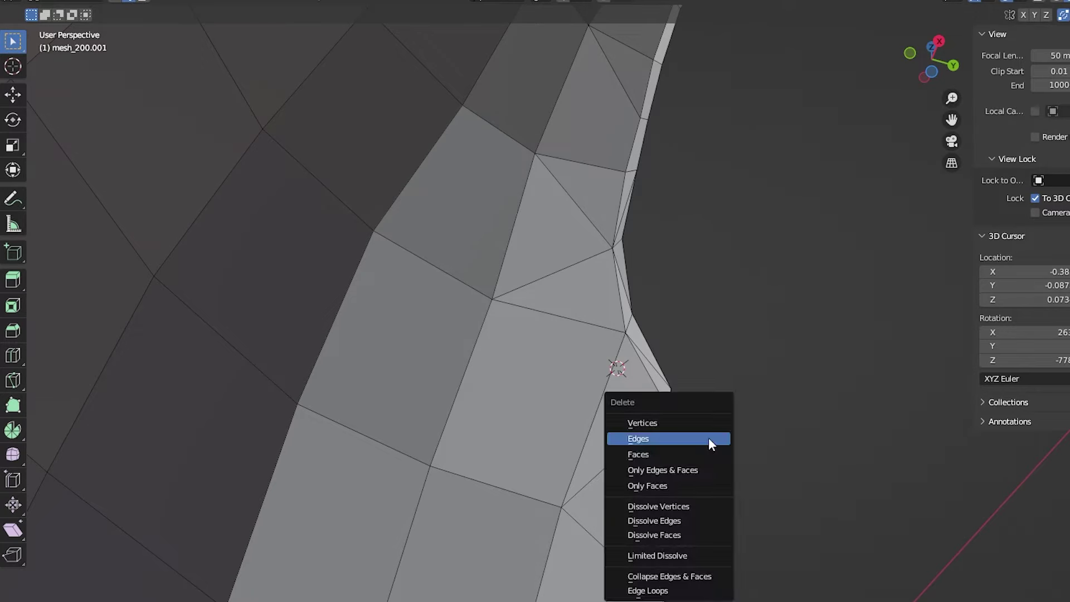
Delete further edges of the thin rim strip running up along the armhole.
left_click(657, 167)
key("x")
left_click(520, 42)
key("x")
left_click(626, 239)
Select the short cross edges along the curved part of the armhole rim together and delete them.
left_click_drag(951, 119, 883, 335)
left_click(680, 122, "shift")
left_click(600, 270, "shift")
left_click(639, 165, "shift")
left_click(723, 88, "shift")
left_click(774, 68, "shift")
left_click(818, 70, "shift")
left_click(855, 74, "shift")
key("x")
left_click(581, 355)
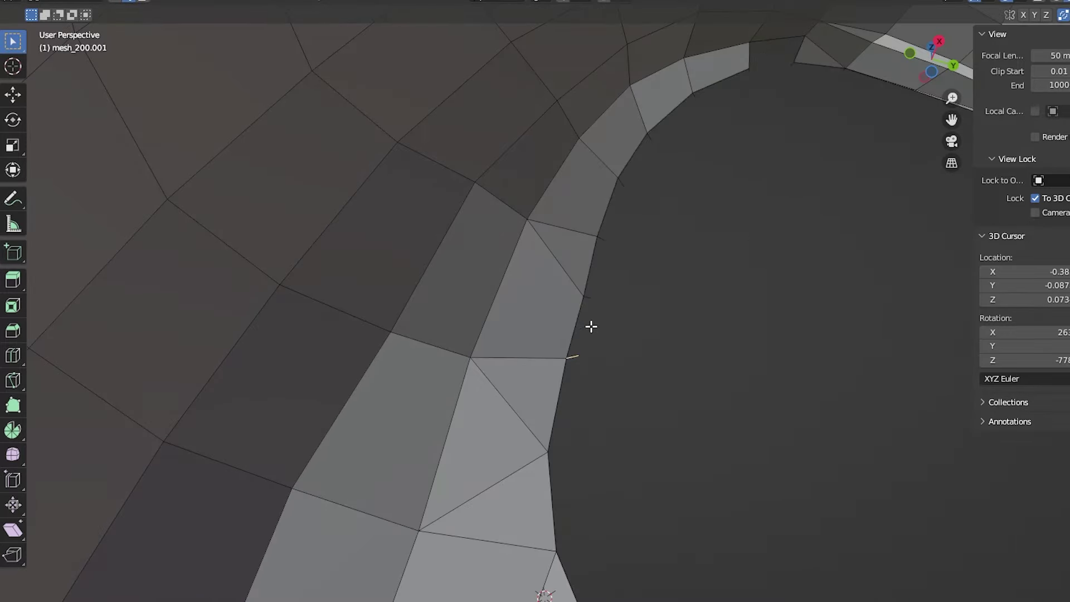
Undo the rim deletion, add two more edges to the selection, try the deletion again and undo it.
key("ctrl+z")
left_click(796, 65, "shift")
left_click(858, 74, "shift")
key("x")
left_click(730, 70)
key("ctrl+z")
Delete the remaining selected rim edges along the upper armhole curve.
key("x")
key("Escape")
key("x")
left_click(681, 136)
left_click(574, 351)
key("x")
key("Escape")
key("x")
key("Escape")
key("x")
left_click(717, 89)
Move the edges beside the narrow crease in the raised shoulder flap to straighten its overlapping faces.
mouse_move(764, 84)
middle_mouse_down()
mouse_move(779, 67)
mouse_move(764, 298)
mouse_move(545, 218)
mouse_move(530, 79)
mouse_move(497, 58)
mouse_move(528, 64)
mouse_move(537, 81)
middle_mouse_up()
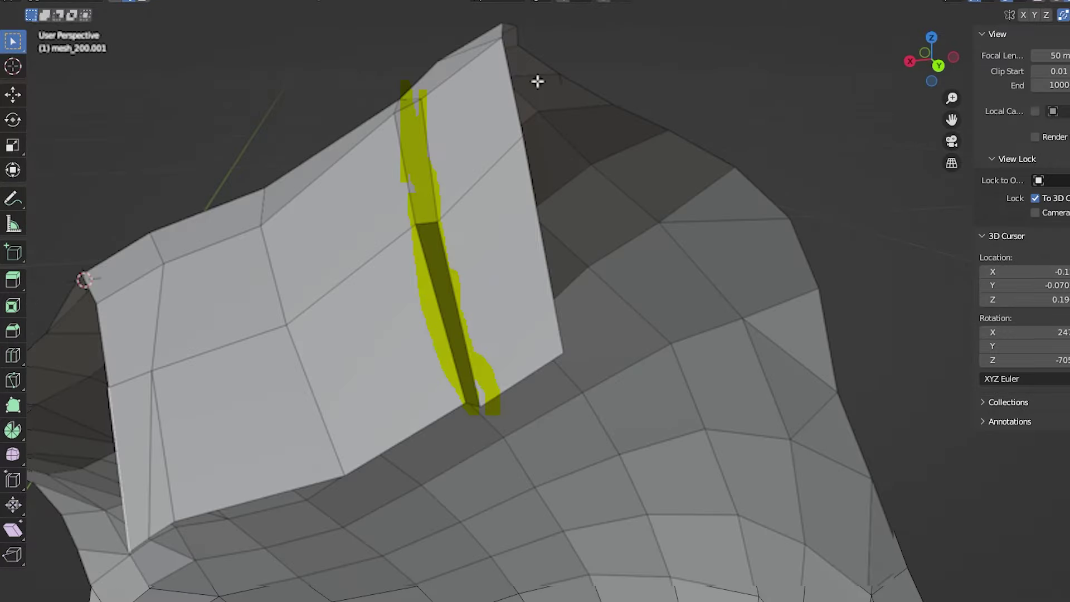
mouse_move(537, 81)
middle_mouse_down()
mouse_move(468, 234)
mouse_move(459, 202)
middle_mouse_up()
left_click_drag(941, 129, 573, 194)
key("g")
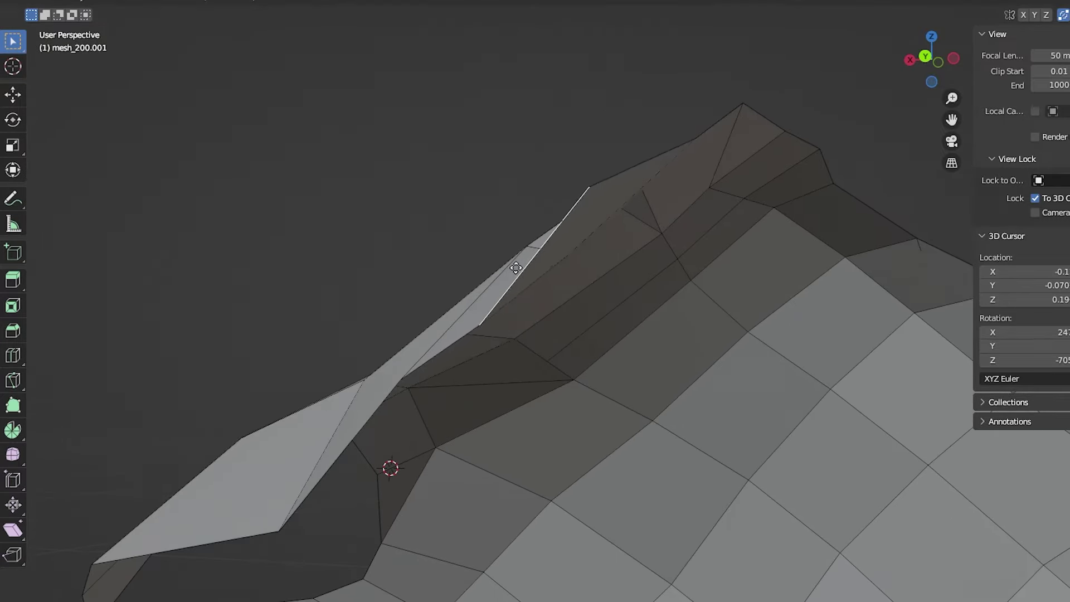
middle_click_drag(483, 186, 710, 352)
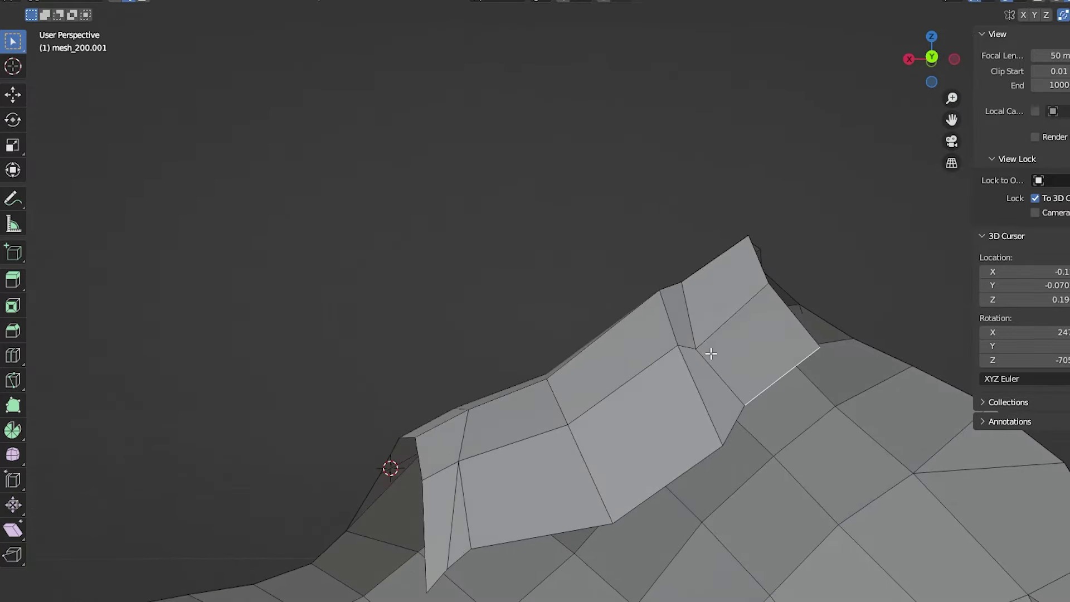
key("g")
left_click(712, 336)
middle_click_drag(768, 306, 740, 299)
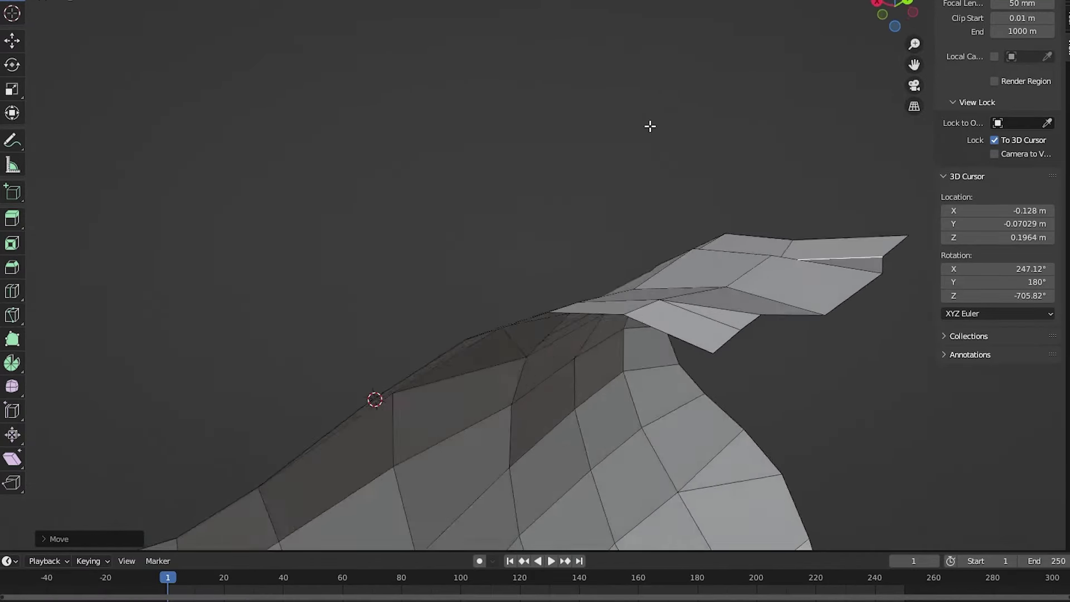
Extrude all linked faces of the cleaned torso garment along their normals to thicken it, and clear the selection.
middle_click_drag(650, 126, 529, 439)
key("l")
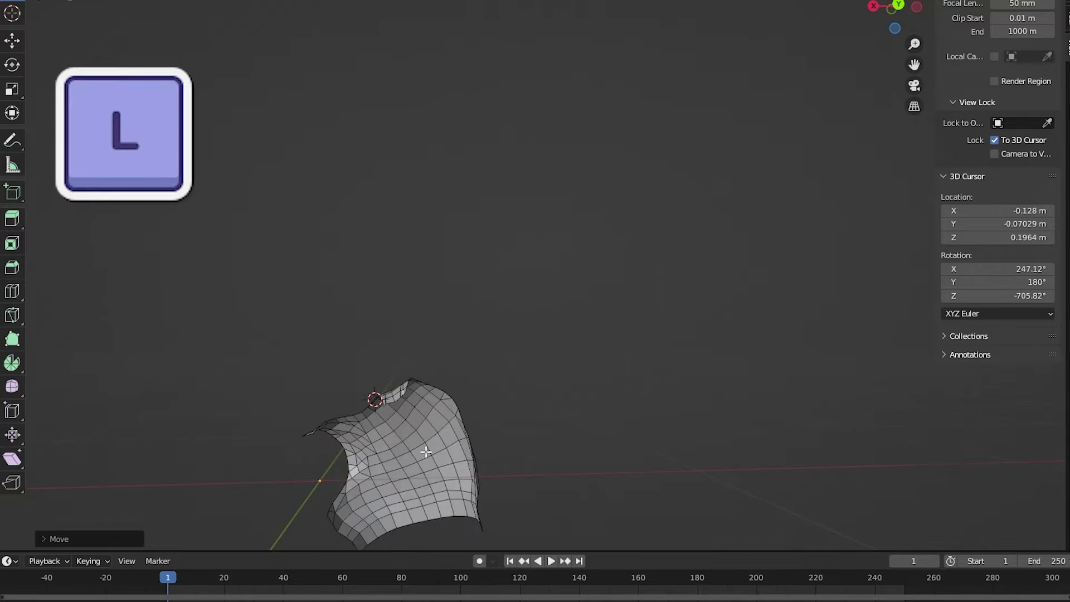
key("alt+e")
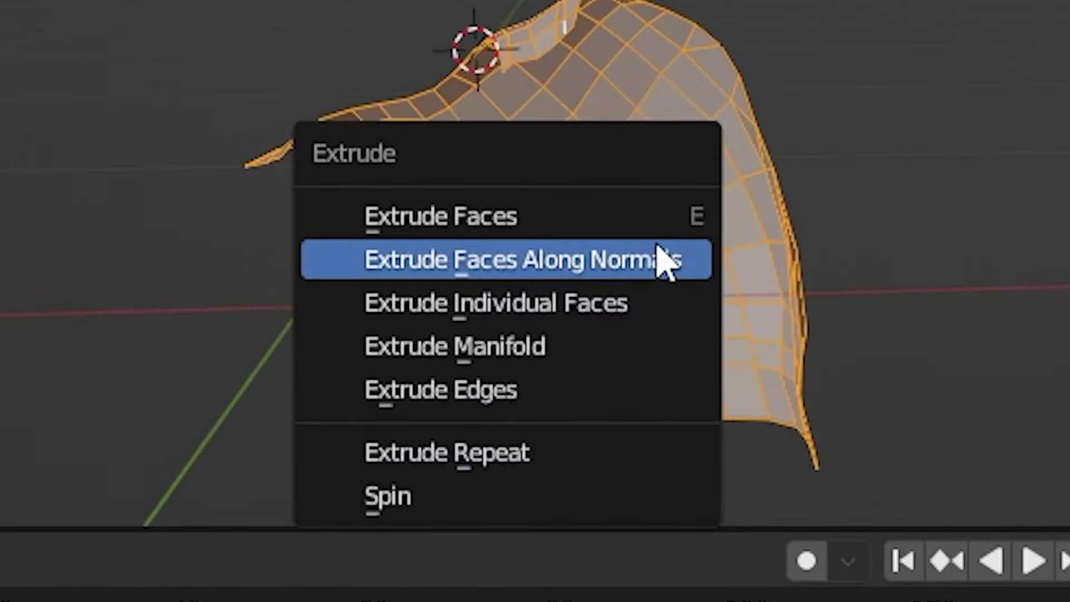
left_click(657, 246)
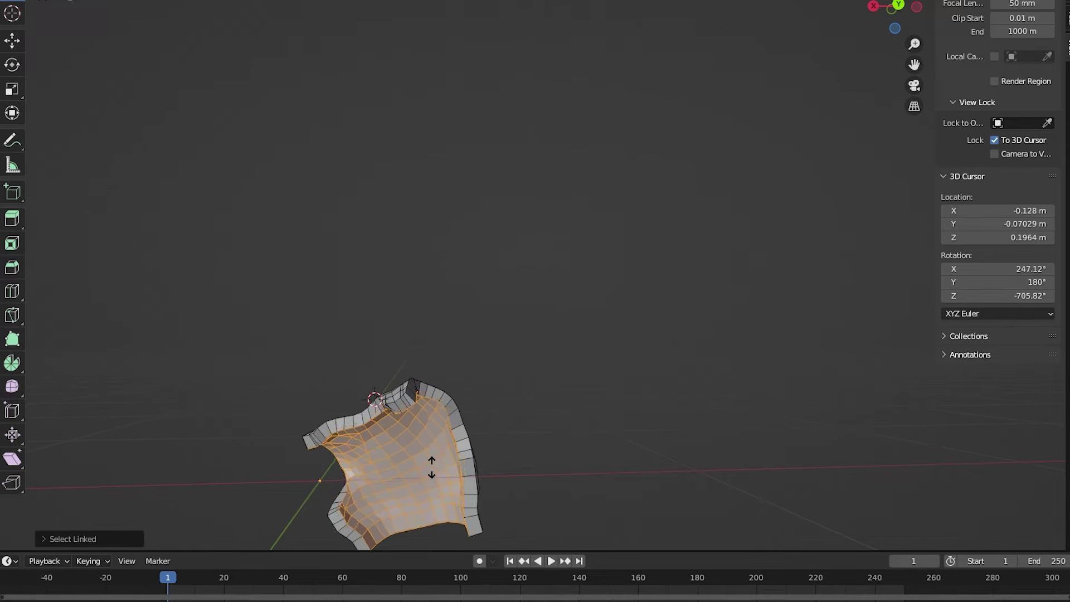
left_click(436, 465)
left_click(433, 363)
middle_click_drag(436, 352, 424, 395)
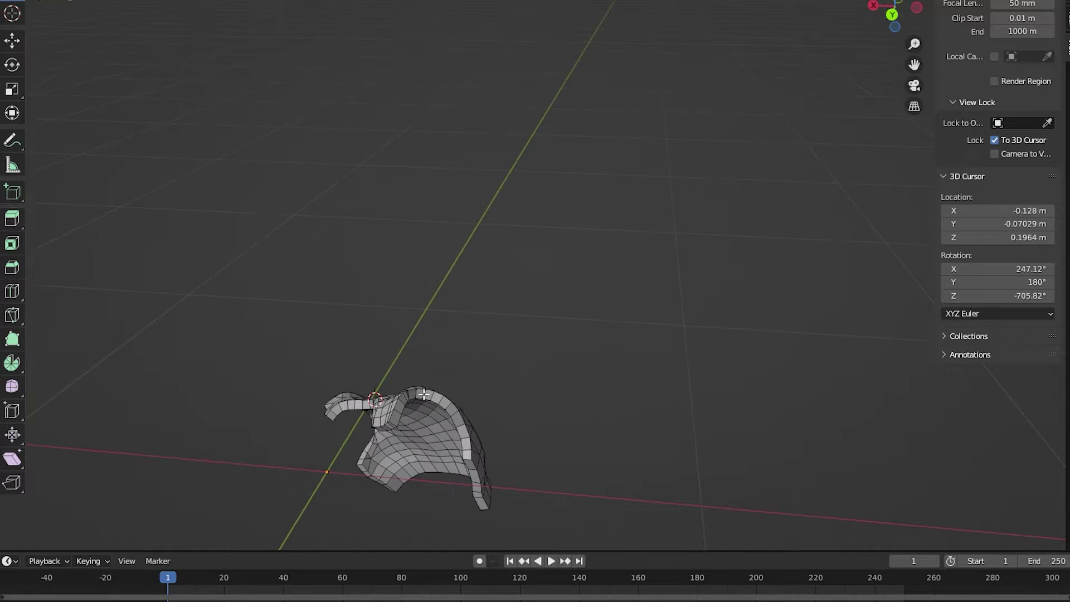
Inspect the thickened curved cloth piece from the side and clear its selection.
key("slash")
middle_click_drag(530, 363, 434, 495)
left_click(623, 478)
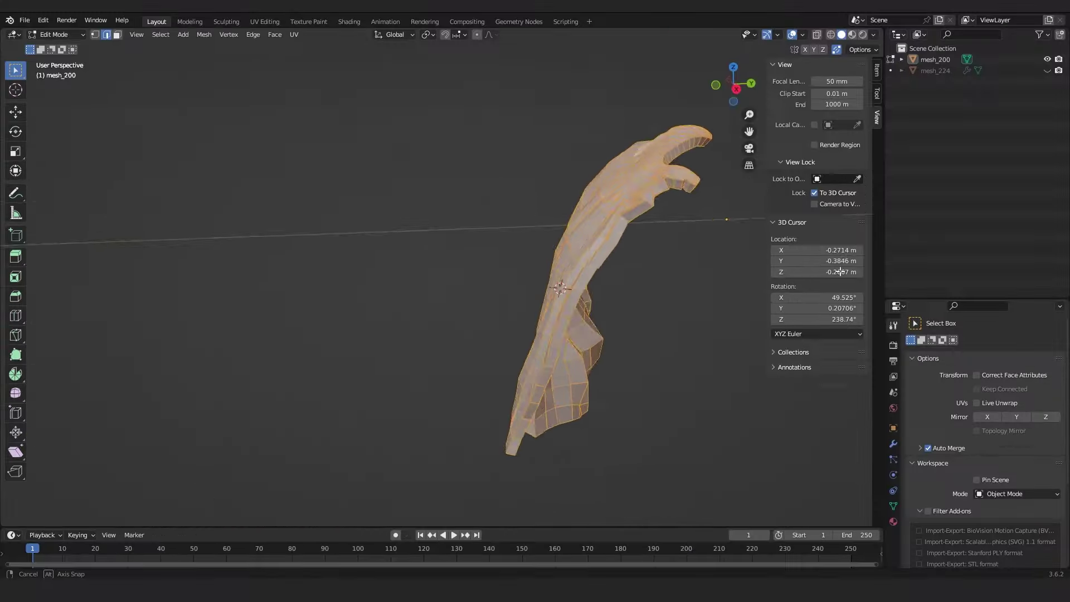
middle_click_drag(824, 267, 847, 256)
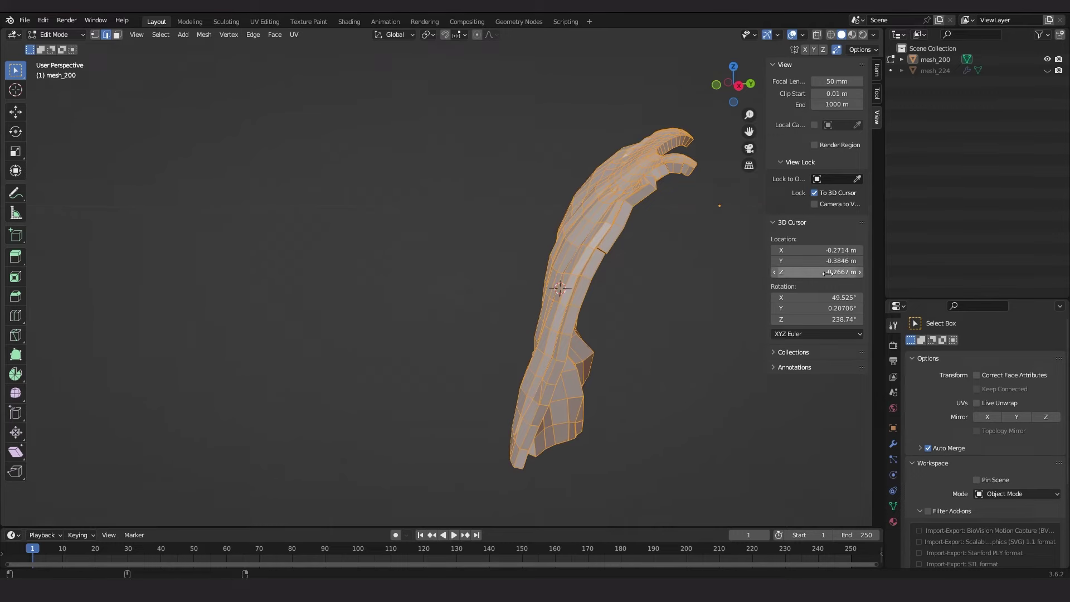
key("alt+a")
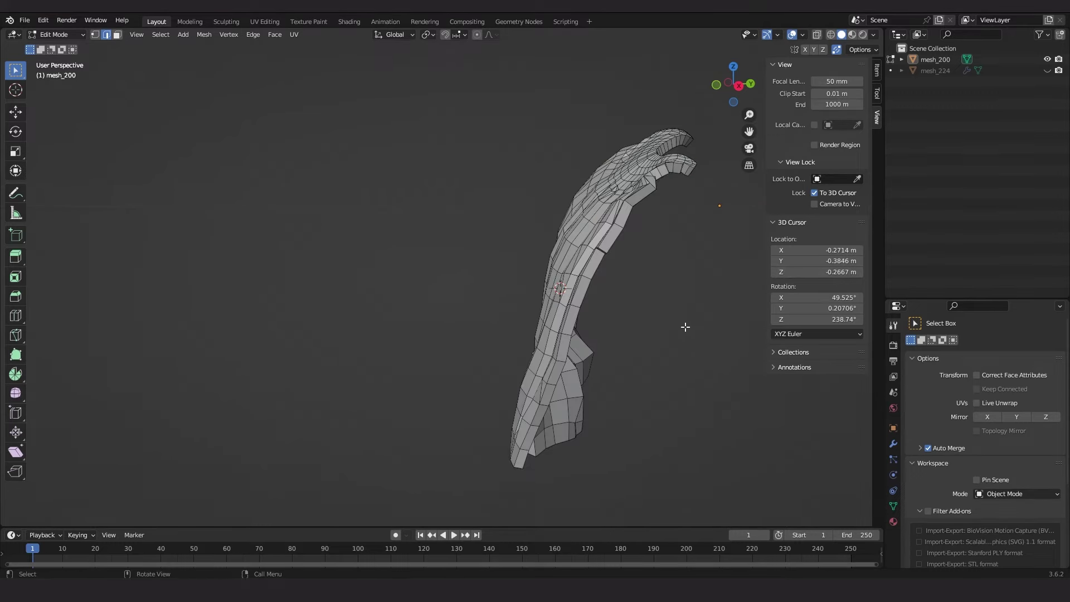
Select all of the thickened curved cloth piece and reveal the hidden geometry.
key("a")
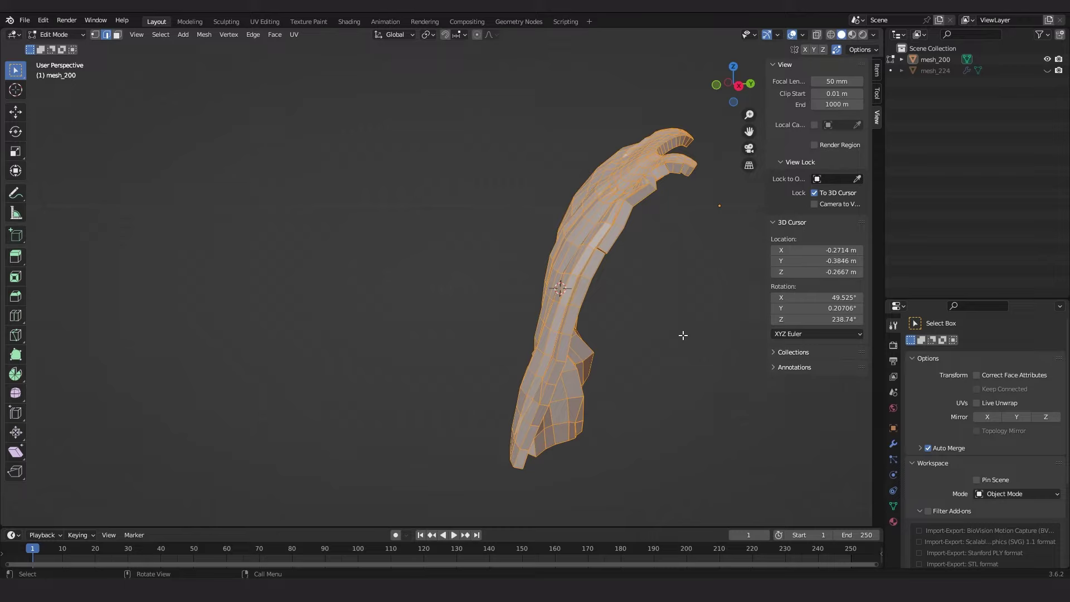
key("alt+h")
middle_click_drag(643, 344, 658, 290)
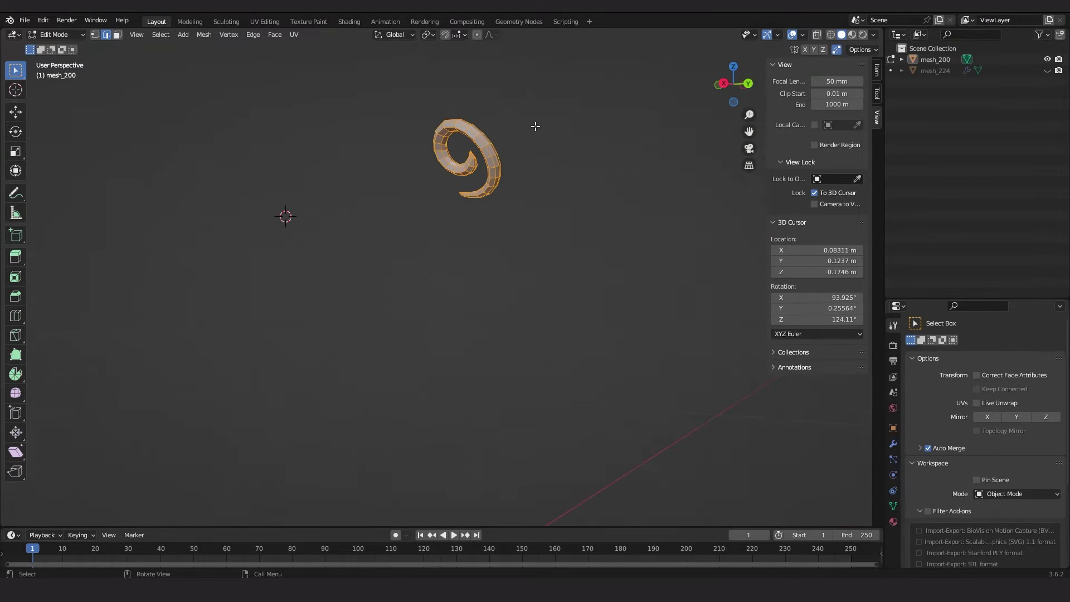
Extrude all linked faces of the small curled piece along their normals to thicken it.
key("alt+a")
key("l")
key("alt+e")
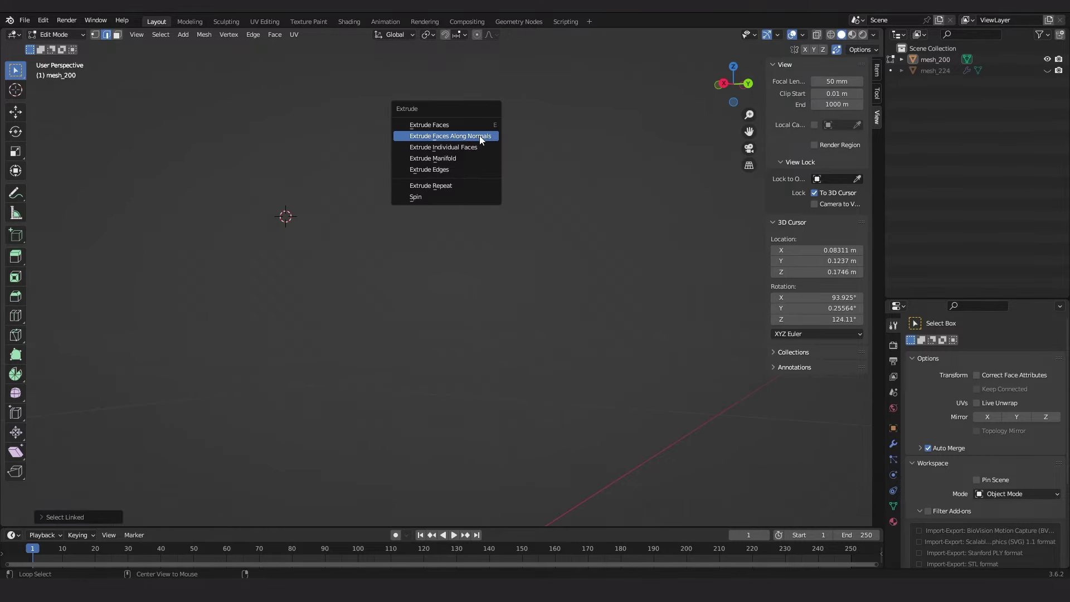
left_click(479, 135)
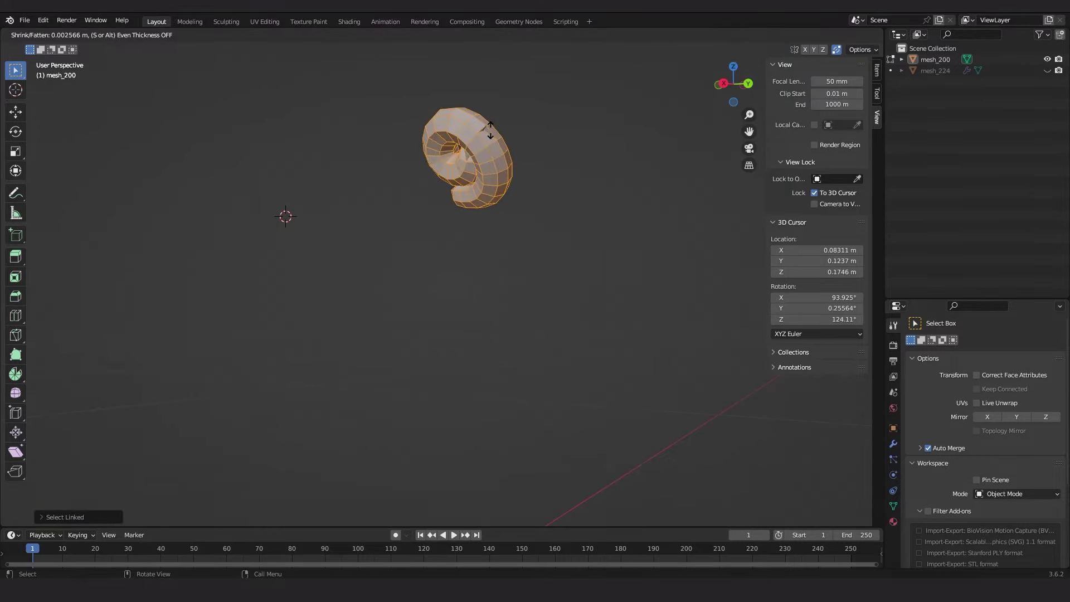
left_click(493, 118)
scroll(611, 118, "up", 2)
scroll(611, 118, "up", 3)
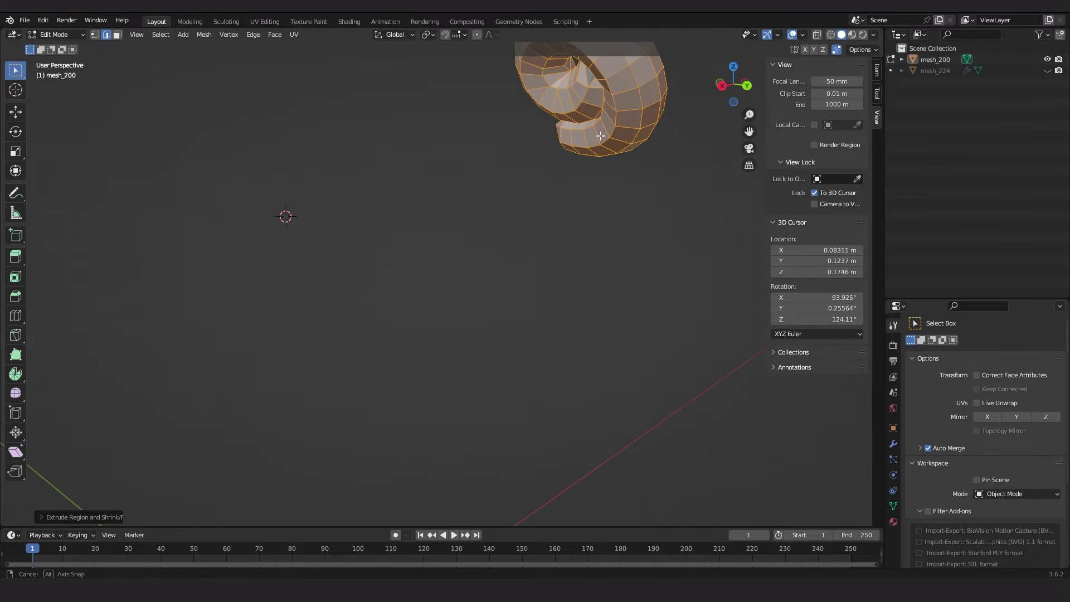
left_click_drag(749, 131, 597, 162)
scroll(551, 204, "up", 3)
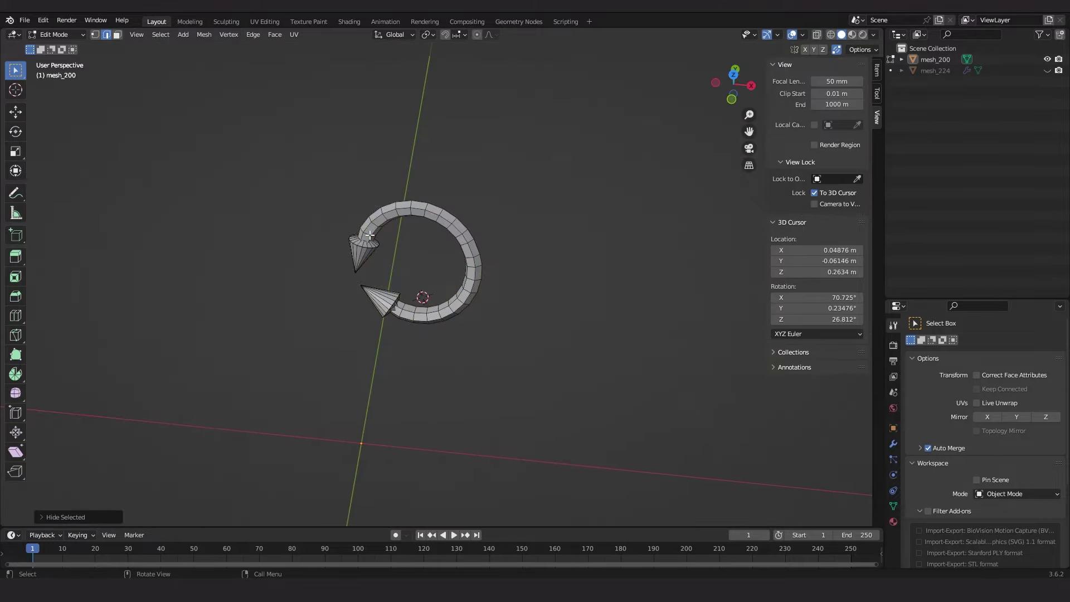
Try scaling up the linked cone-shaped ends of the ring at the ear, and undo the resize.
middle_click_drag(370, 235, 396, 171)
key("l")
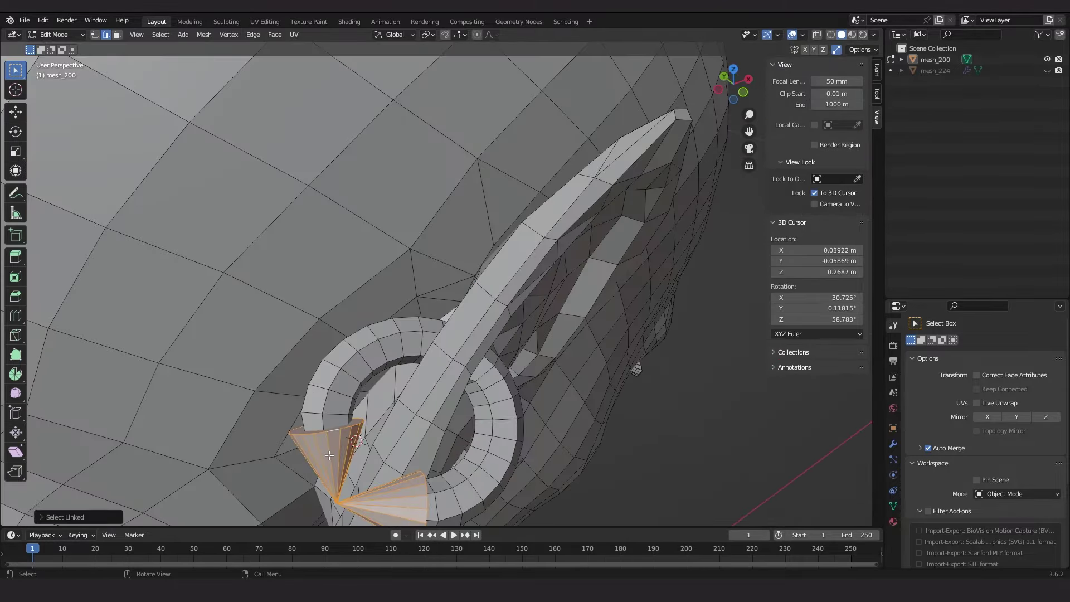
middle_click_drag(335, 453, 366, 394)
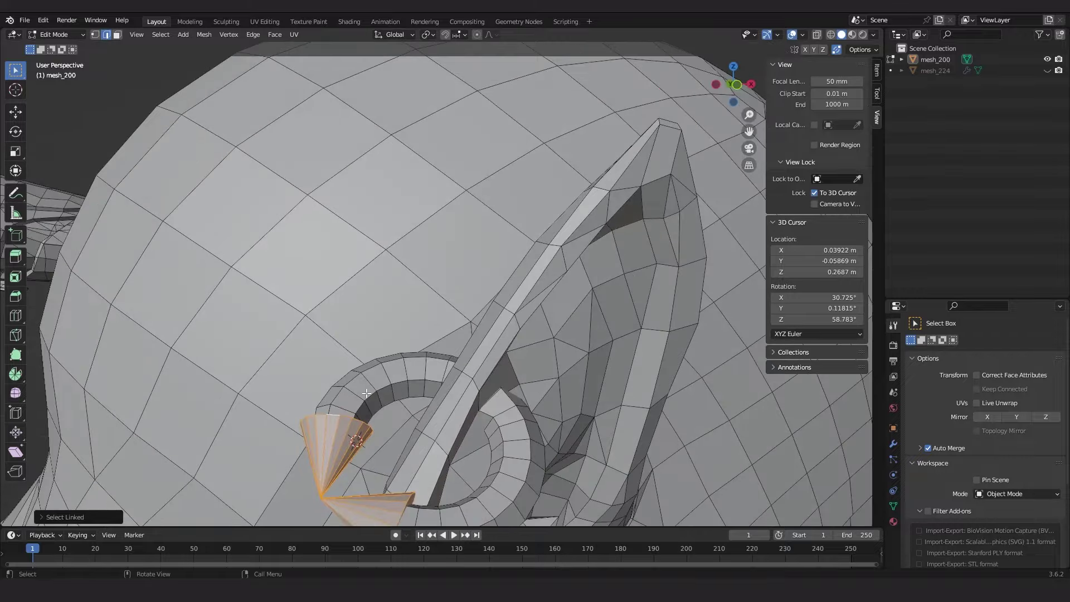
key("s")
left_click(376, 456)
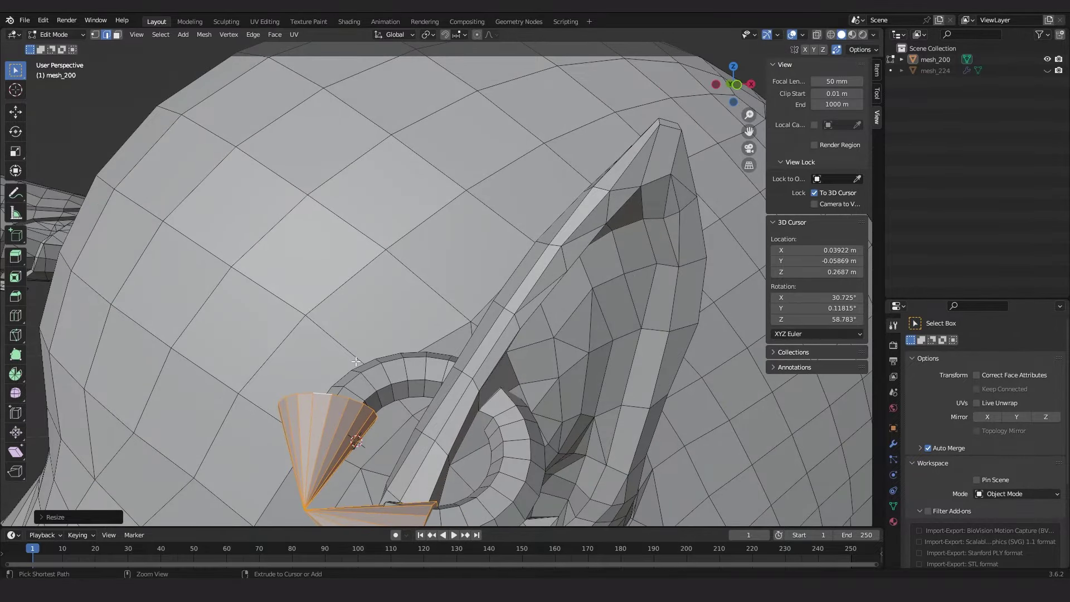
key("ctrl+z")
key("ctrl+z")
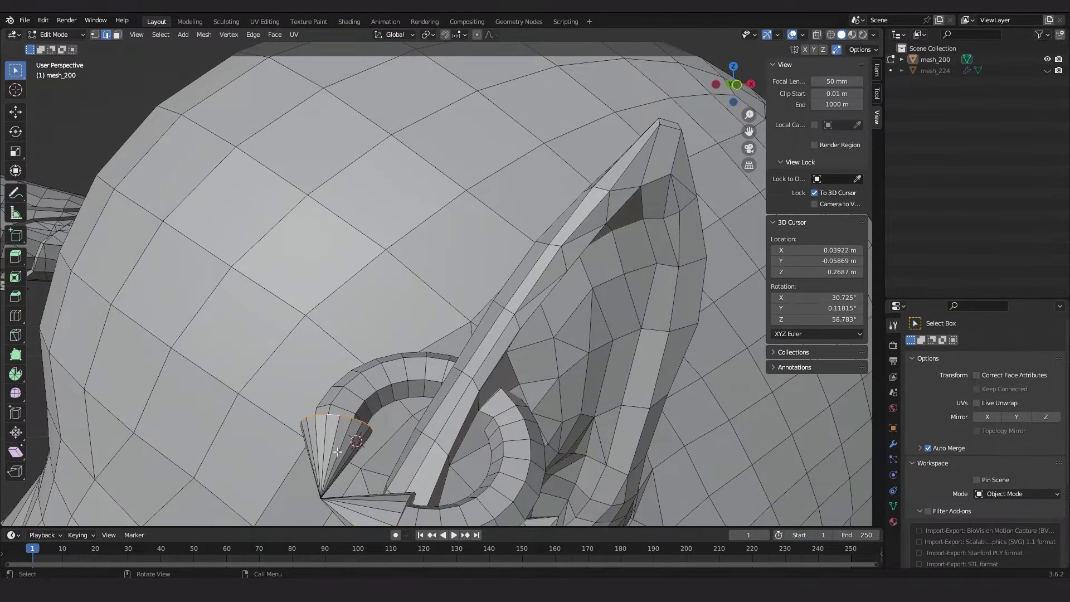
Select the linked cone-shaped ends of the ear ring and delete the selection.
key("l")
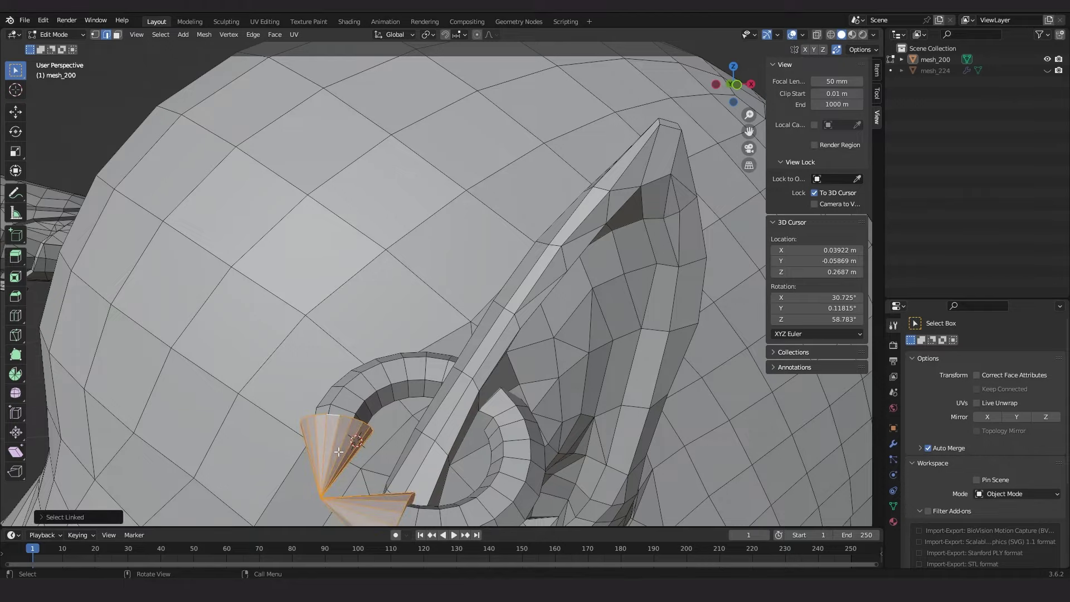
scroll(338, 452, "down", 8)
key("x")
left_click(435, 317)
Select the linked cloth faces below the belt at the hips and thicken them with Shrink/Fatten.
middle_click_drag(435, 318, 407, 303)
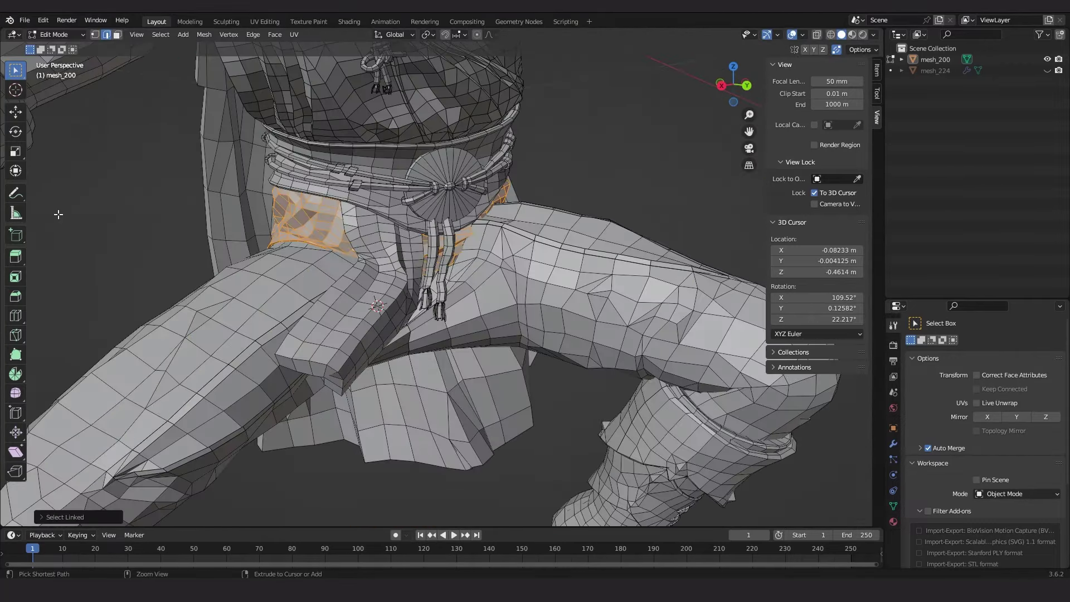
key("ctrl+l")
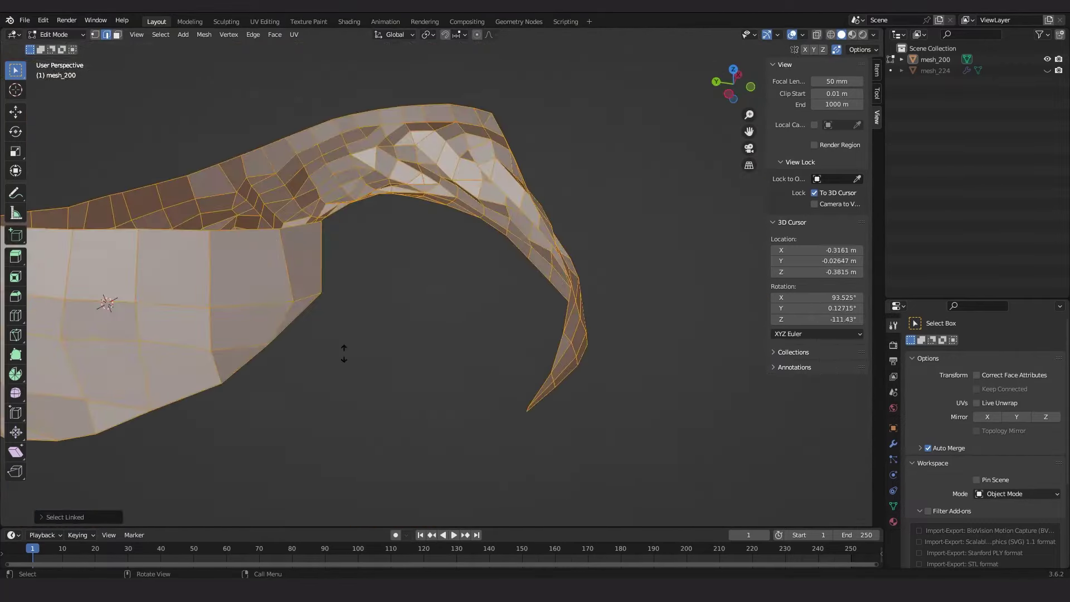
key("alt+s")
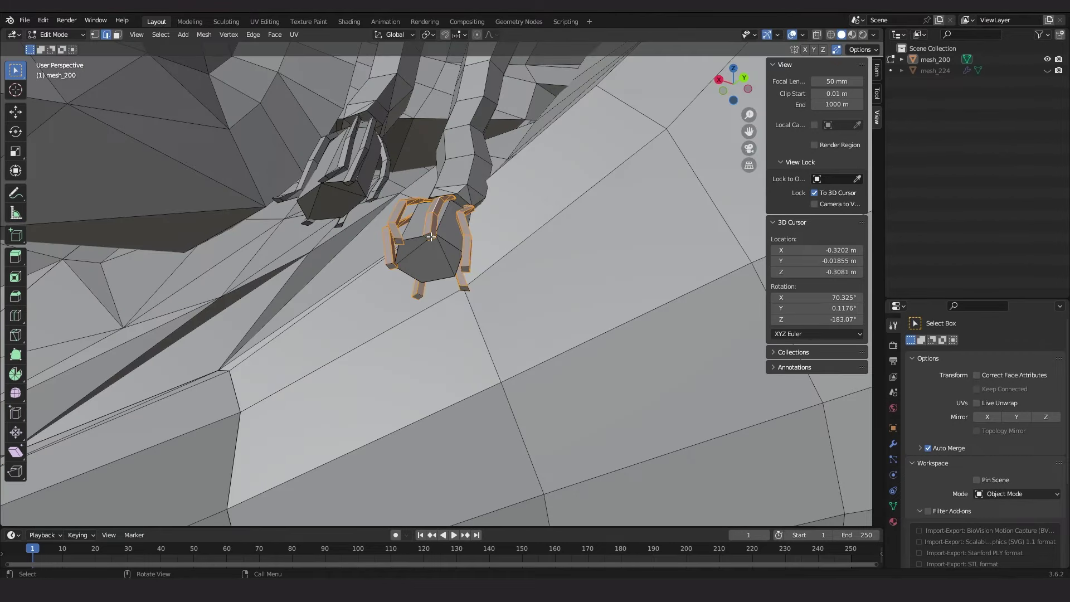
Delete the vertices of the selected thin strands around the end of the hanging cord.
key("x")
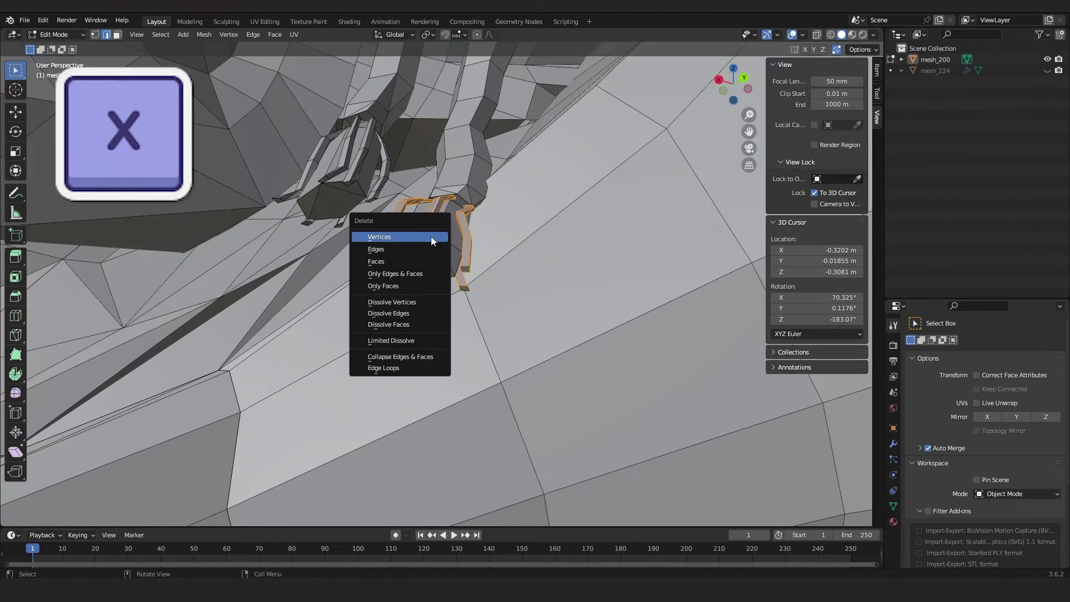
left_click(429, 236)
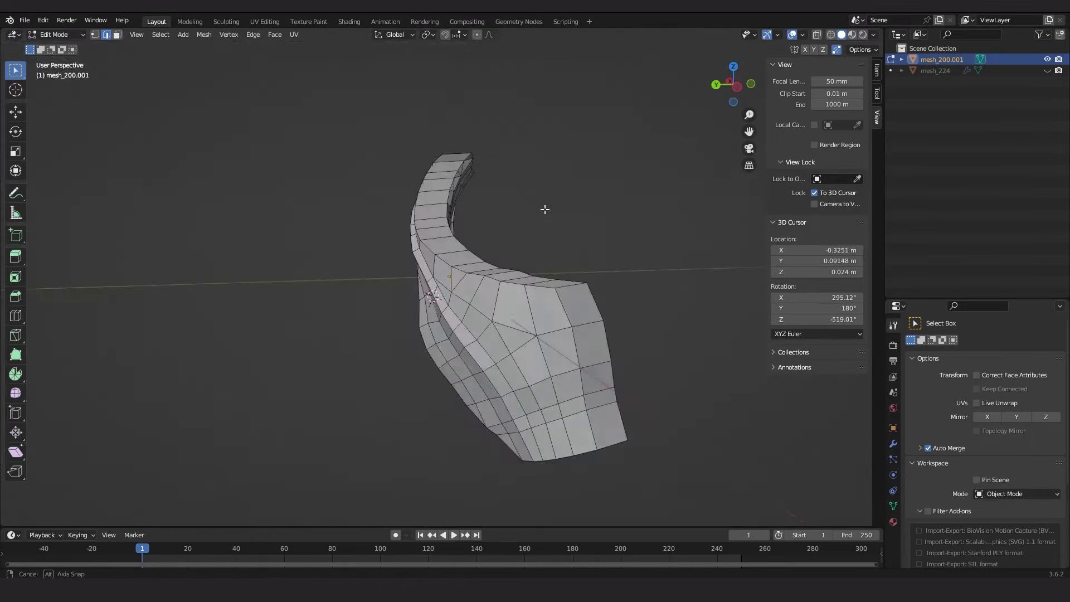
Check the isolated cloth and ornament pieces from several angles and reveal the rest of the character mesh.
middle_click_drag(544, 210, 477, 212)
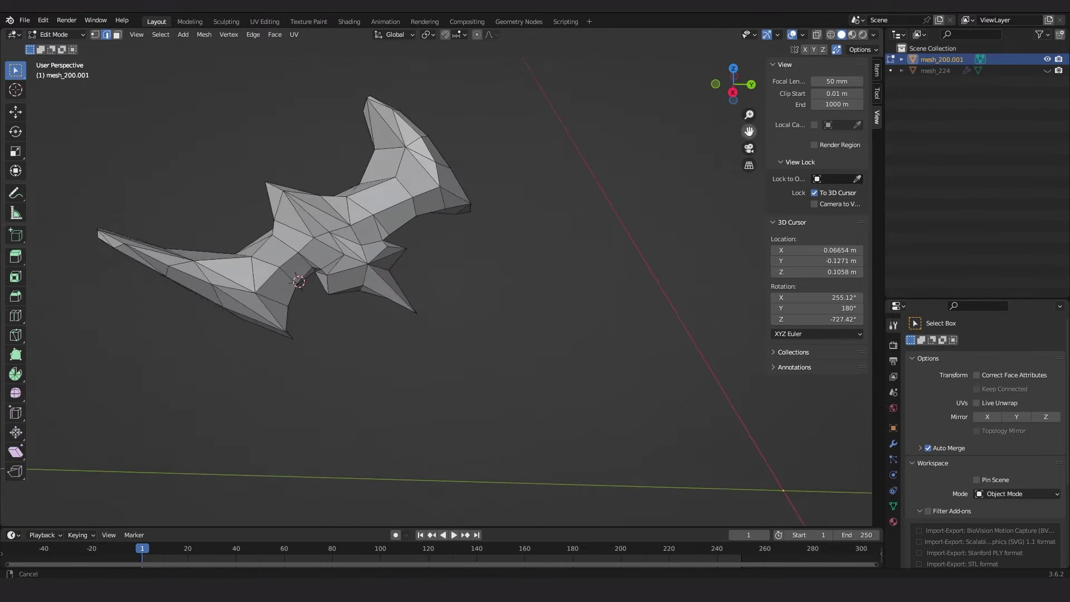
middle_click_drag(334, 289, 365, 254)
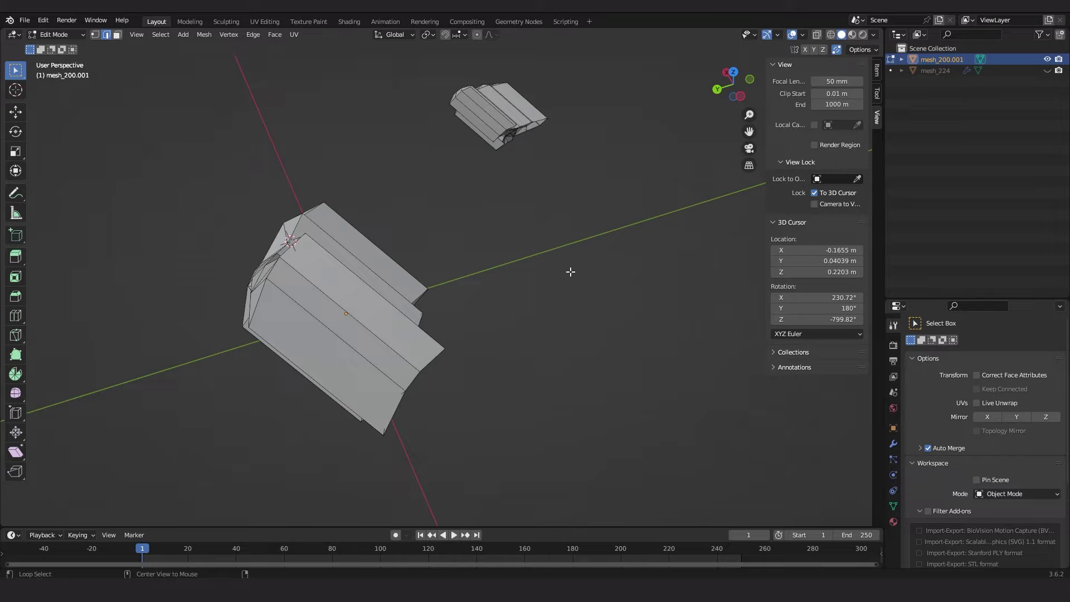
key("alt+h")
middle_click_drag(571, 270, 523, 245)
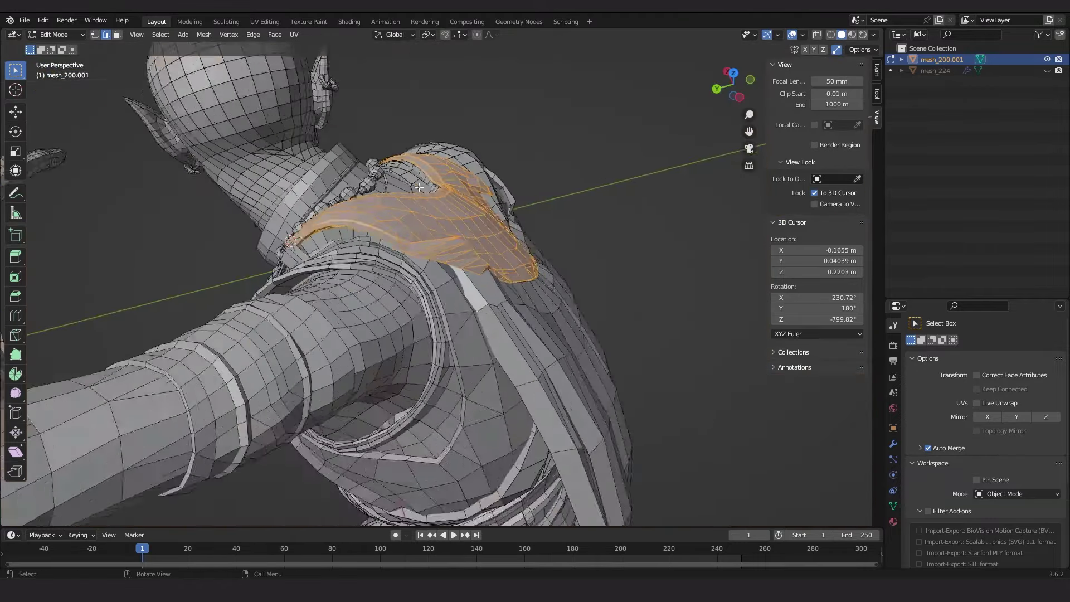
Isolate the draped shoulder piece by inverting the selection and hiding the rest, and reveal the hidden geometry again.
key("ctrl+i")
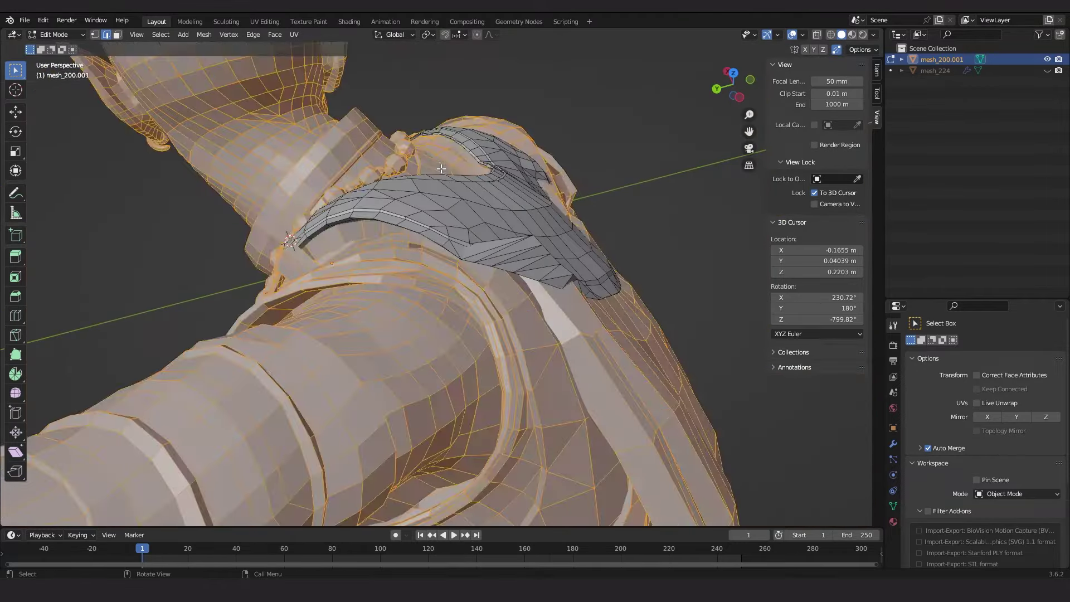
key("h")
scroll(504, 208, "up", 2)
key("alt+h")
middle_click_drag(620, 284, 605, 390)
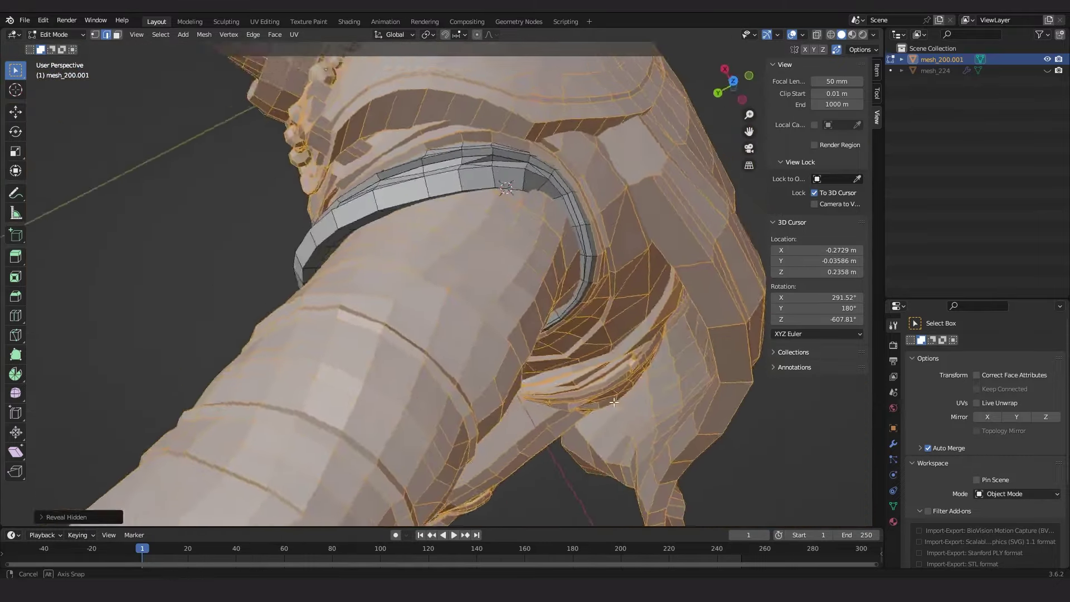
Extrude the linked faces of the armhole piece inward along their normals to give it thickness.
key("alt+e")
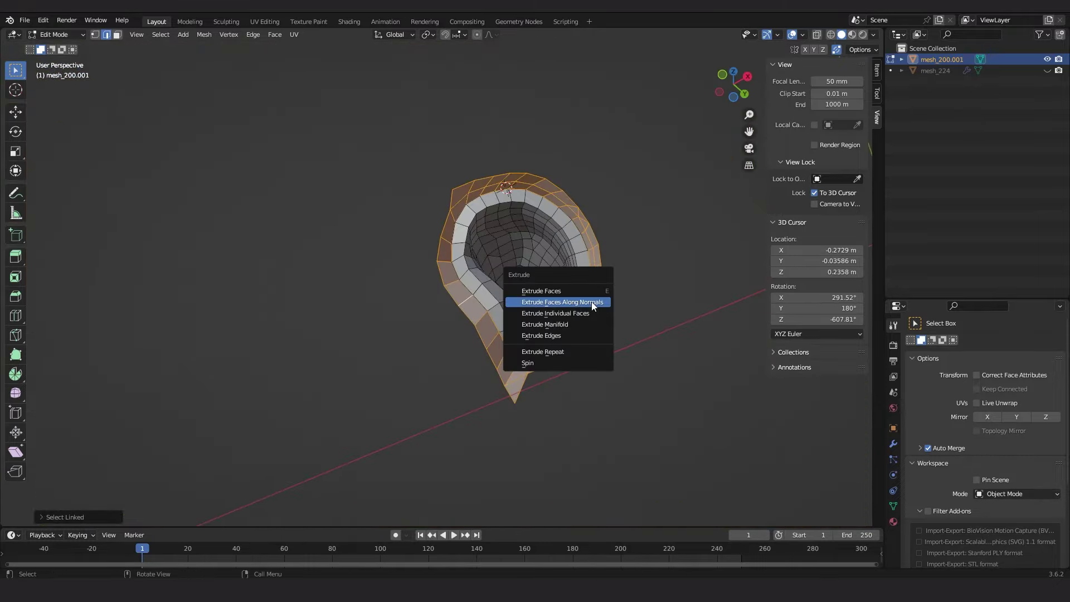
left_click(590, 302)
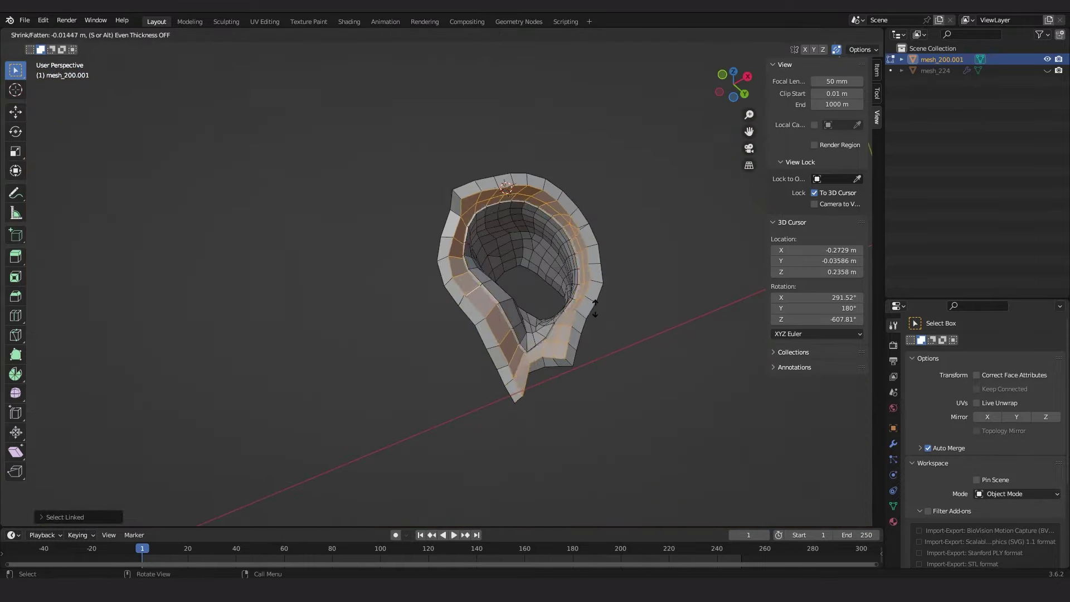
left_click(597, 316)
middle_click_drag(597, 315, 628, 351)
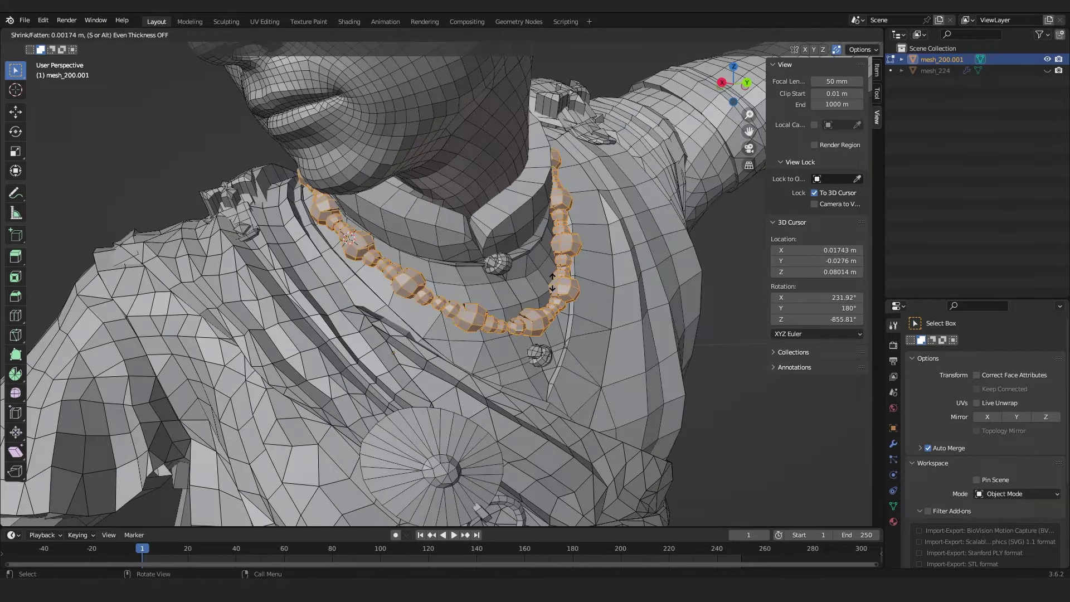
Fatten the bead necklace by about 0.0017 m along its normals and clear the selection.
left_click(552, 282)
key("alt+a")
scroll(543, 307, "up", 3)
scroll(555, 314, "down", 2)
Extrude the linked faces of the boot cuff below the knee along their normals.
middle_click_drag(585, 323, 580, 335)
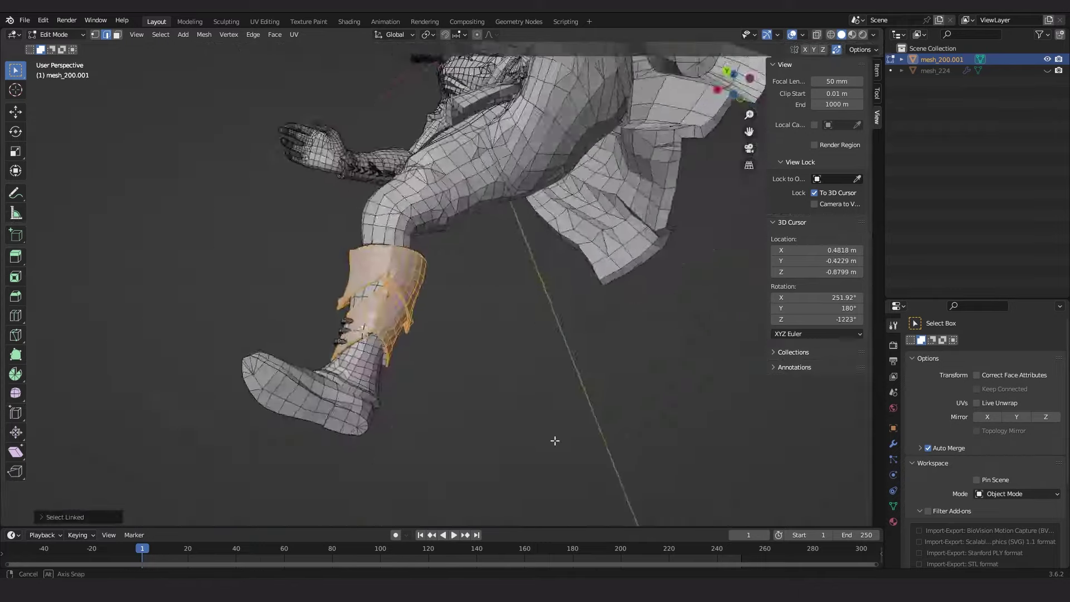
scroll(555, 440, "down", 5)
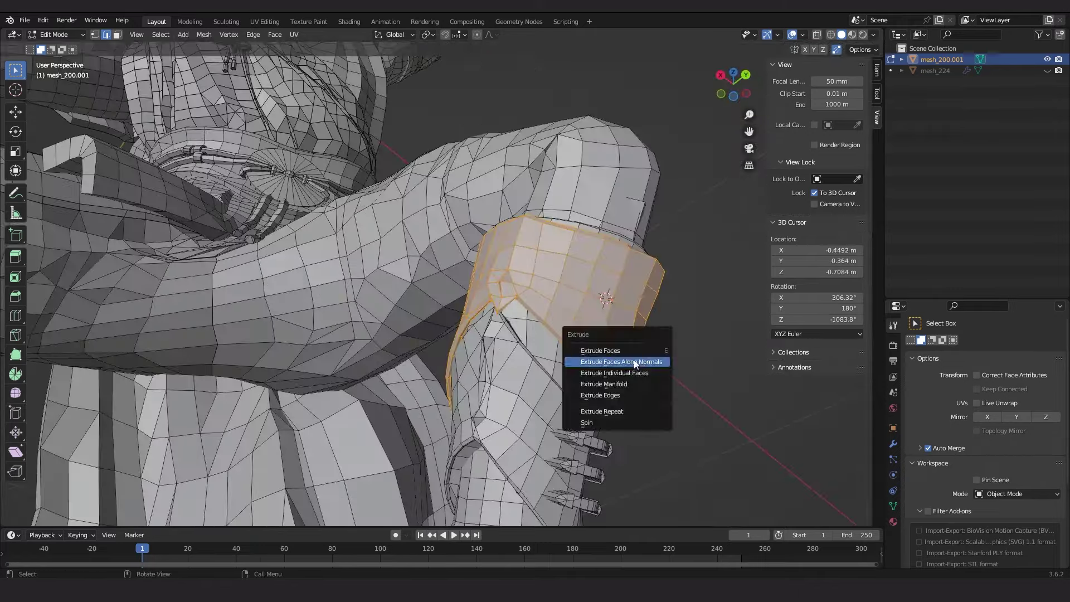
left_click(624, 358)
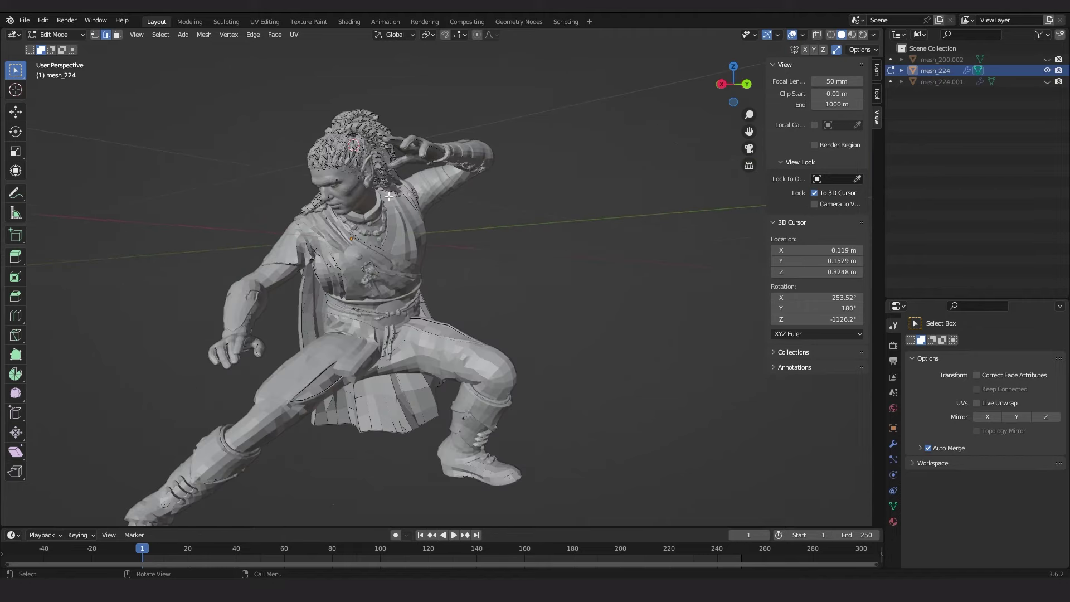
Return mesh_224 to Object Mode, hide it, and reveal all hidden objects in the scene.
scroll(478, 239, "up", 2)
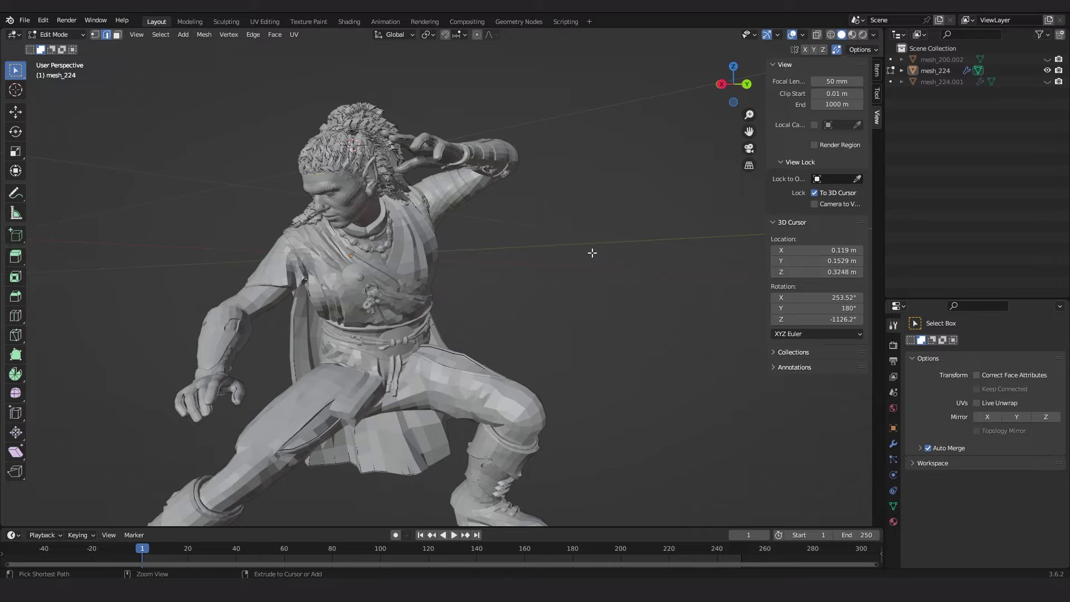
key("Tab")
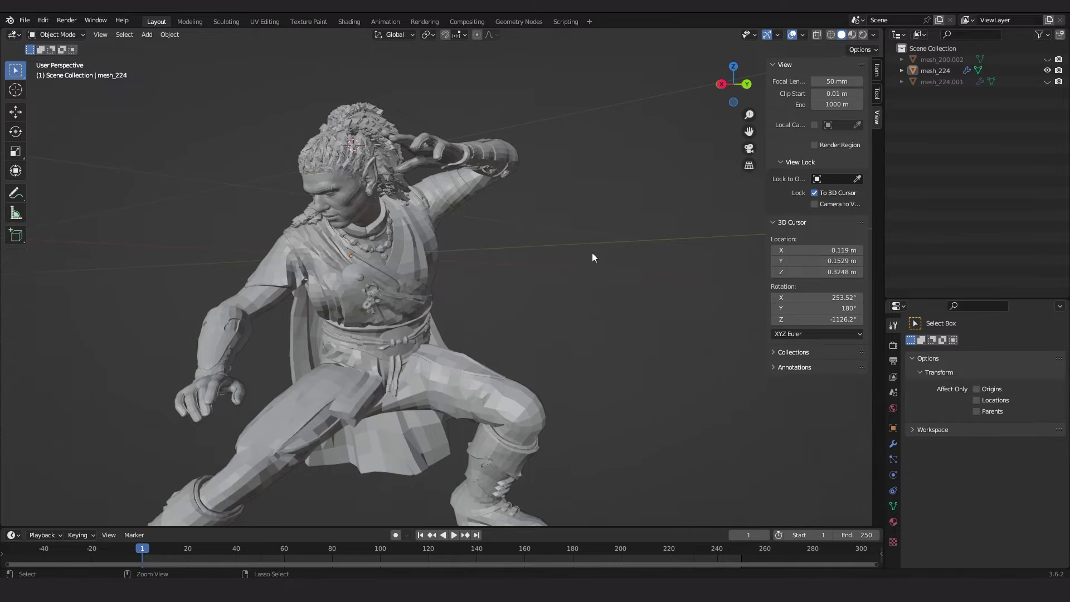
key("h")
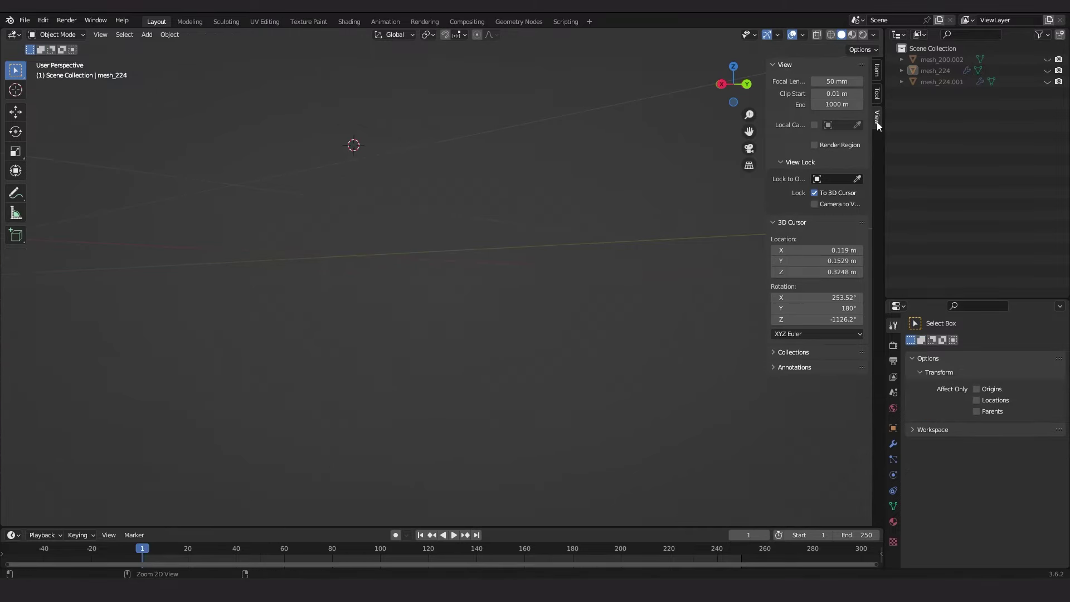
key("alt+h")
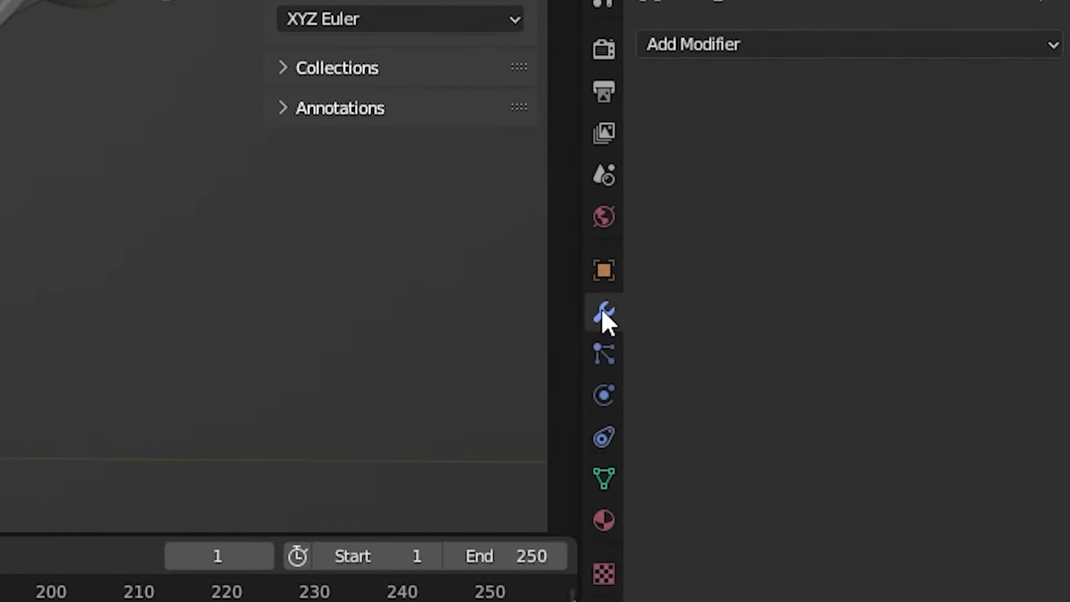
Add a Solidify modifier to the hair mesh, collapse its settings, and add a Decimate modifier below it.
left_click(686, 44)
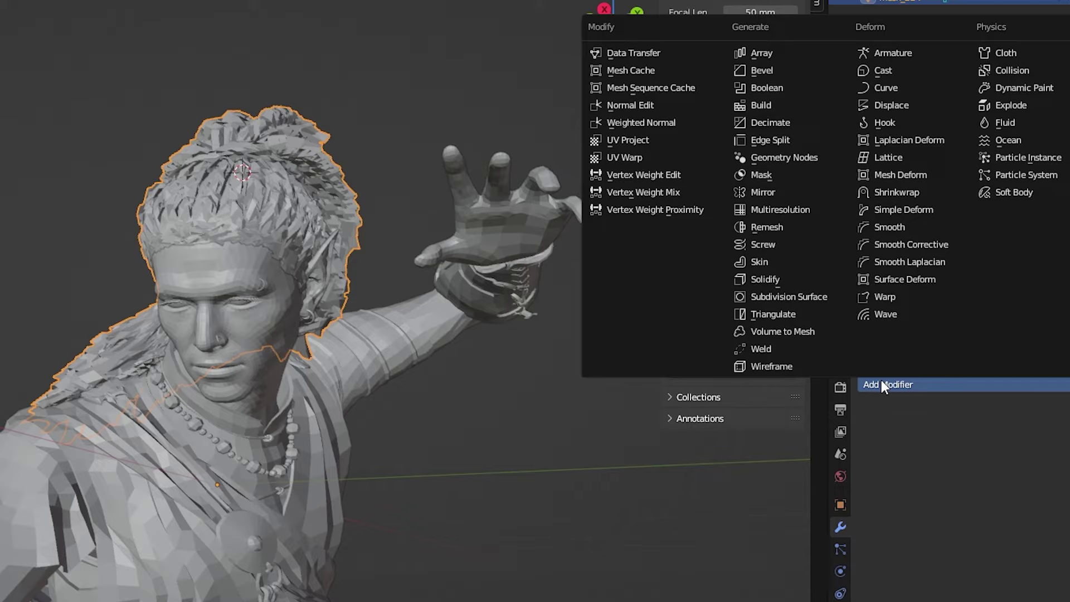
left_click(780, 280)
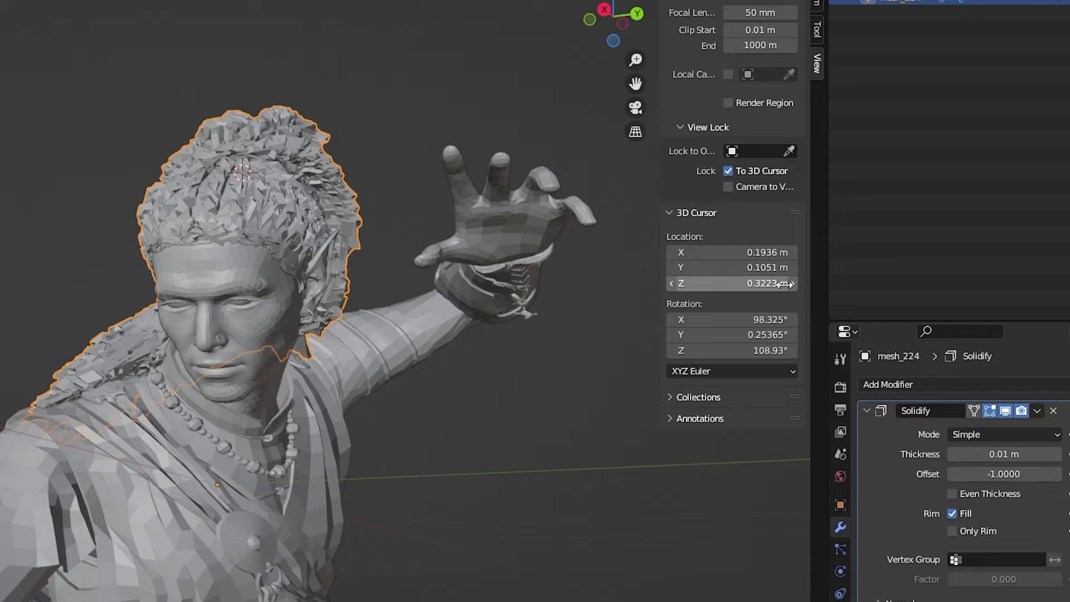
left_click(866, 410)
left_click(880, 384)
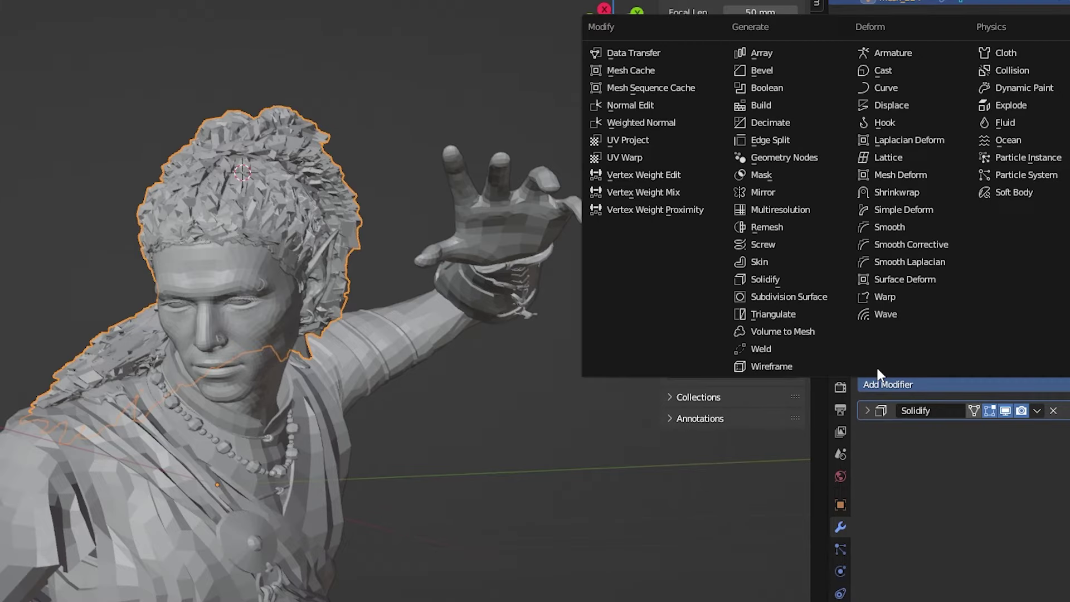
left_click(797, 125)
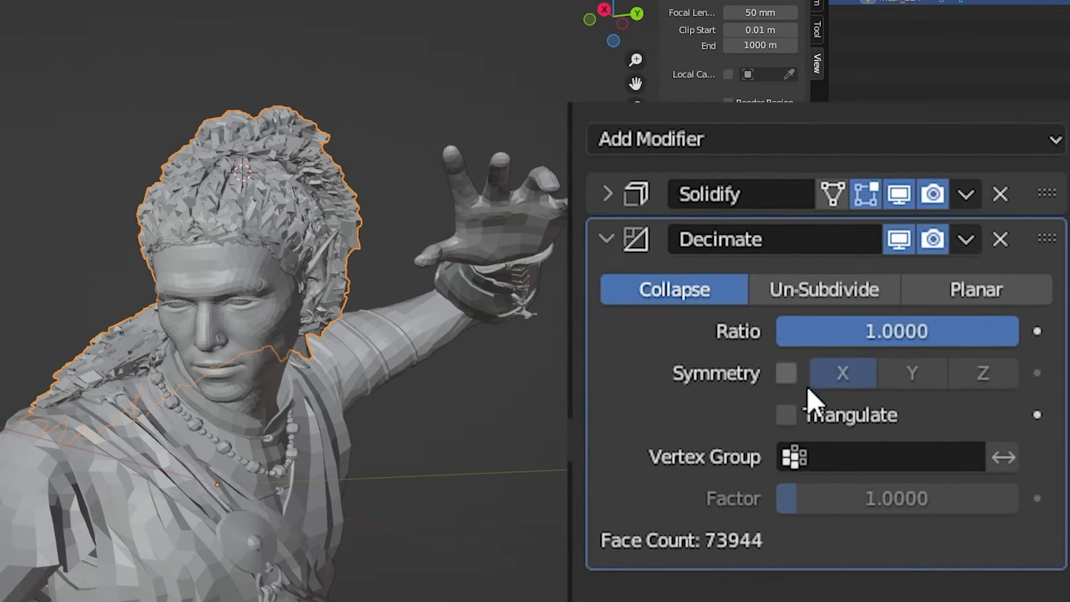
Set the Decimate modifier's collapse ratio on the hair mesh to 0.5 and check the hair up close.
left_click(945, 333)
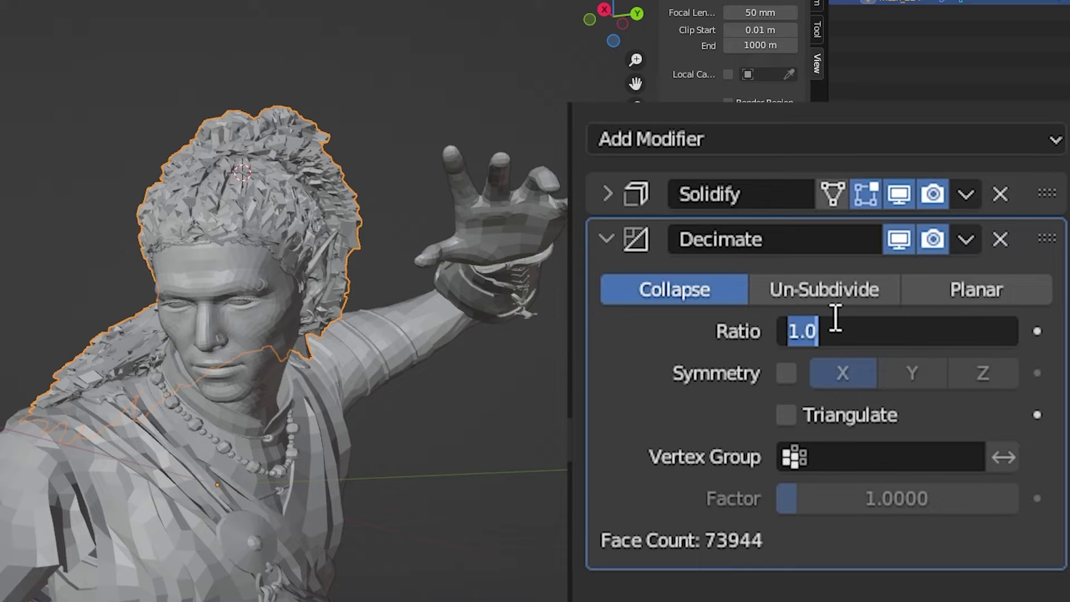
key("BackSpace")
type(".5")
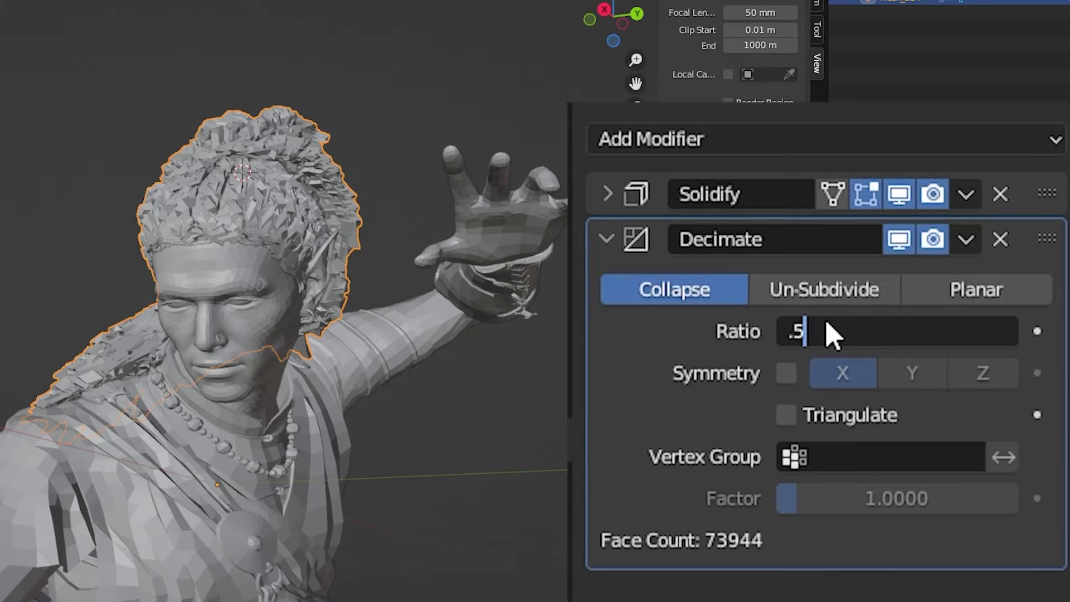
key("Return")
scroll(383, 238, "up", 3)
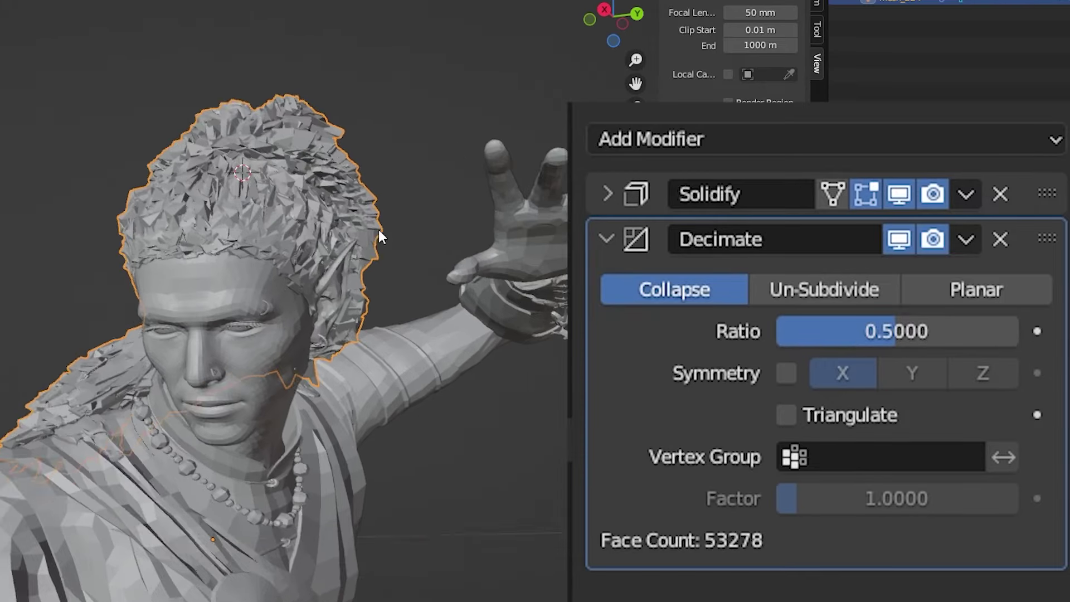
scroll(383, 239, "up", 1)
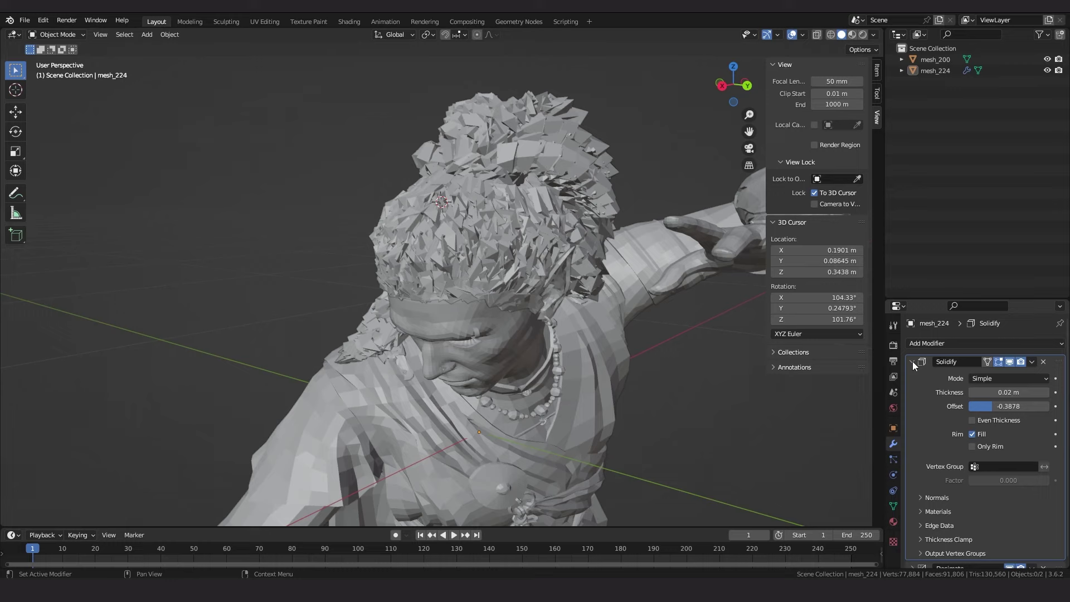
Collapse the modifier settings of the hair mesh and apply its Solidify modifier first, followed by its Decimate modifier.
left_click(606, 239)
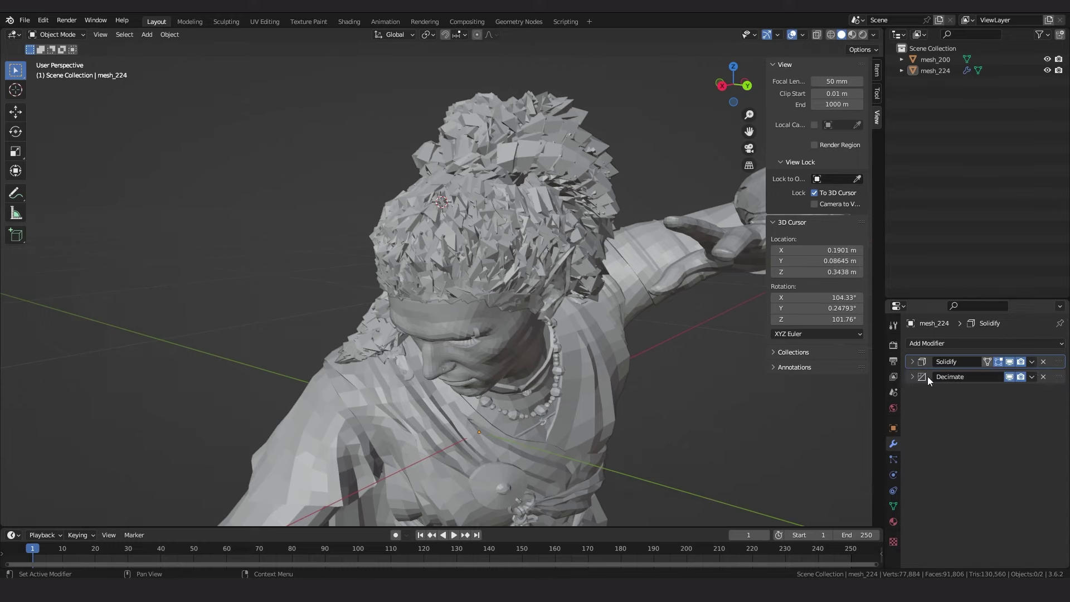
left_click(1031, 361)
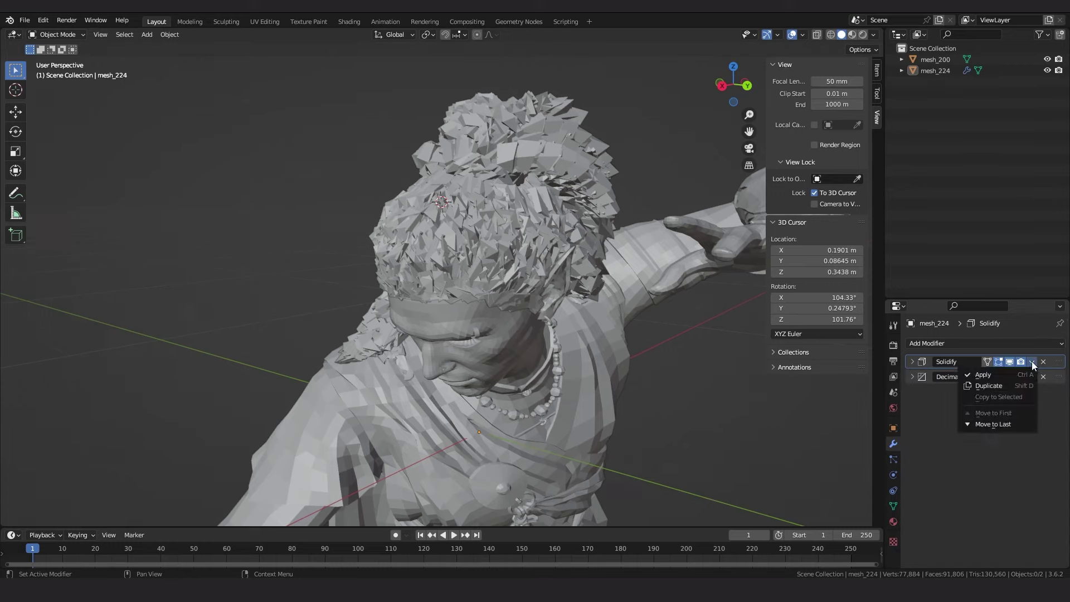
key("ctrl+a")
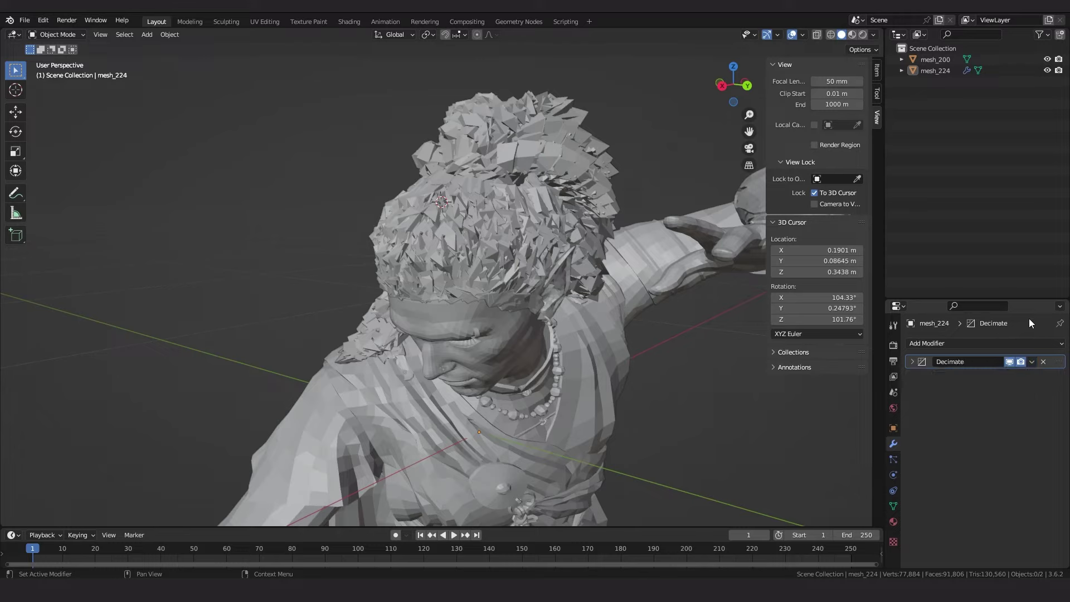
left_click(1032, 361)
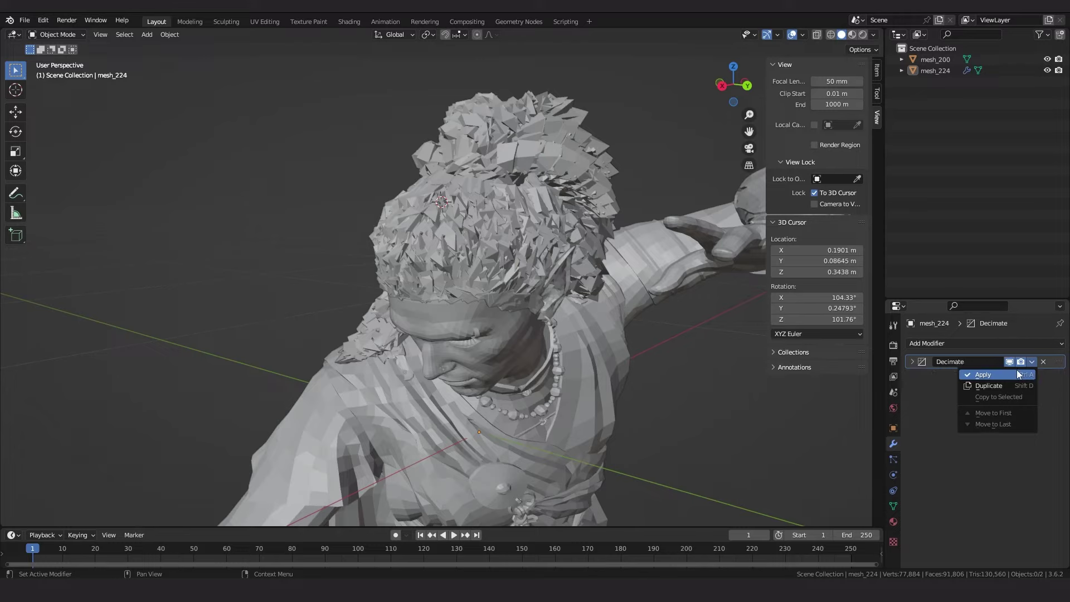
key("ctrl+a")
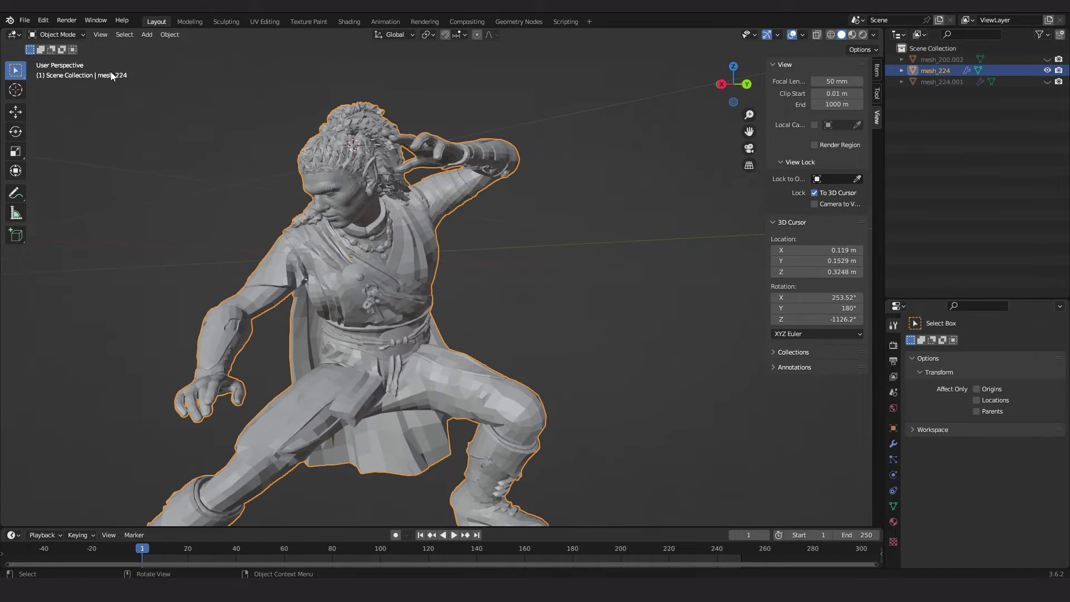
Put mesh_224 in Edit Mode and select its sharp edges with a sharpness of 22.5°.
left_click(56, 35)
left_click(59, 61)
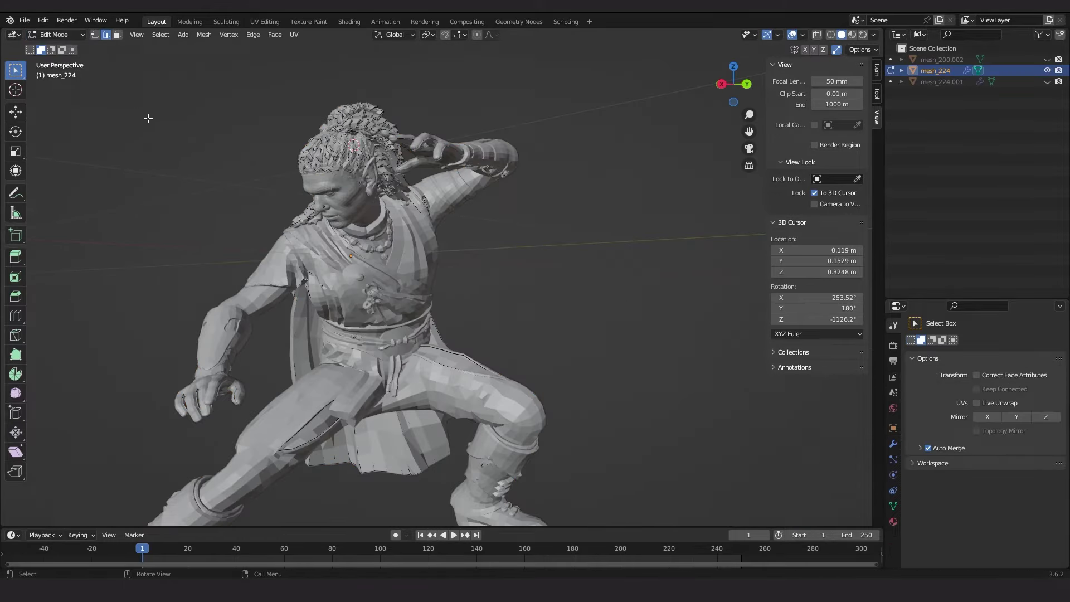
left_click(161, 35)
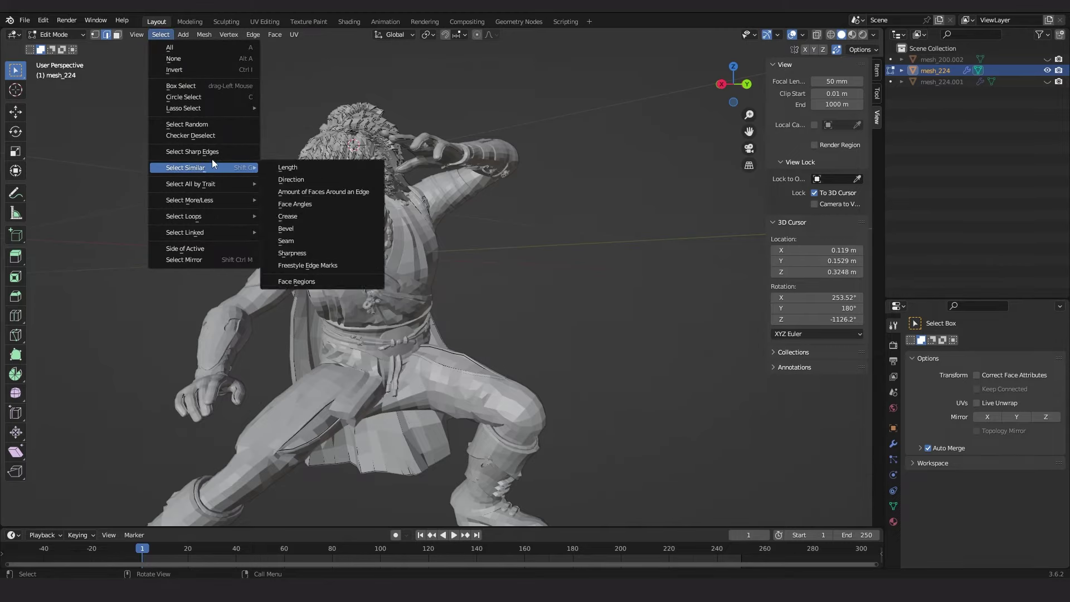
left_click(192, 151)
middle_click_drag(346, 250, 378, 254)
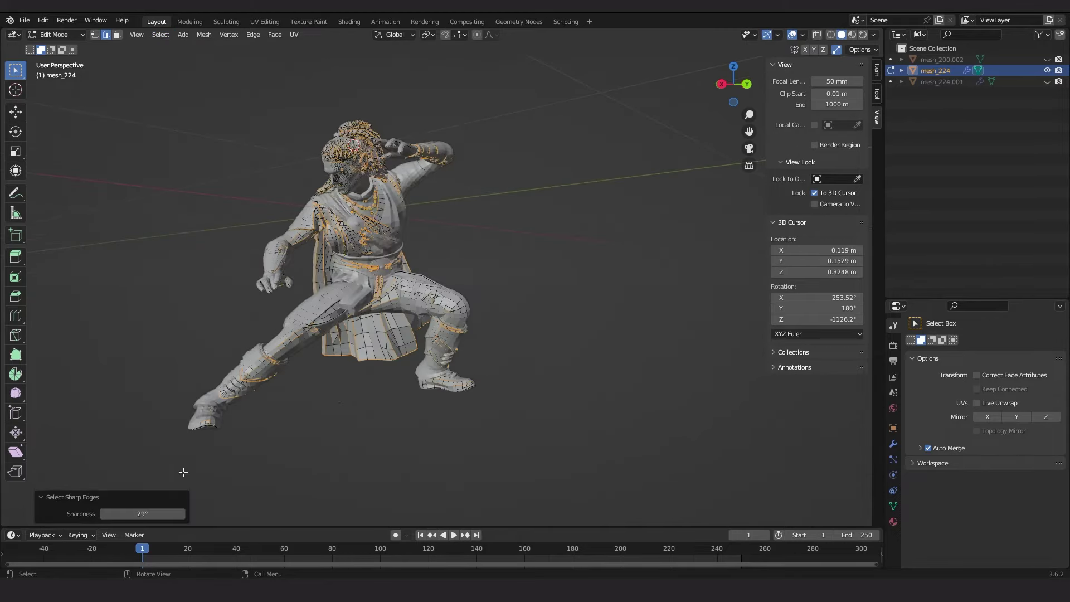
left_click_drag(160, 514, 148, 514)
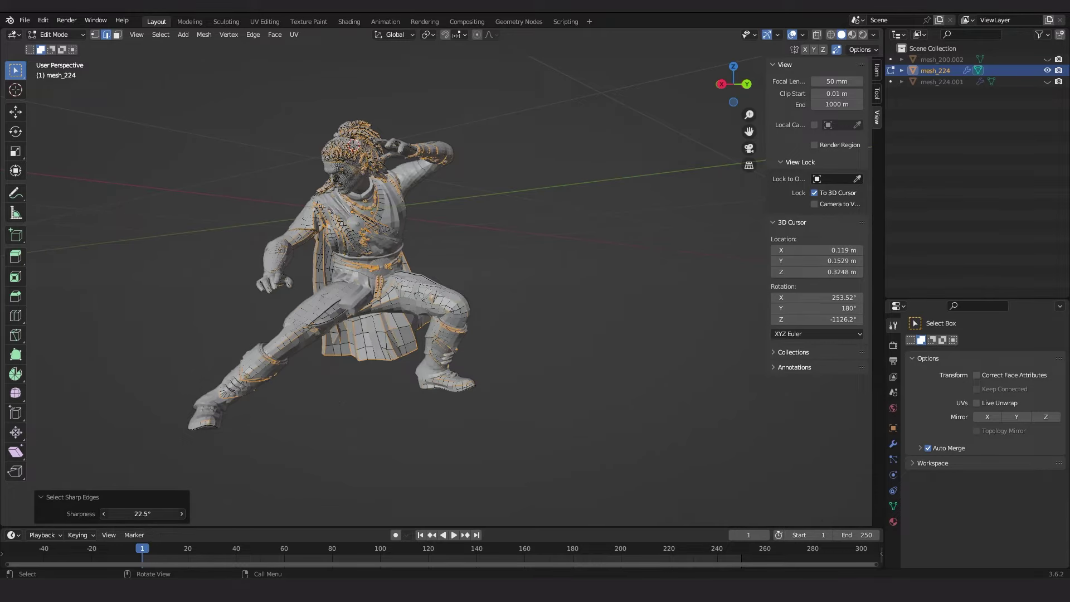
middle_click_drag(381, 393, 818, 173)
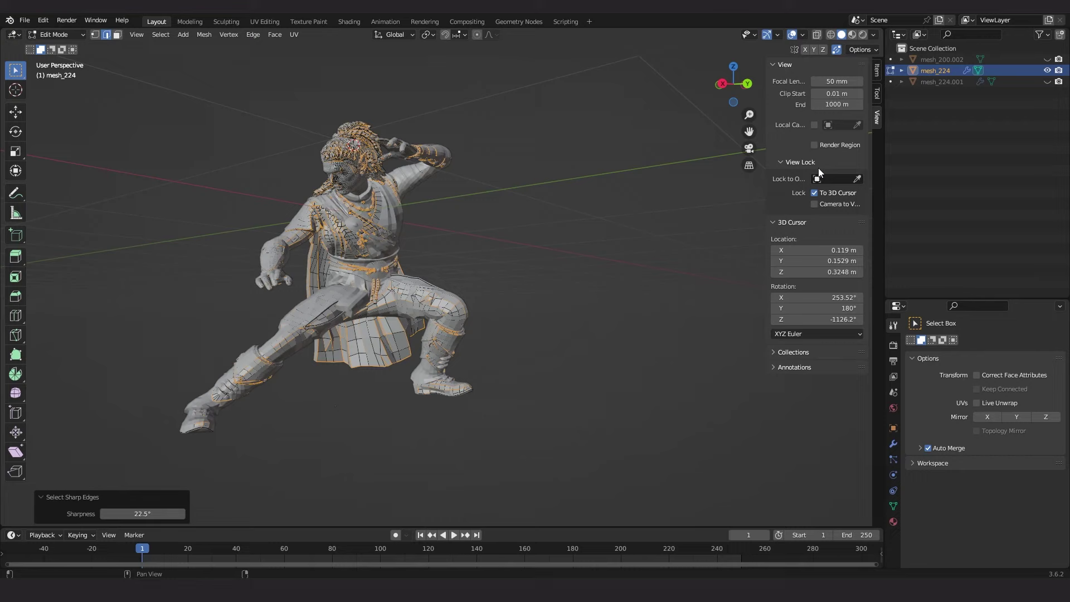
Set the mean crease of the selected sharp edges to 1 and clear the selection.
left_click(878, 94)
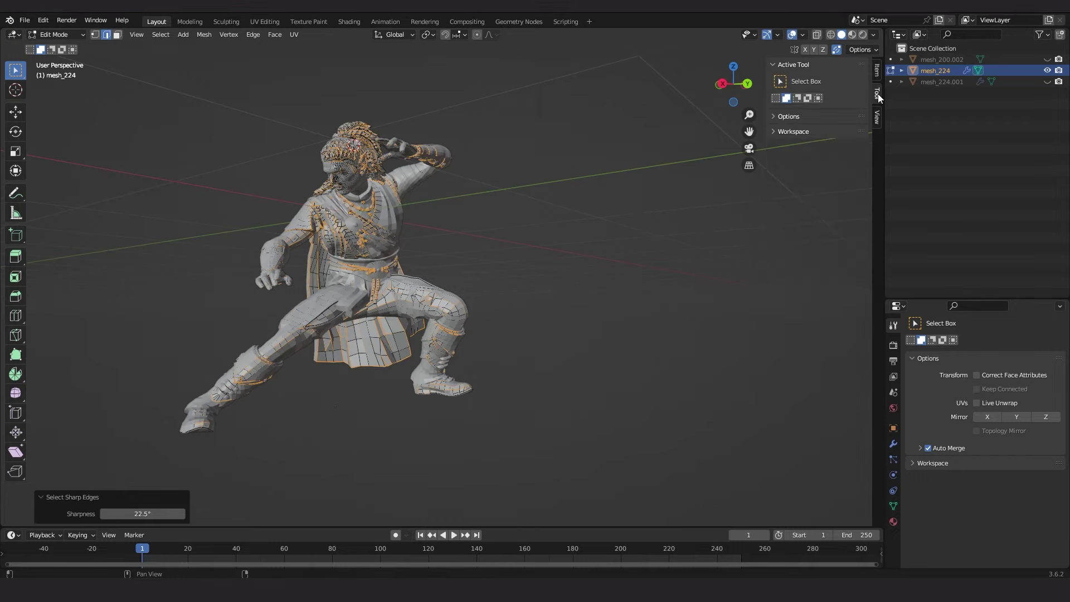
left_click(872, 77)
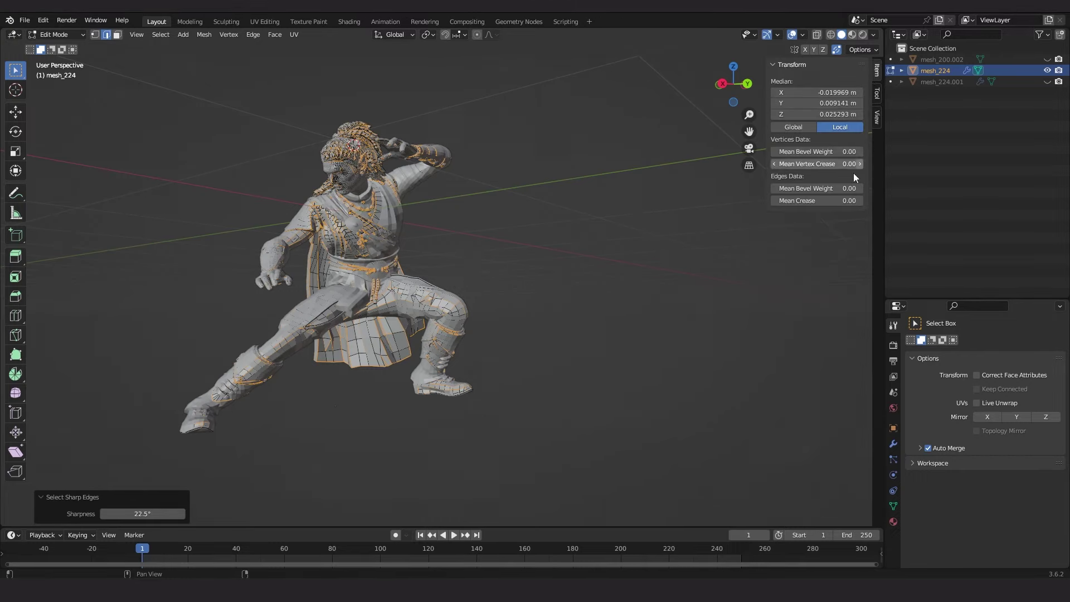
left_click(832, 200)
type("1")
key("Return")
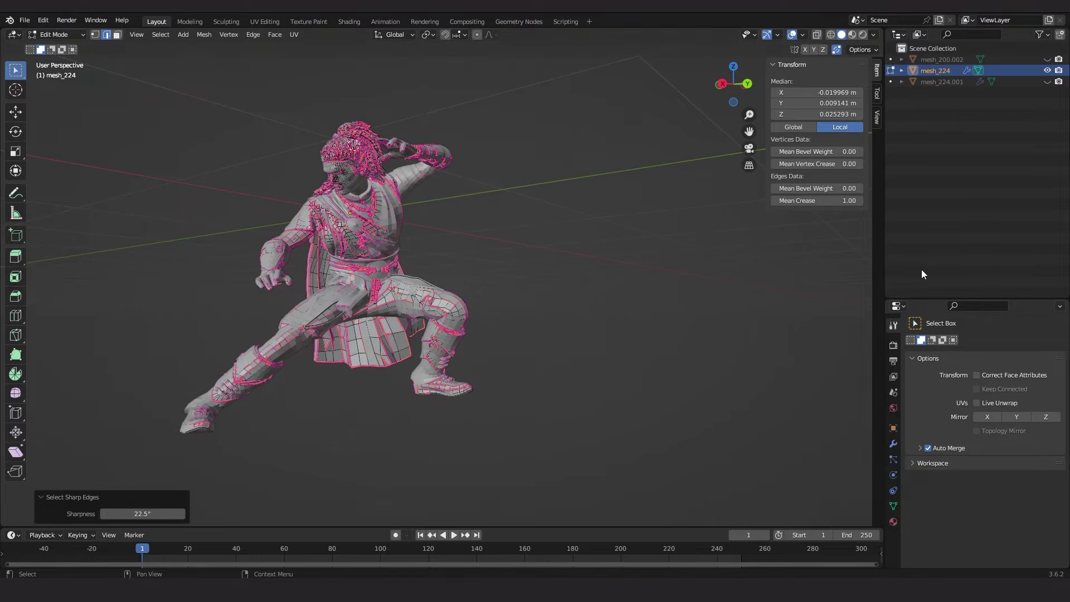
left_click(567, 191)
middle_click_drag(440, 292, 475, 286)
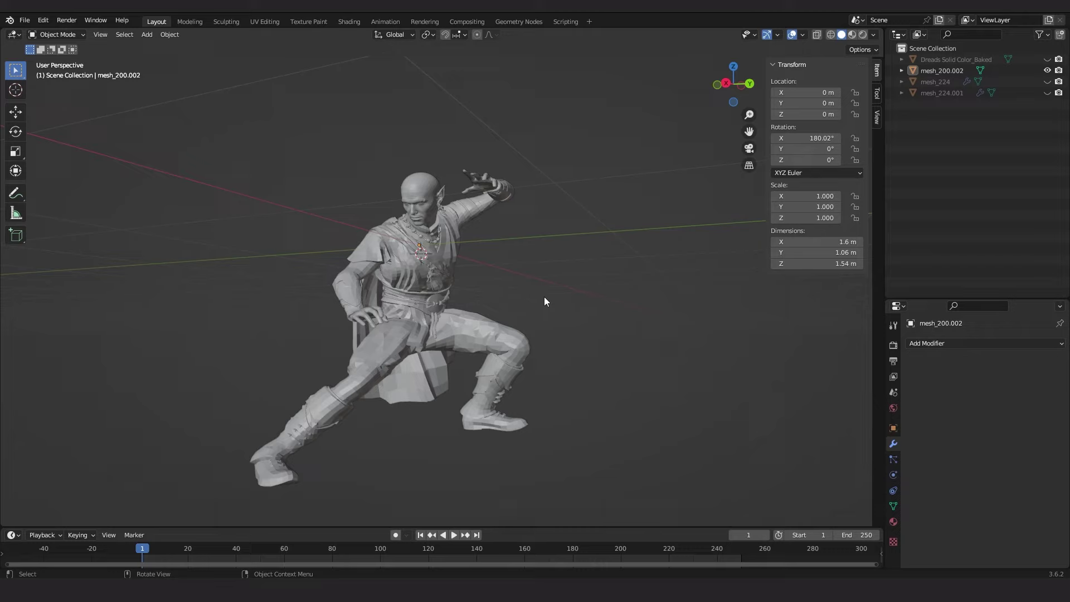
Select mesh_200.002, add a Catmull-Clark Subdivision Surface modifier, and raise its viewport level by one.
key("a")
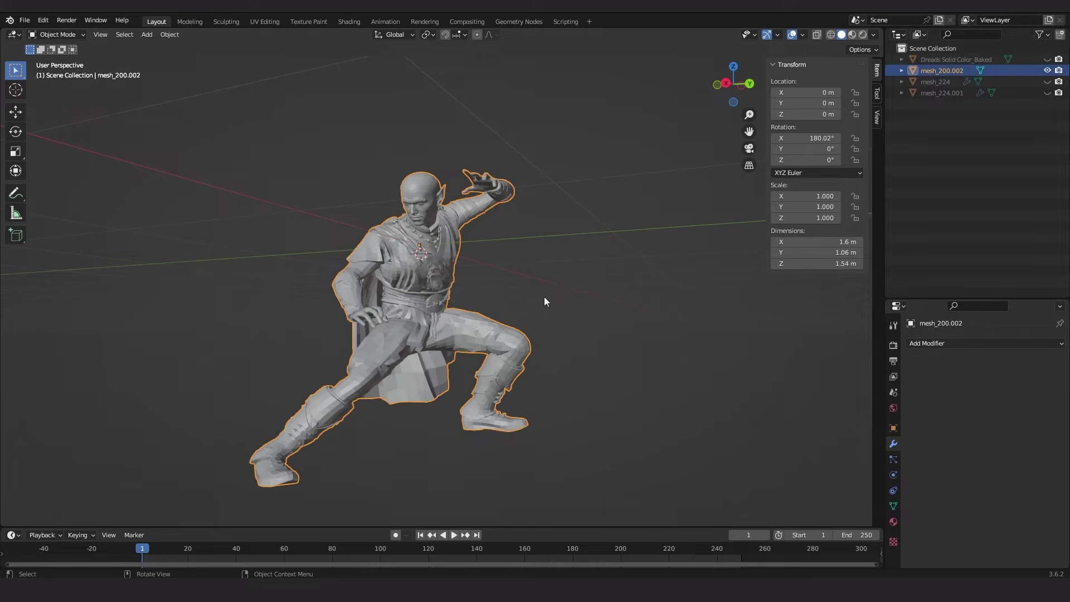
left_click(928, 343)
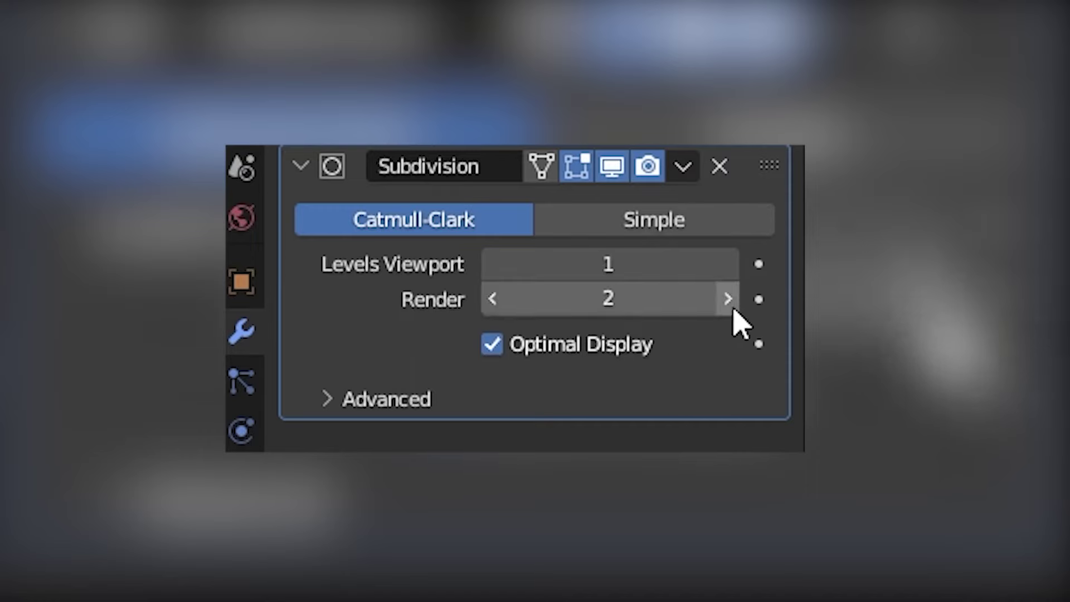
left_click(728, 267)
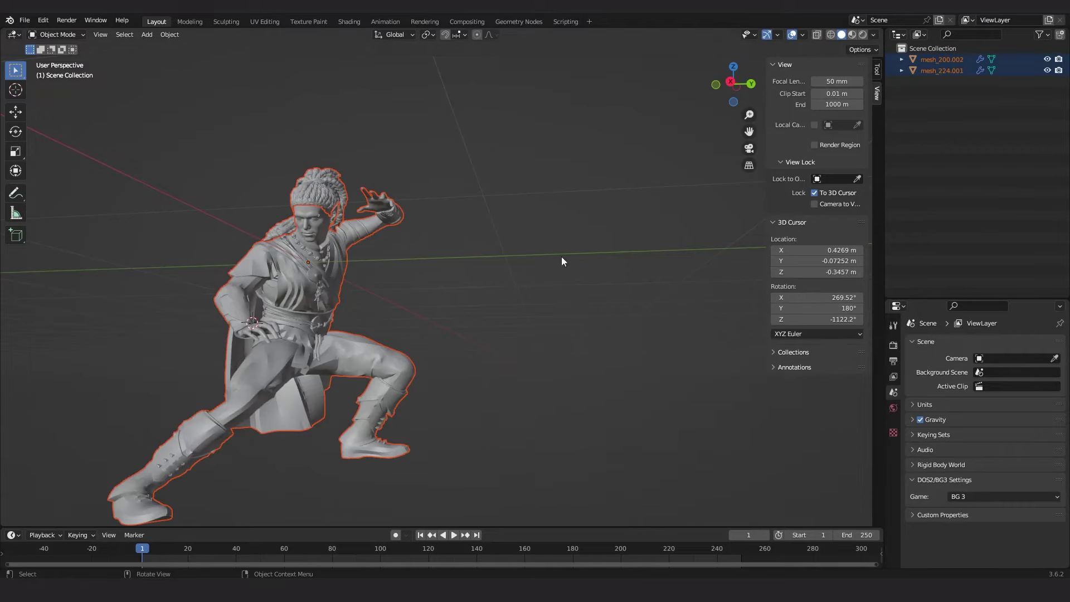
Start a Wavefront OBJ export of the two character meshes, limited to selected objects, with a scale of 10.
left_click(22, 20)
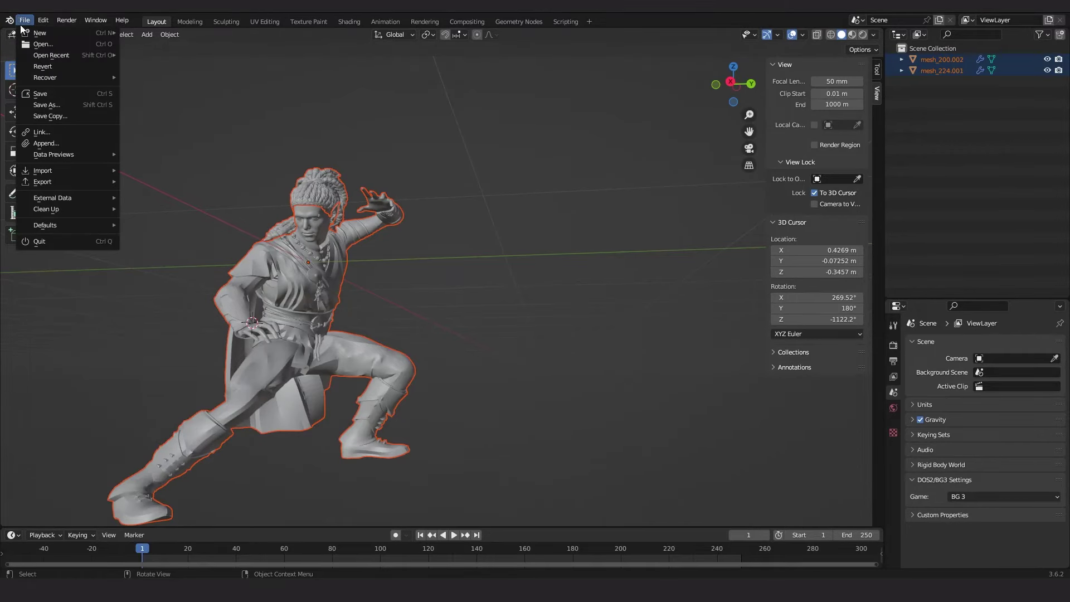
mouse_move(86, 181)
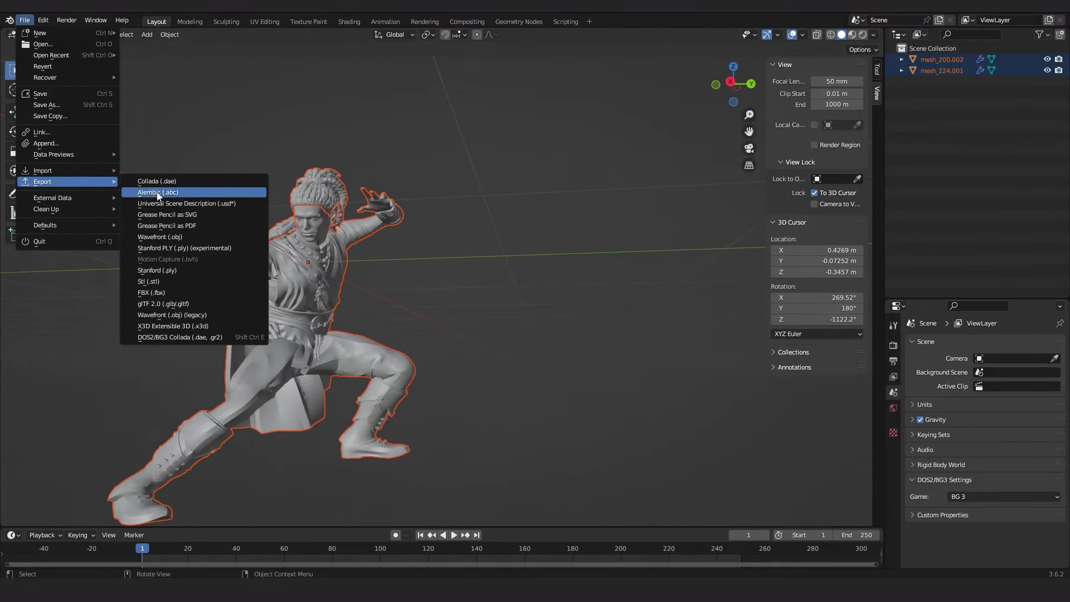
left_click(169, 236)
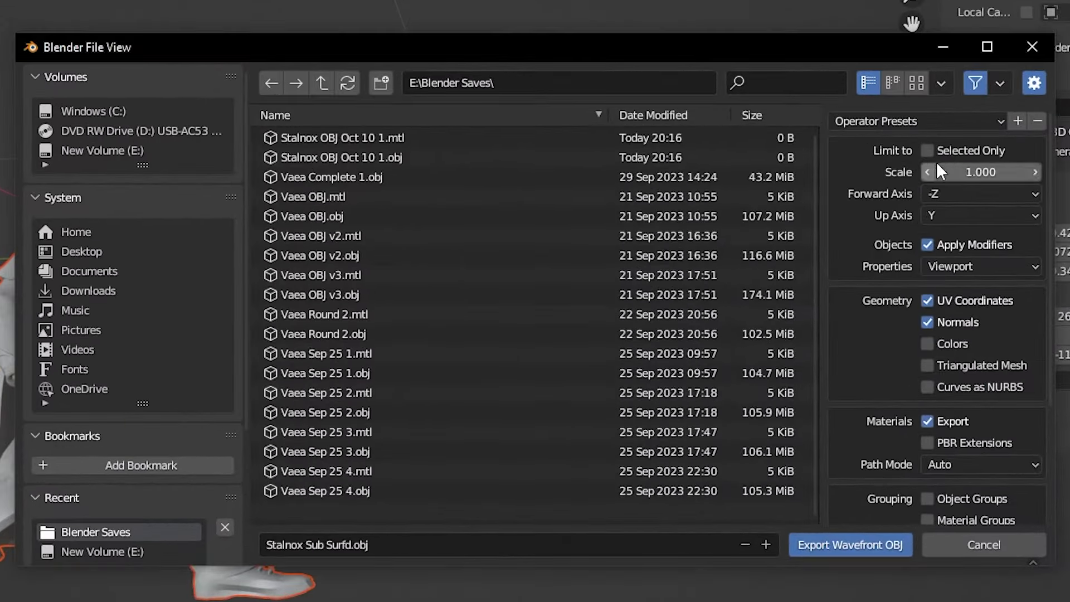
left_click(978, 172)
type("10")
key("Return")
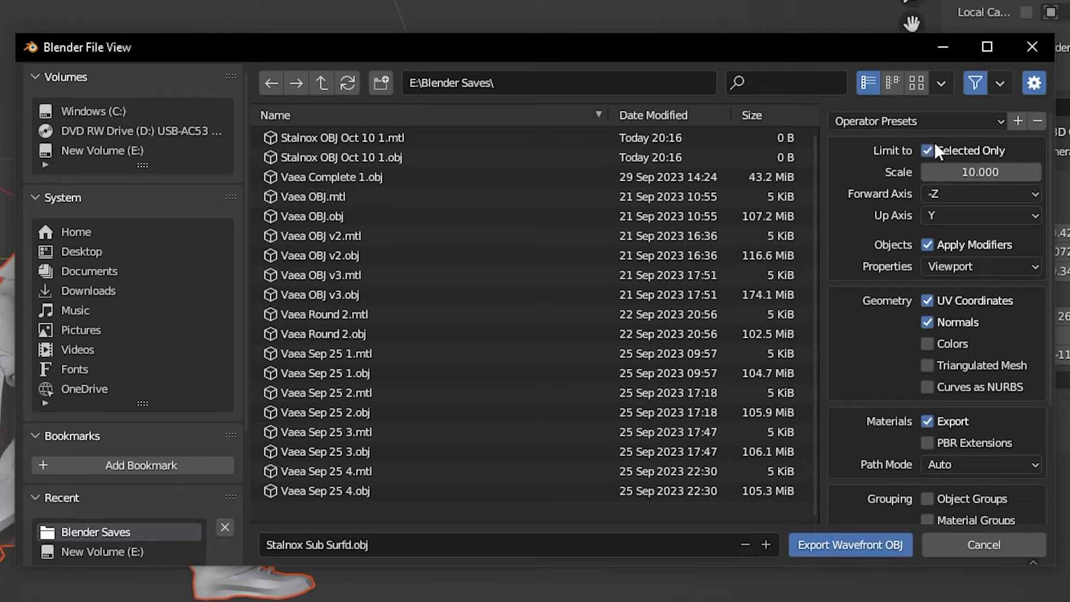
Open the export file name "Stalnox Sub Surfd.obj" for editing.
left_click(421, 546)
left_click(343, 546)
key("Right")
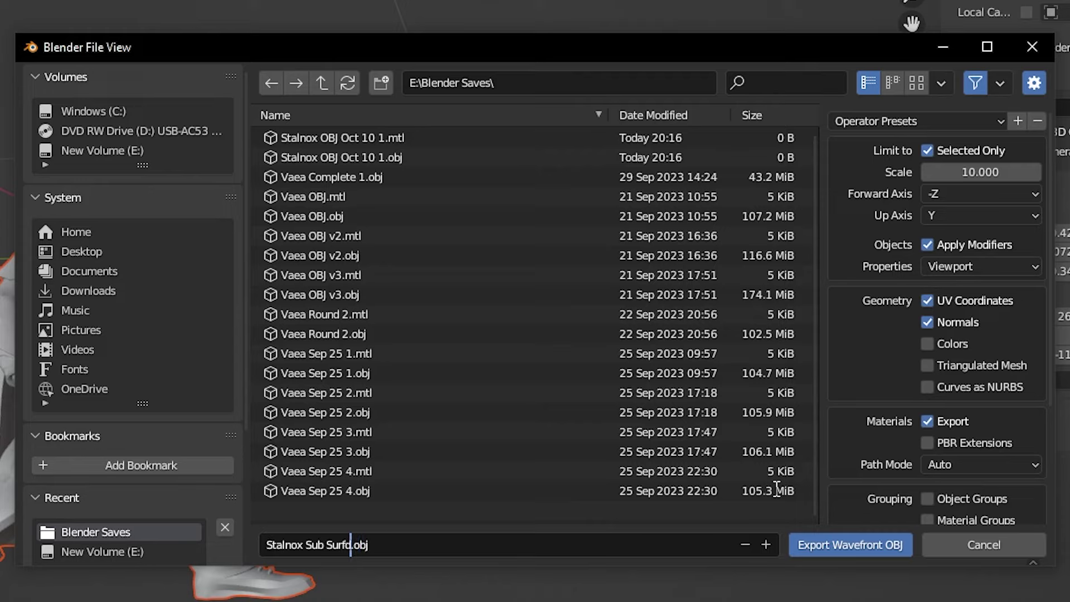